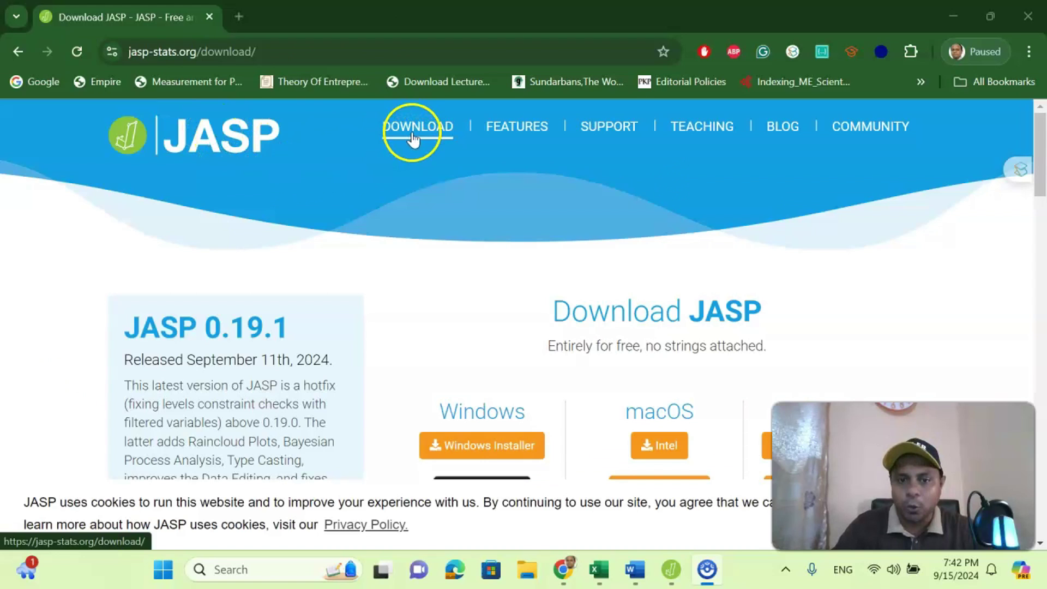
Review the JASP download options for Windows, macOS and Linux, and switch to the installed JASP application's welcome screen
{"action": "scroll", "coordinate": [502, 175], "scroll_direction": "down", "scroll_amount": 1}
{"action": "scroll", "coordinate": [494, 188], "scroll_direction": "down", "scroll_amount": 1}
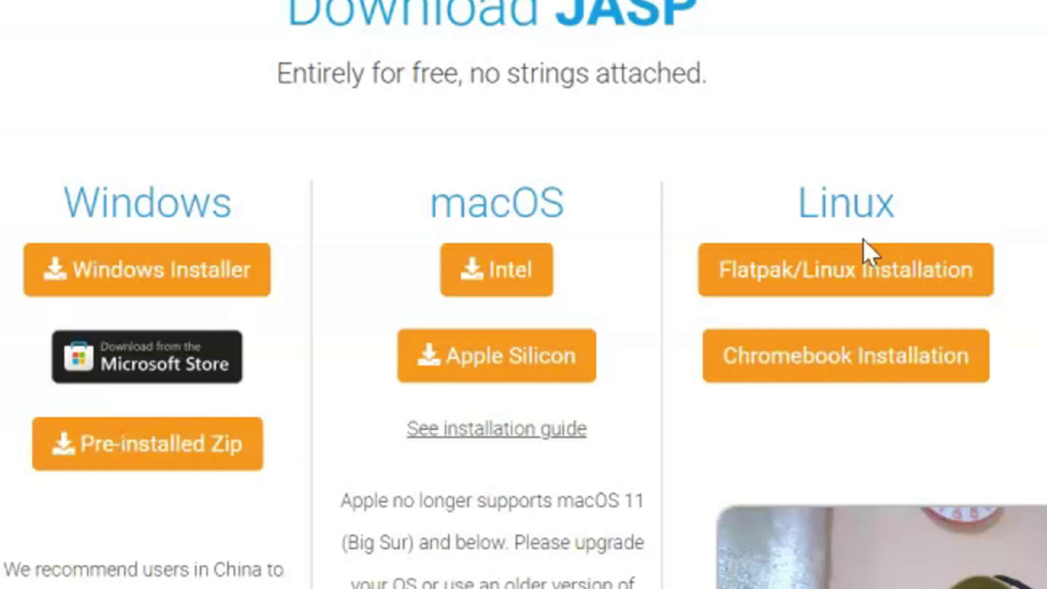
{"action": "left_click", "coordinate": [850, 238]}
{"action": "left_click", "coordinate": [739, 230]}
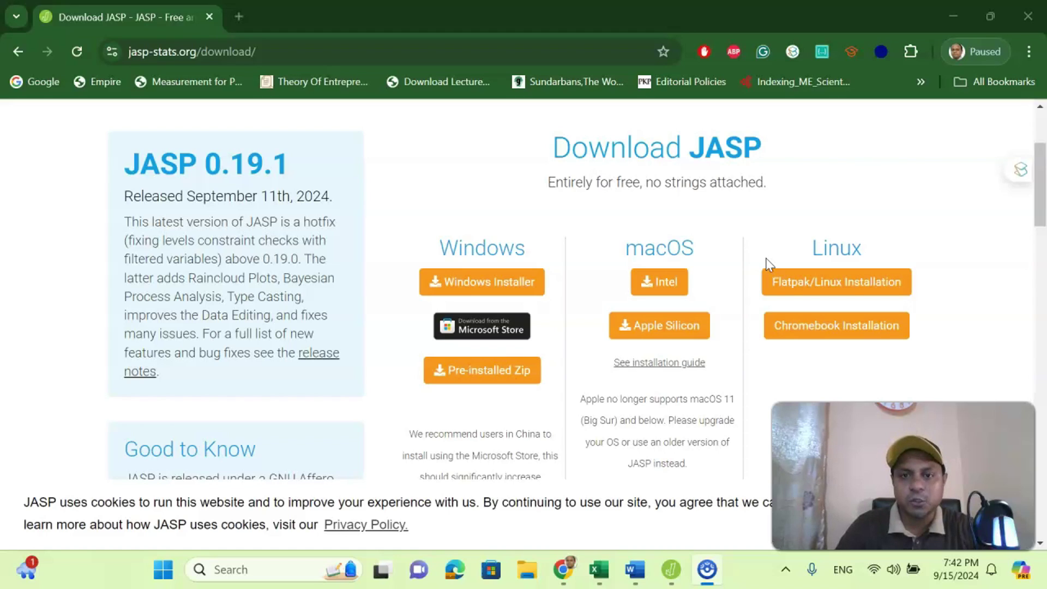
{"action": "left_click", "coordinate": [670, 569]}
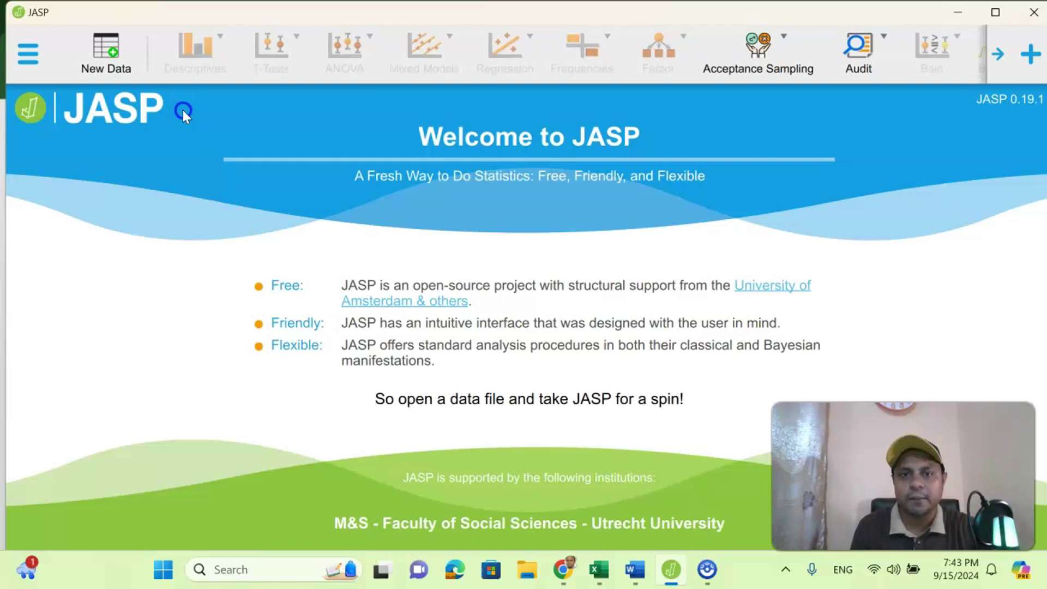
{"action": "left_click", "coordinate": [380, 105]}
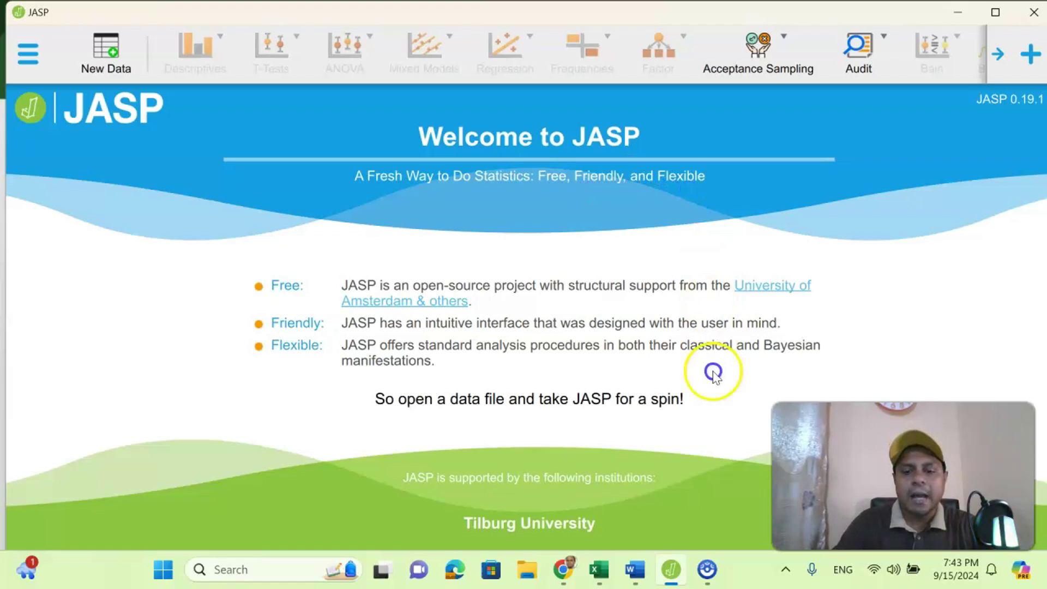
Switch to the Word questionnaire and examine its answer codes for age, gender, income range, product type and importance of price
{"action": "left_click", "coordinate": [632, 572]}
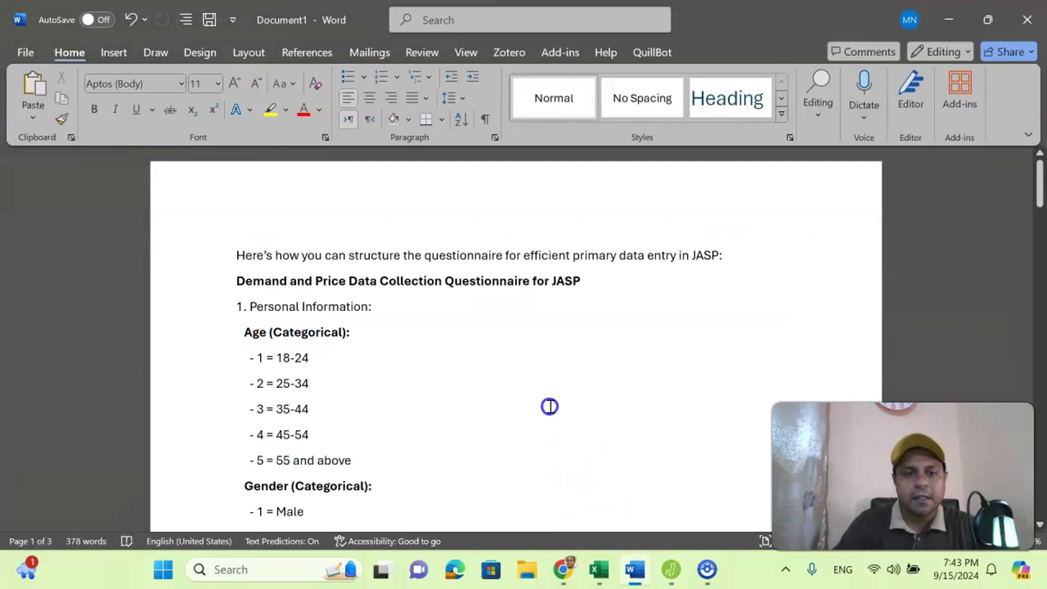
{"action": "scroll", "coordinate": [547, 406], "scroll_direction": "down", "scroll_amount": 1}
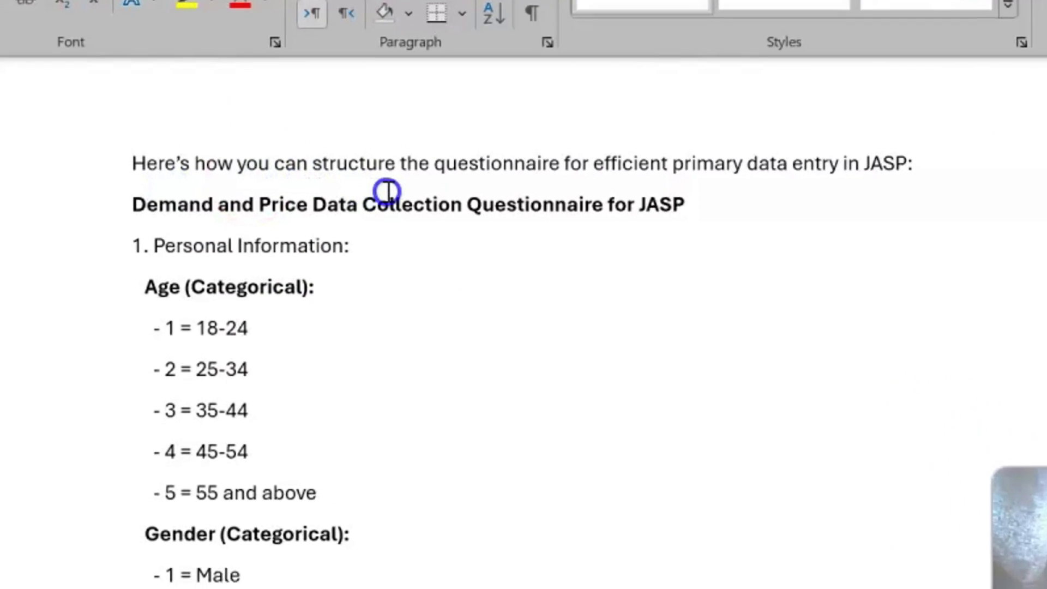
{"action": "left_click", "coordinate": [461, 230]}
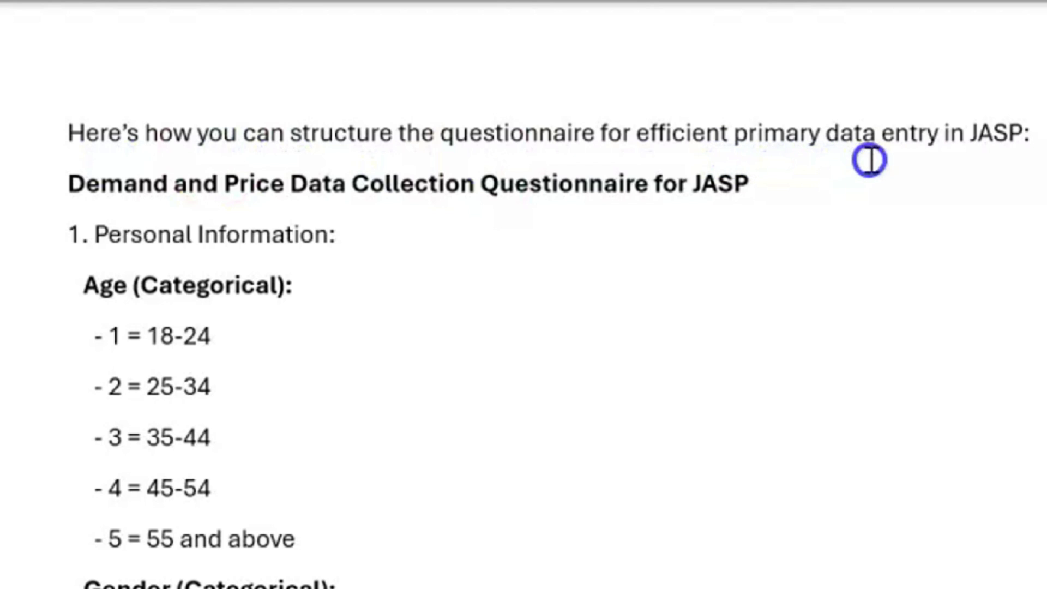
{"action": "left_click", "coordinate": [214, 197]}
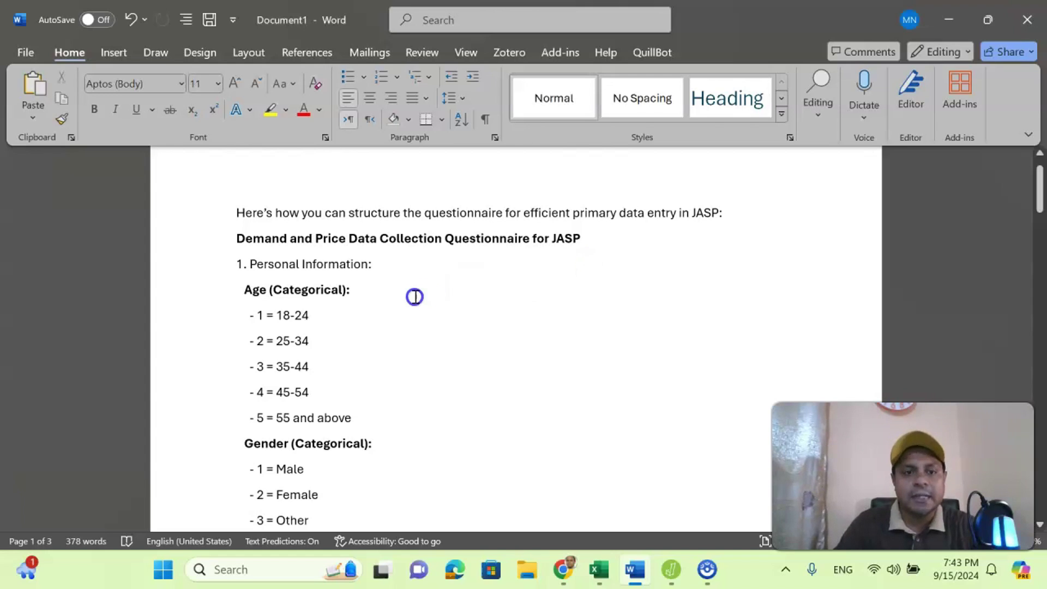
{"action": "left_click", "coordinate": [350, 250]}
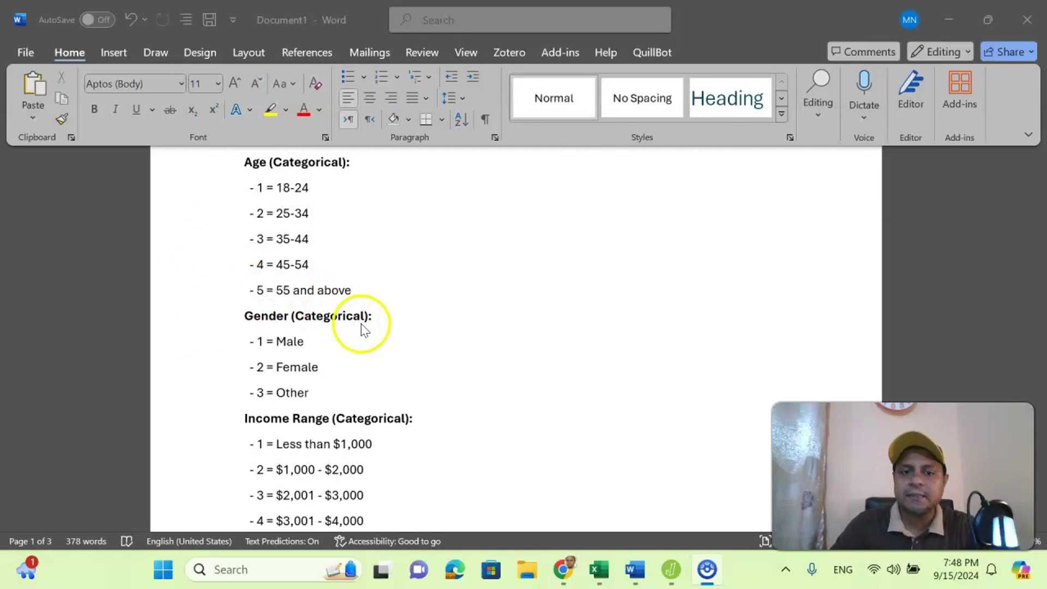
{"action": "scroll", "coordinate": [363, 327], "scroll_direction": "down", "scroll_amount": 1}
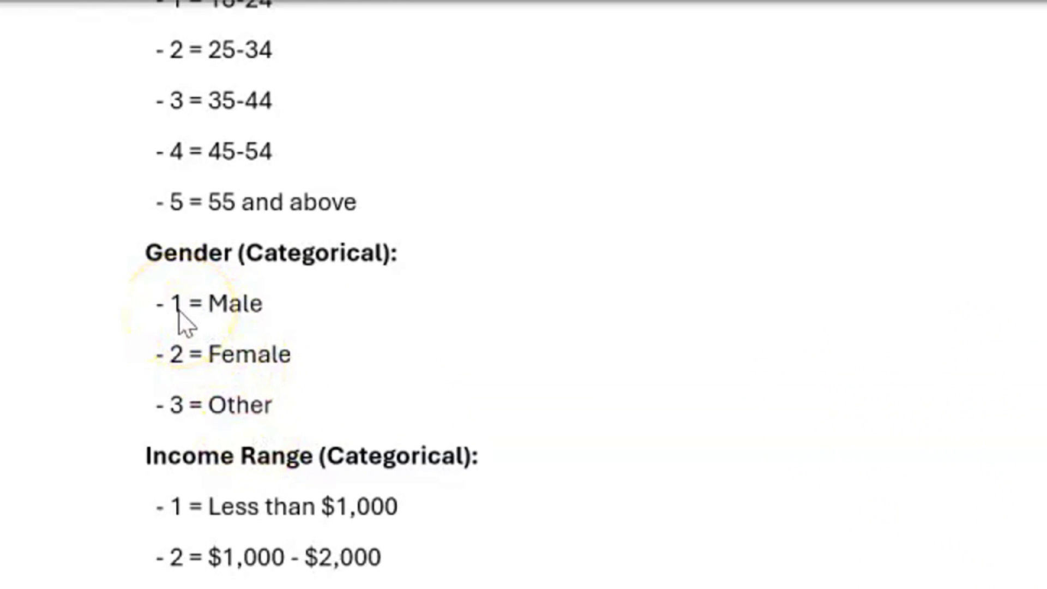
{"action": "scroll", "coordinate": [384, 388], "scroll_direction": "down", "scroll_amount": 2}
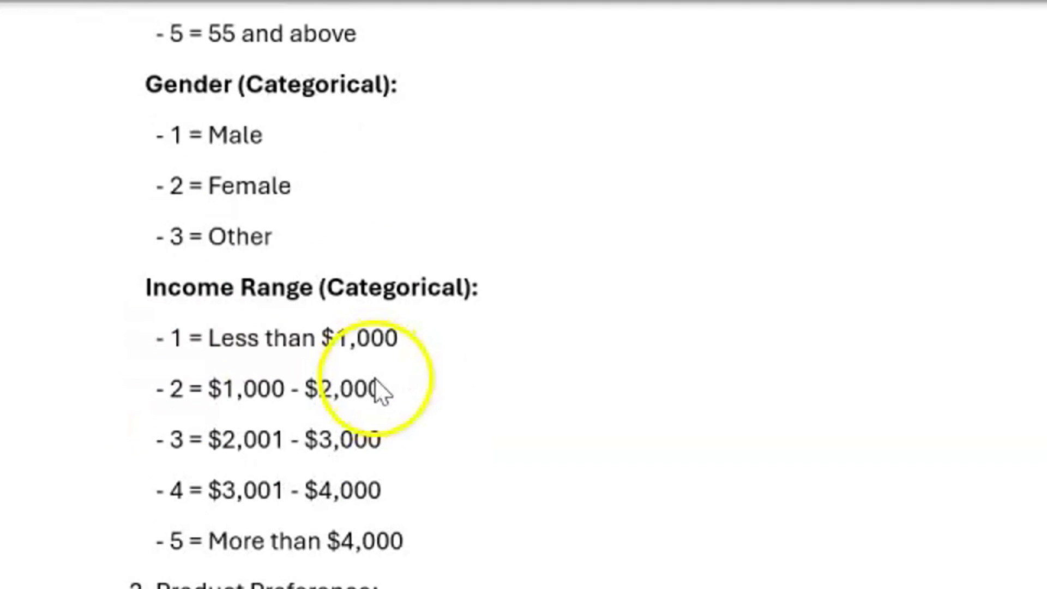
{"action": "scroll", "coordinate": [402, 358], "scroll_direction": "down", "scroll_amount": 1}
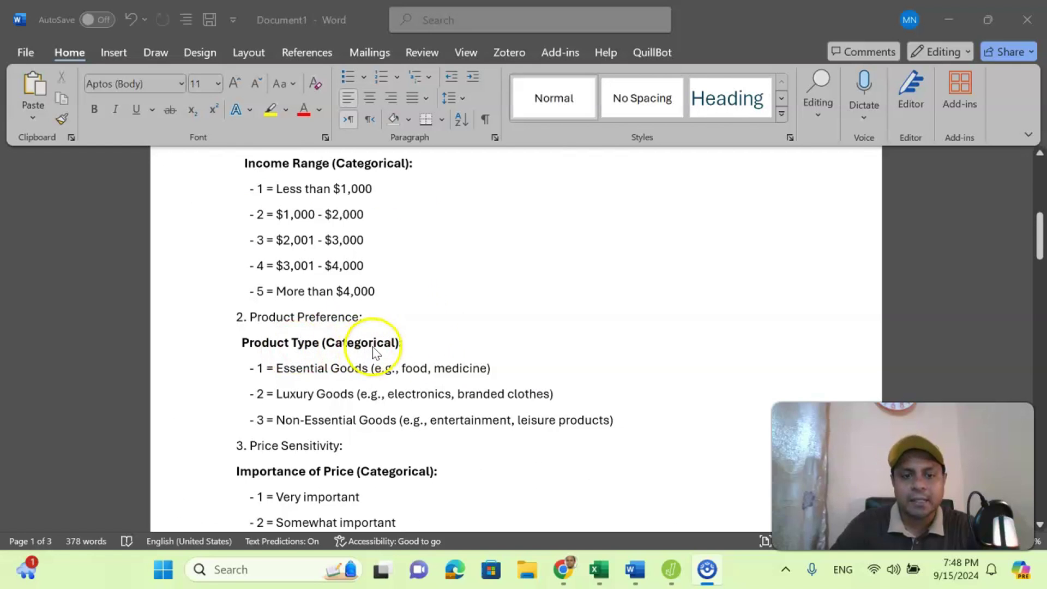
{"action": "scroll", "coordinate": [382, 350], "scroll_direction": "down", "scroll_amount": 2}
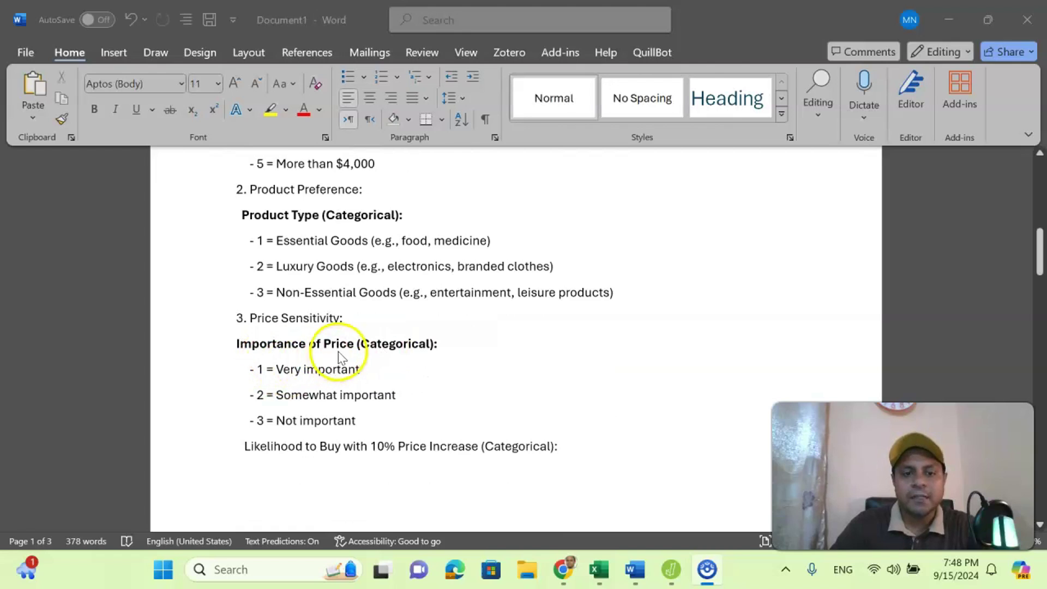
Examine the remaining questionnaire sections on price likelihood, purchase behavior, response to price changes, substitutes and other purchase factors
{"action": "scroll", "coordinate": [352, 361], "scroll_direction": "down", "scroll_amount": 7}
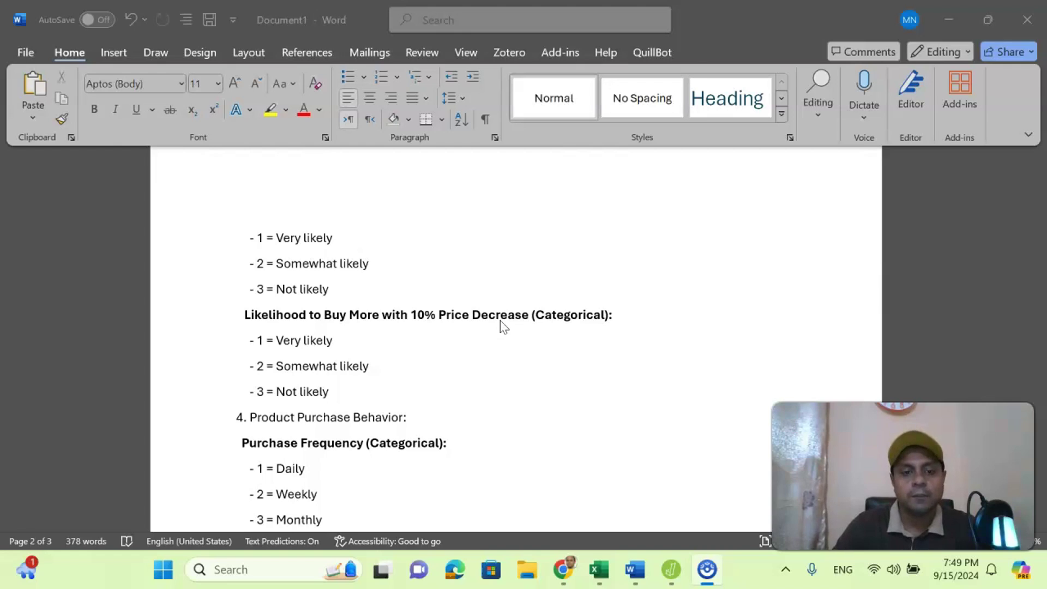
{"action": "scroll", "coordinate": [491, 330], "scroll_direction": "down", "scroll_amount": 1}
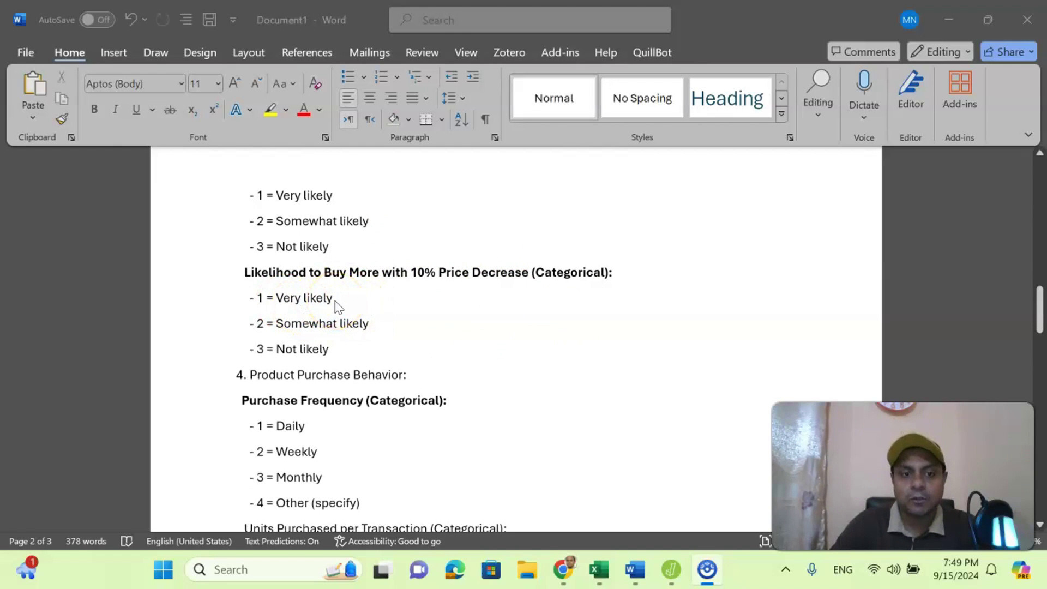
{"action": "scroll", "coordinate": [337, 308], "scroll_direction": "down", "scroll_amount": 2}
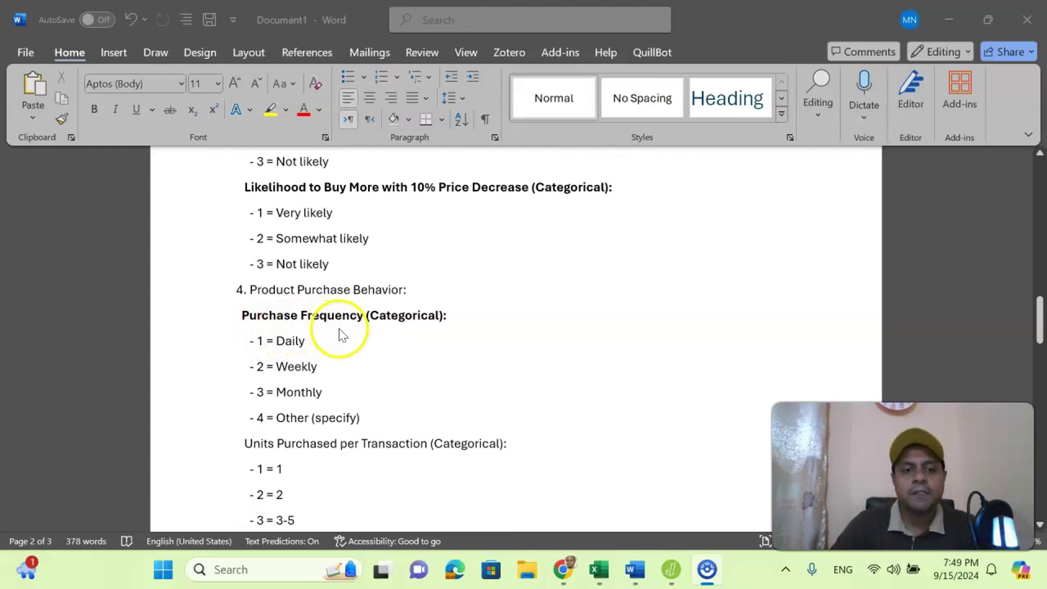
{"action": "scroll", "coordinate": [339, 334], "scroll_direction": "down", "scroll_amount": 9}
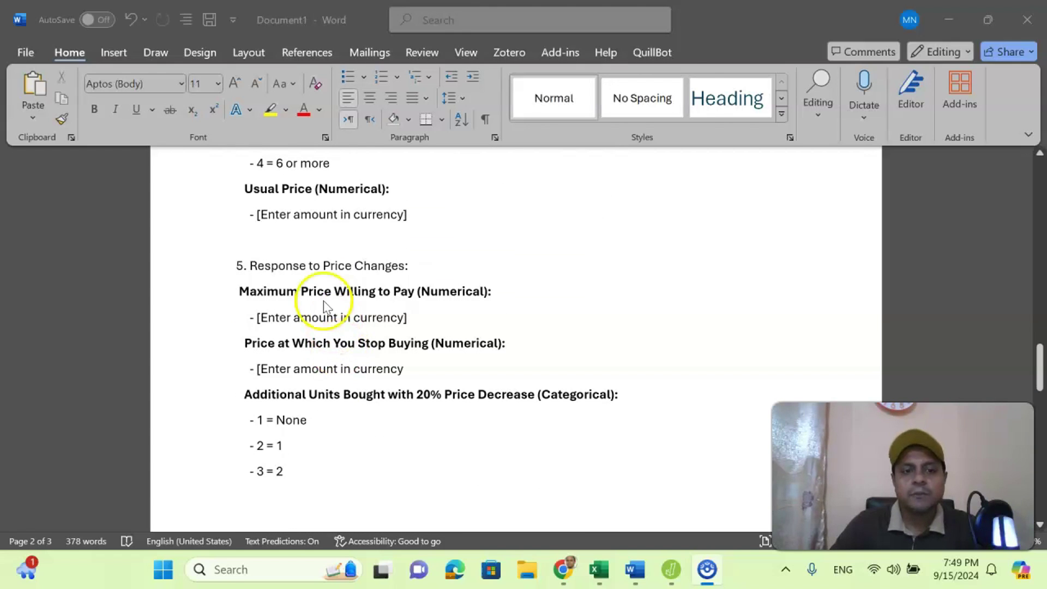
{"action": "scroll", "coordinate": [324, 300], "scroll_direction": "up", "scroll_amount": 1}
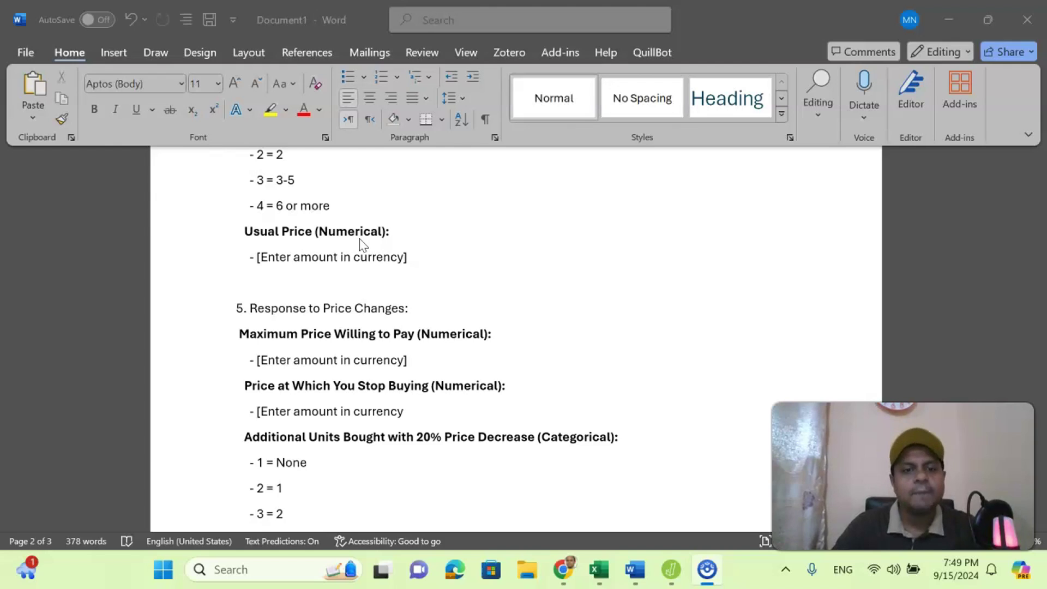
{"action": "scroll", "coordinate": [360, 242], "scroll_direction": "down", "scroll_amount": 6}
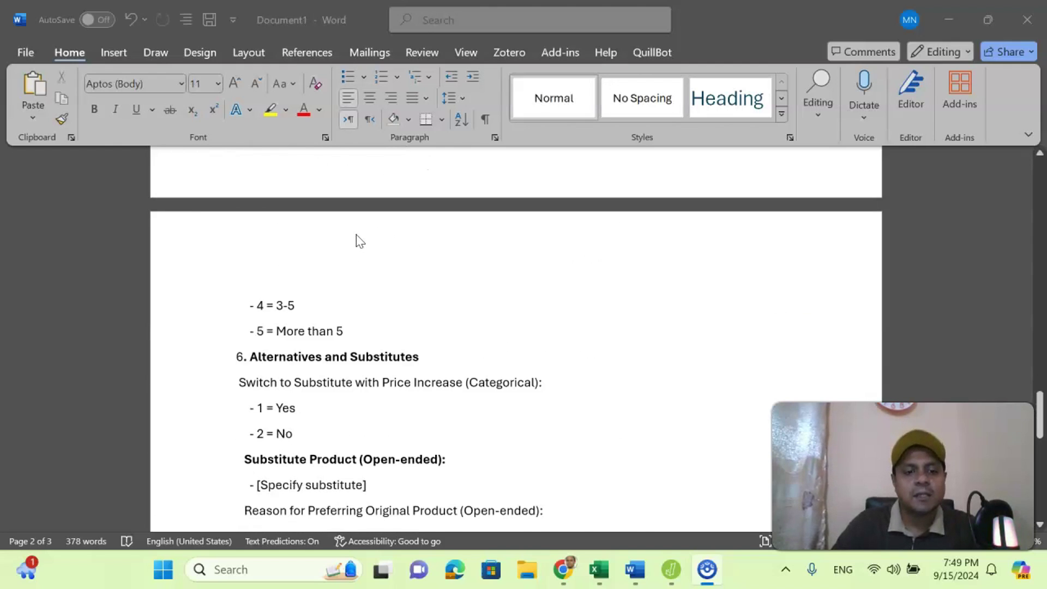
{"action": "scroll", "coordinate": [360, 242], "scroll_direction": "down", "scroll_amount": 3}
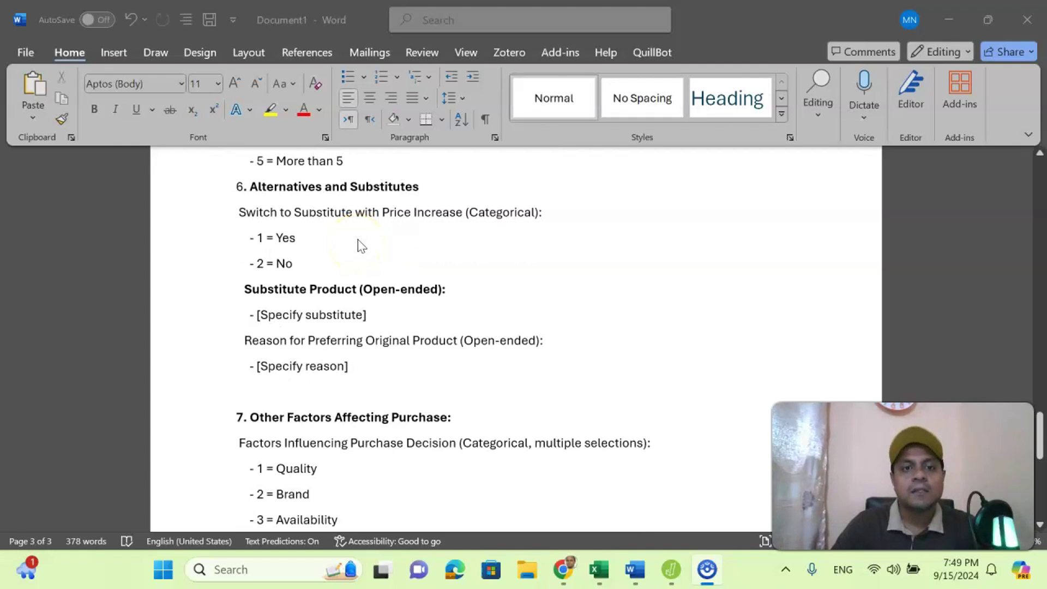
{"action": "scroll", "coordinate": [360, 246], "scroll_direction": "down", "scroll_amount": 8}
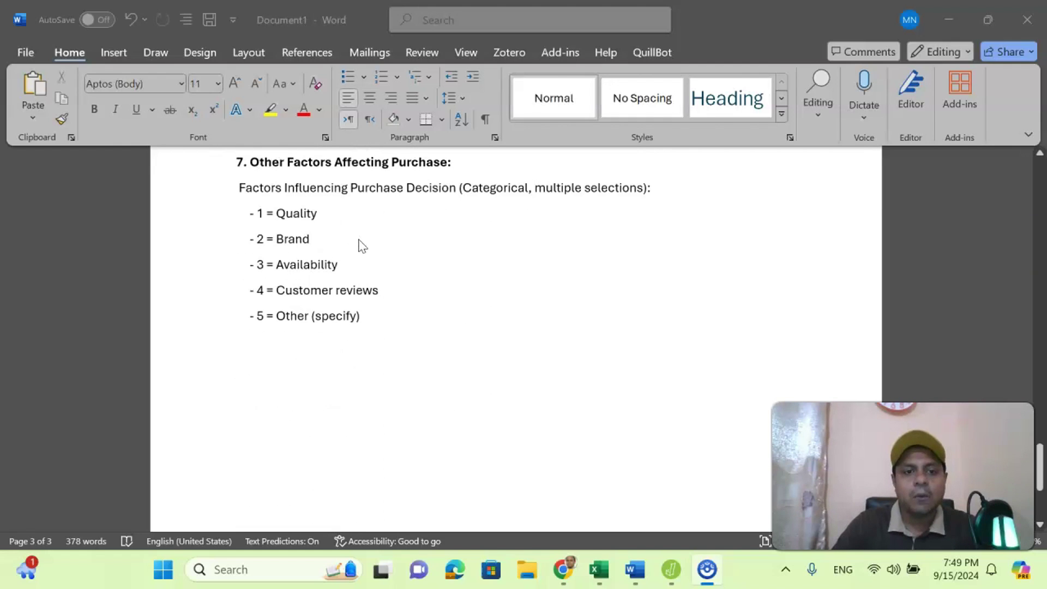
{"action": "scroll", "coordinate": [363, 249], "scroll_direction": "up", "scroll_amount": 14}
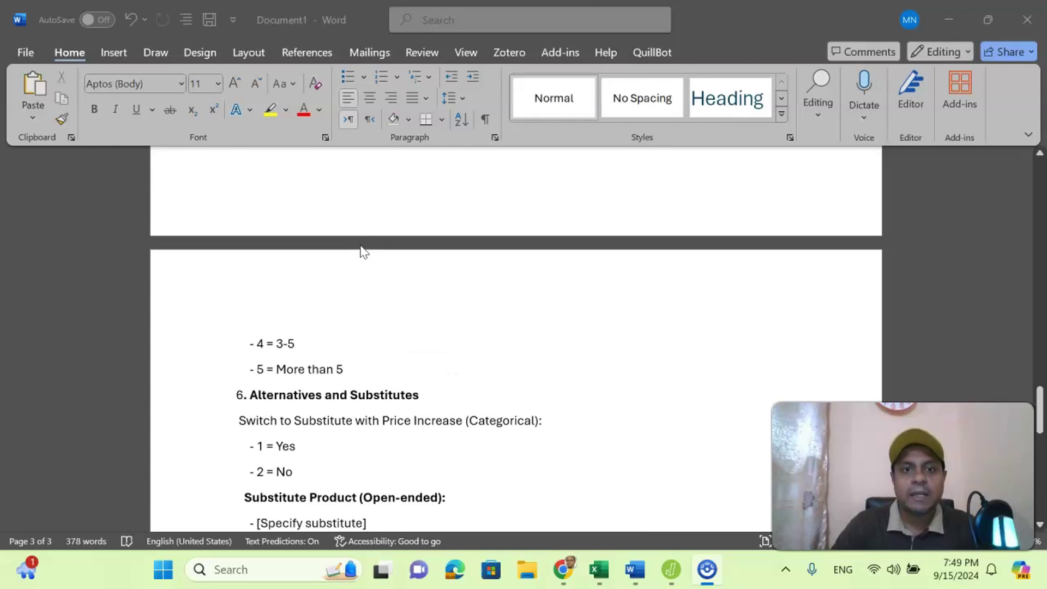
{"action": "scroll", "coordinate": [364, 252], "scroll_direction": "up", "scroll_amount": 20}
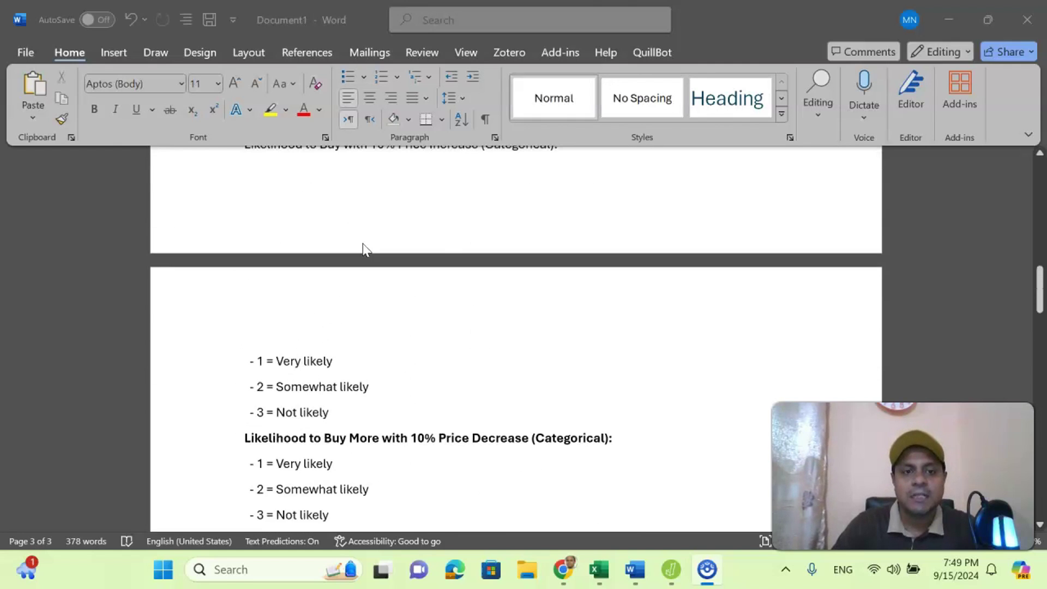
{"action": "scroll", "coordinate": [367, 248], "scroll_direction": "up", "scroll_amount": 3}
Switch to JASP and create a new empty data workspace
{"action": "left_click", "coordinate": [707, 516]}
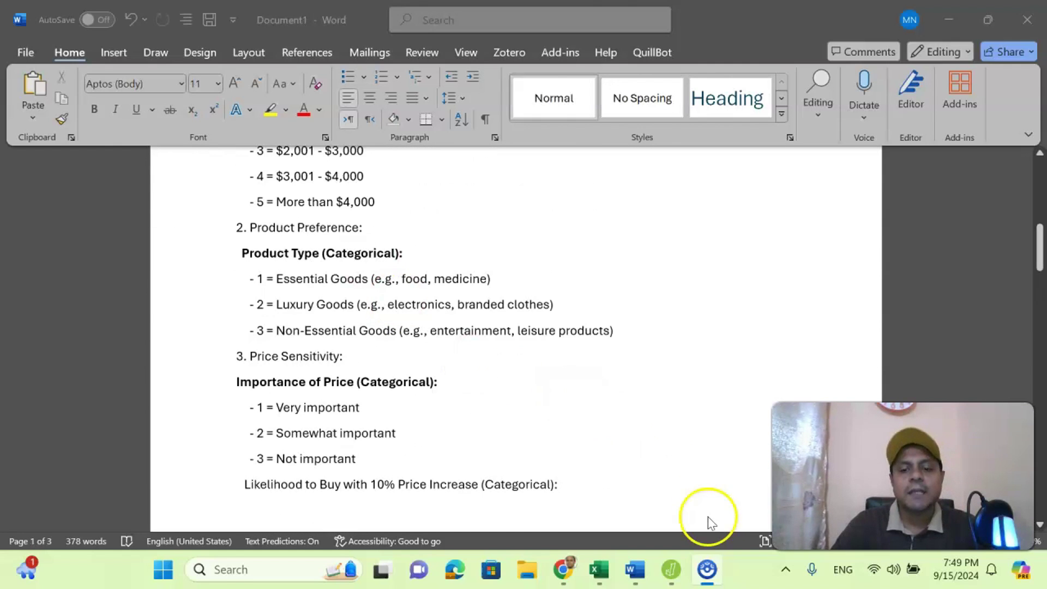
{"action": "left_click", "coordinate": [686, 570]}
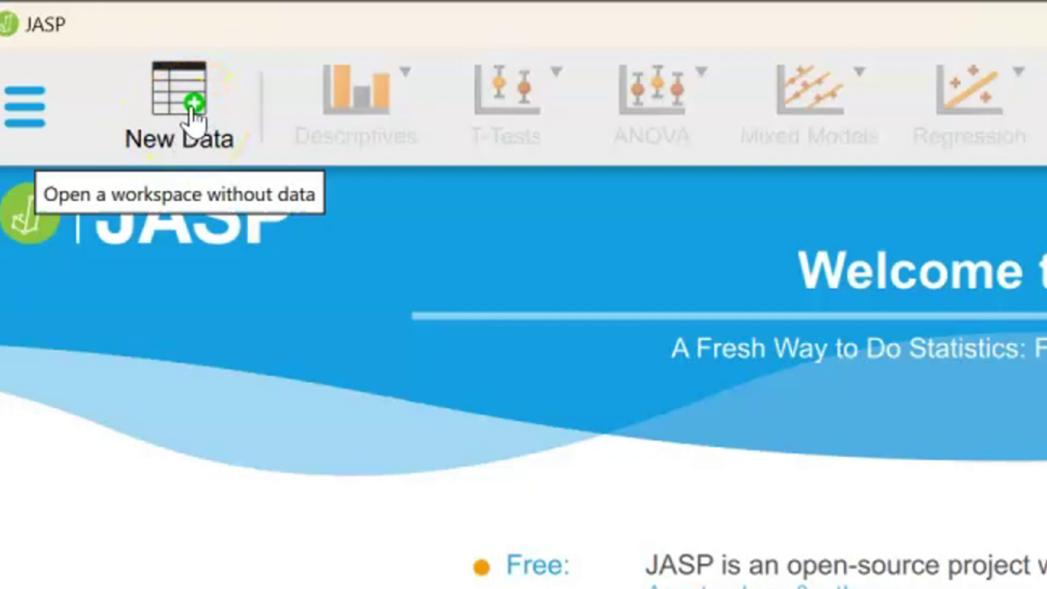
{"action": "left_click", "coordinate": [193, 118]}
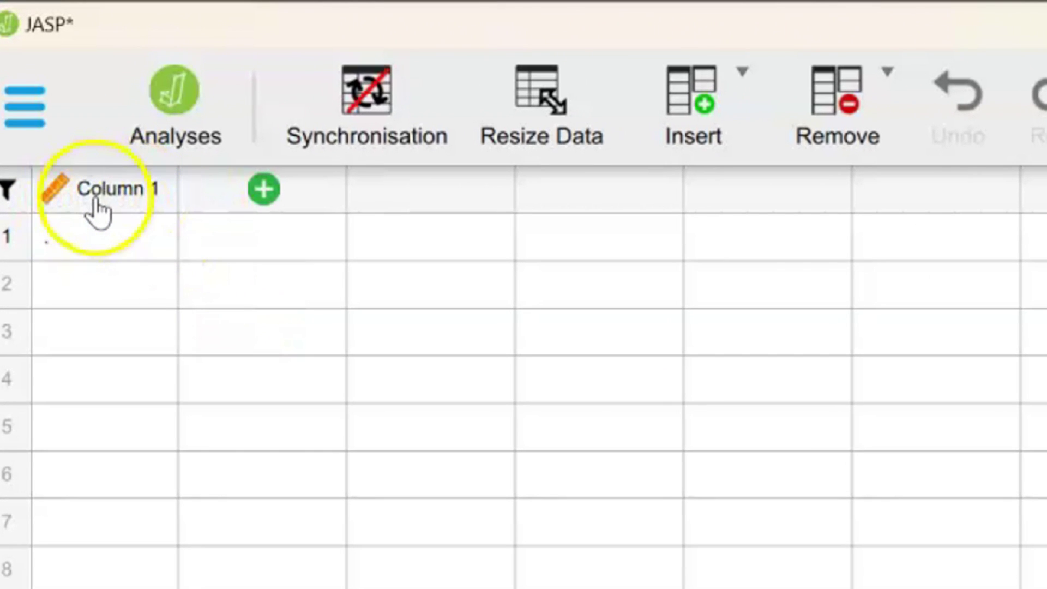
Open the properties of the first column and set both its name and long name to Age
{"action": "double_click", "coordinate": [98, 201]}
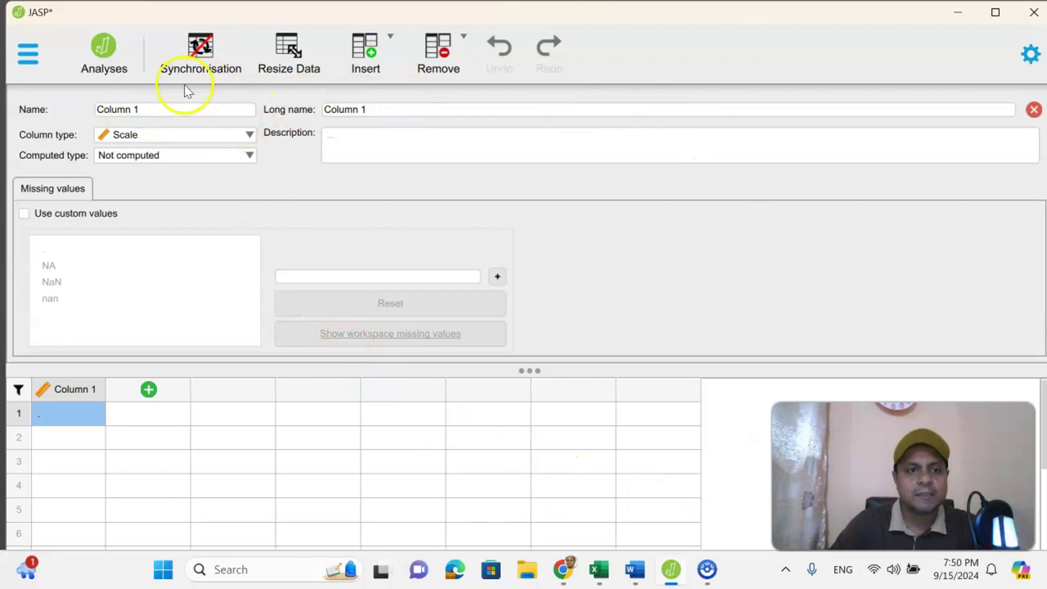
{"action": "left_click", "coordinate": [141, 111]}
{"action": "key", "text": "BackSpace"}
{"action": "key", "text": "BackSpace"}
{"action": "key", "text": "BackSpace"}
{"action": "key", "text": "BackSpace"}
{"action": "key", "text": "BackSpace"}
{"action": "key", "text": "BackSpace"}
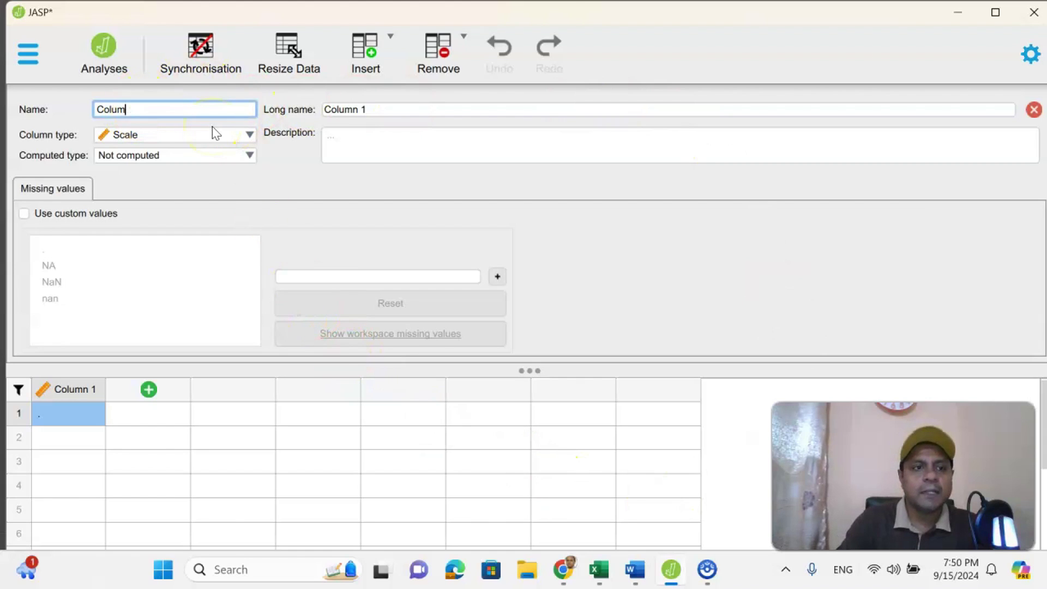
{"action": "key", "text": "BackSpace"}
{"action": "key", "text": "BackSpace"}
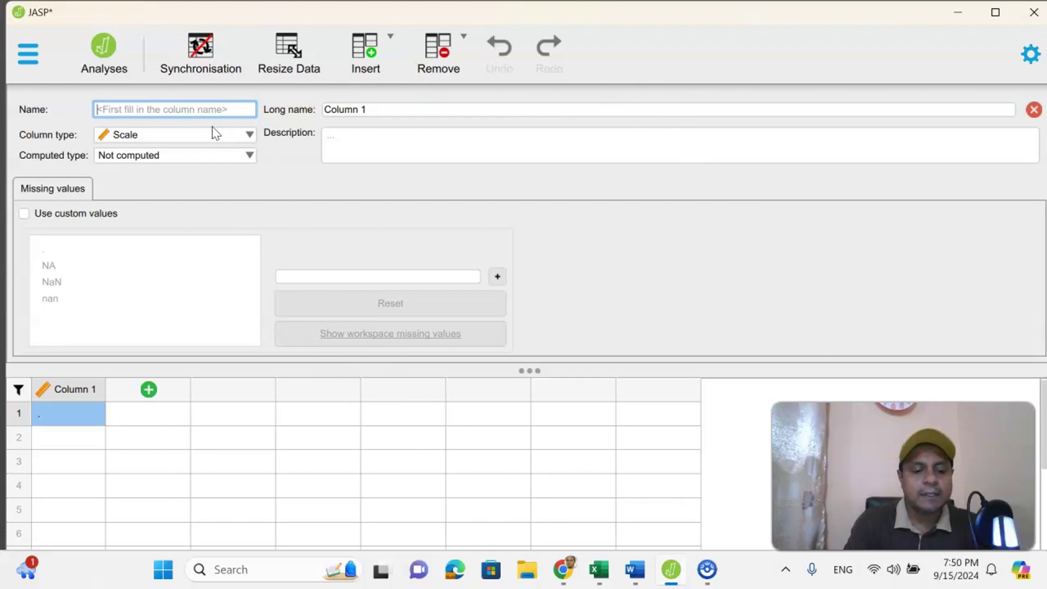
{"action": "type", "text": "Age"}
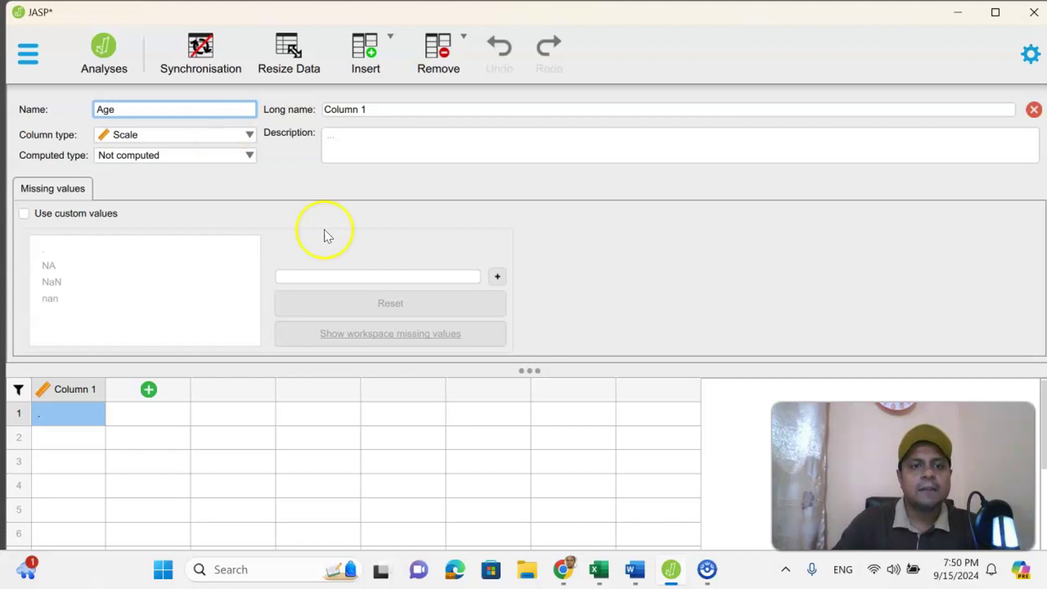
{"action": "left_click", "coordinate": [380, 107]}
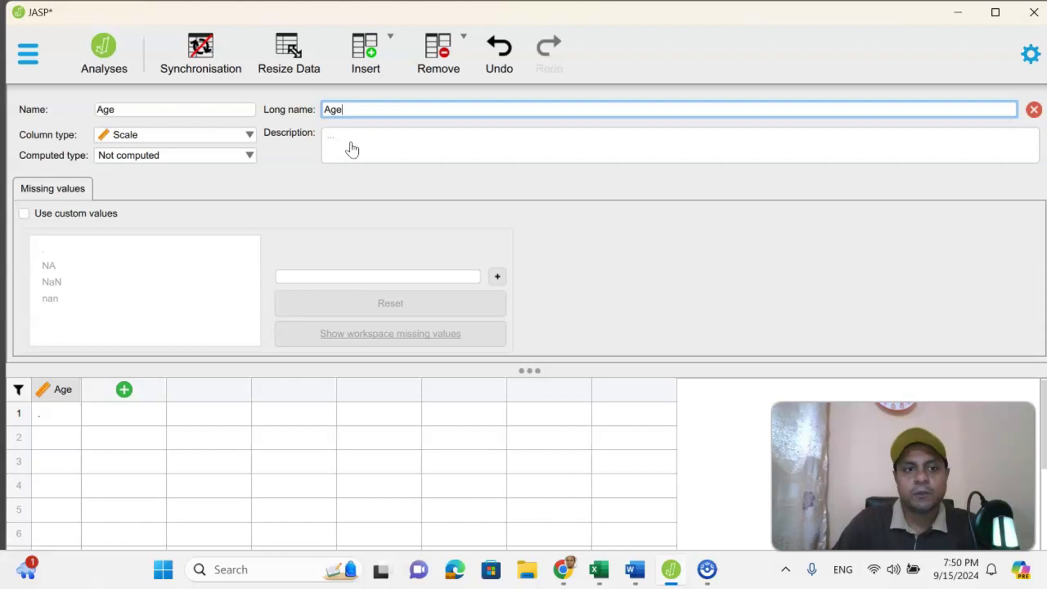
Set the column type of the Age variable to Nominal
{"action": "left_click", "coordinate": [251, 134]}
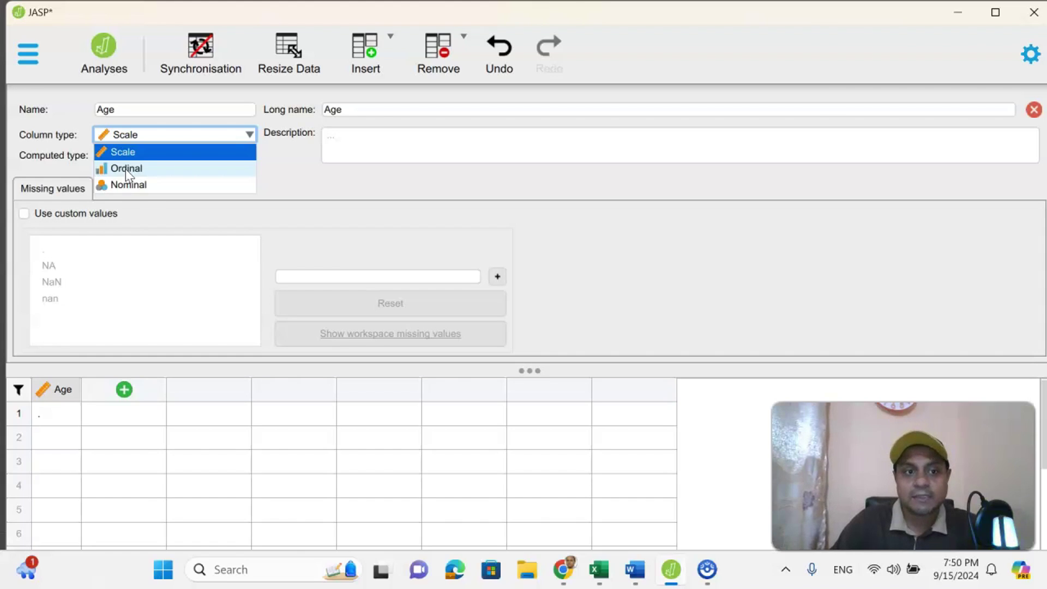
{"action": "left_click", "coordinate": [126, 186]}
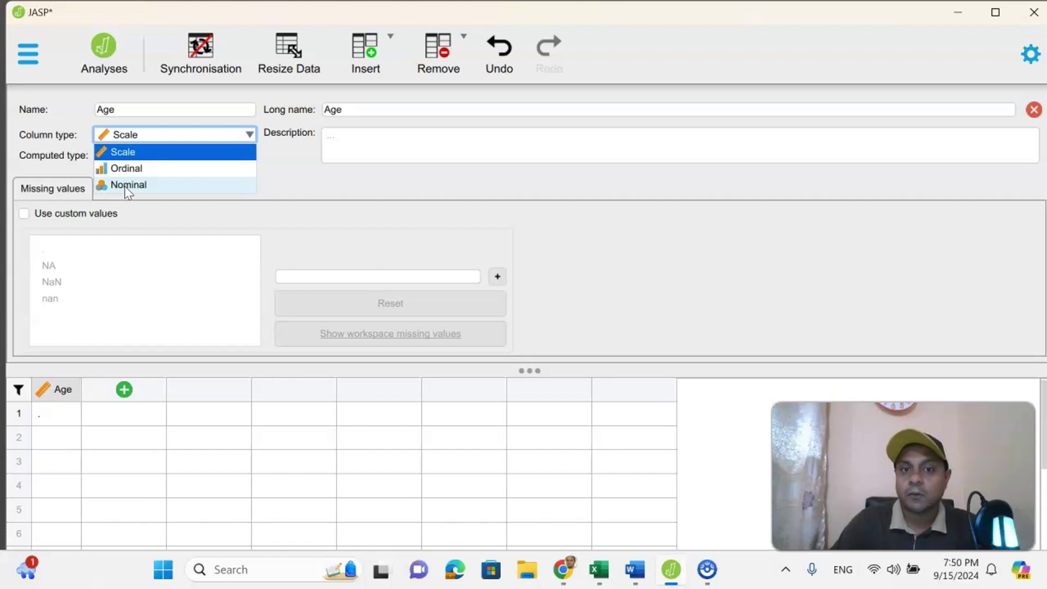
{"action": "left_click", "coordinate": [127, 185]}
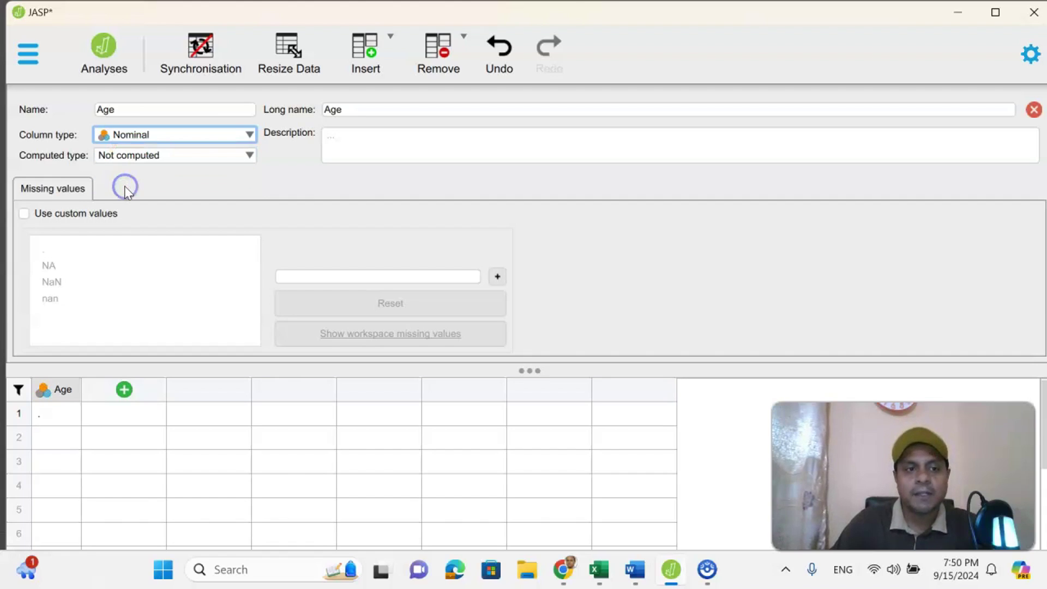
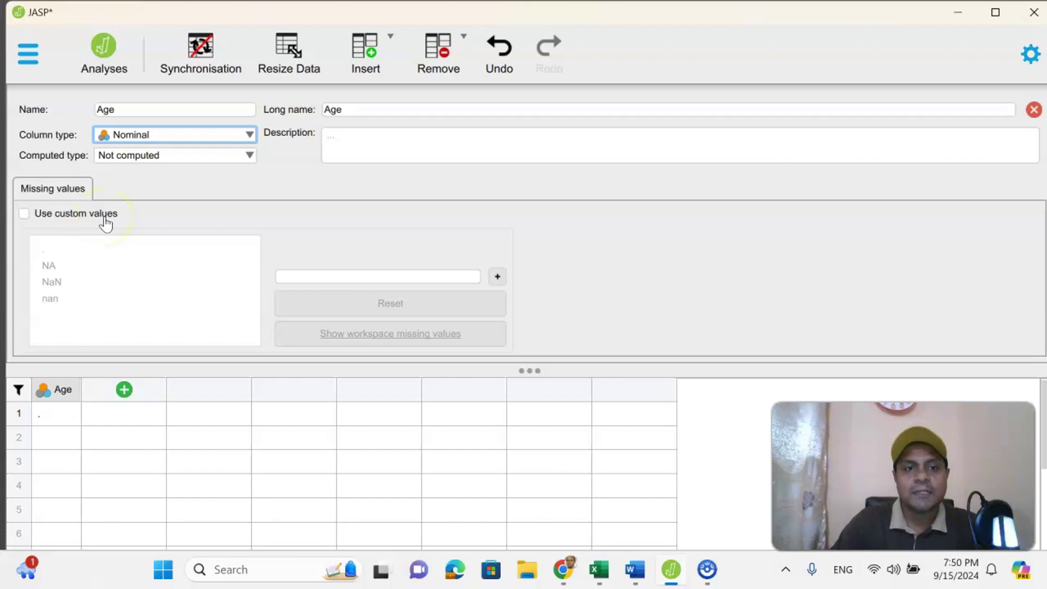
Close the Age column's properties and check the Age category codes in the Word questionnaire
{"action": "left_click", "coordinate": [1033, 109]}
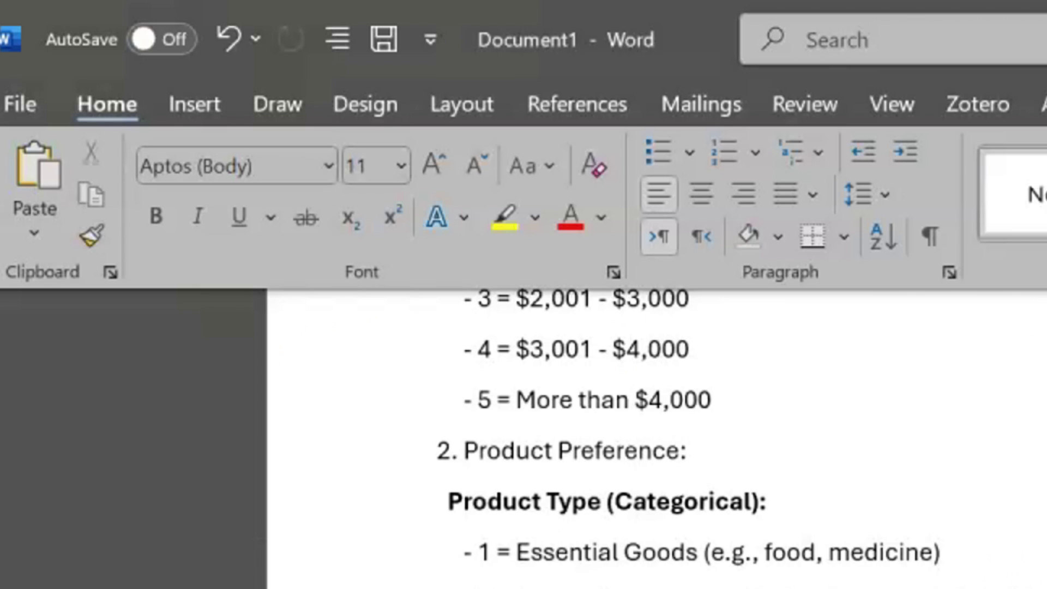
{"action": "scroll", "coordinate": [480, 397], "scroll_direction": "up", "scroll_amount": 10}
{"action": "scroll", "coordinate": [480, 397], "scroll_direction": "down", "scroll_amount": 1}
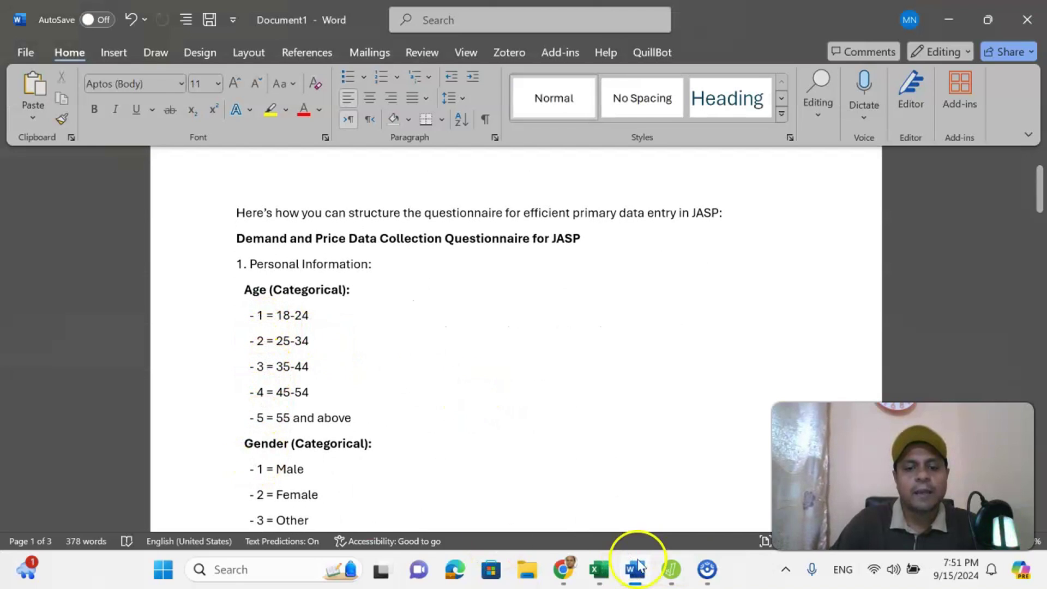
Return to JASP and enter the values 1, 2, 3, 4 and 5 in rows 1 to 5 of the Age column
{"action": "left_click", "coordinate": [563, 569]}
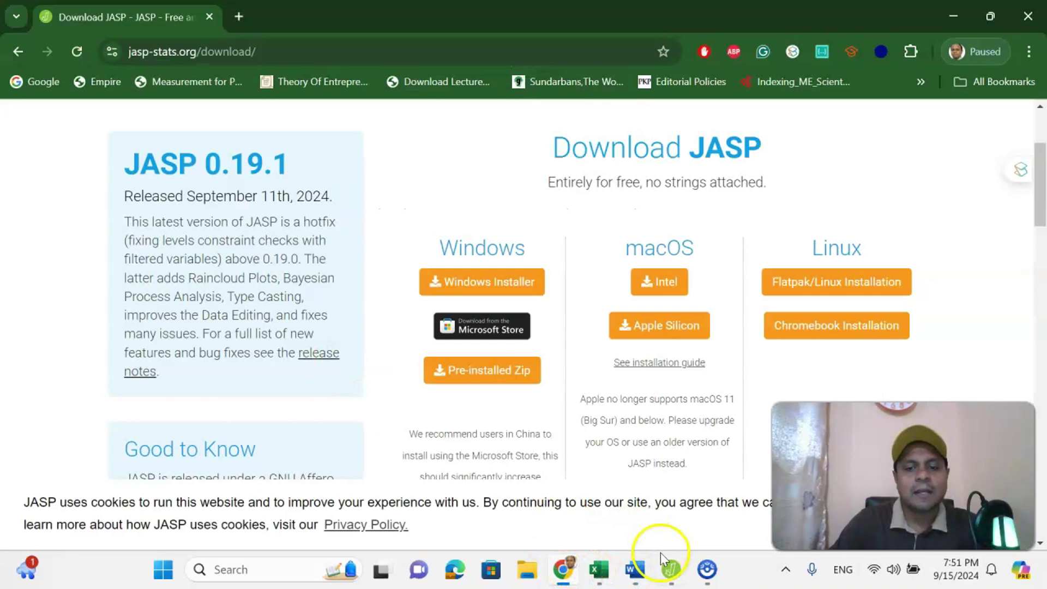
{"action": "left_click", "coordinate": [669, 567]}
{"action": "left_click", "coordinate": [54, 127]}
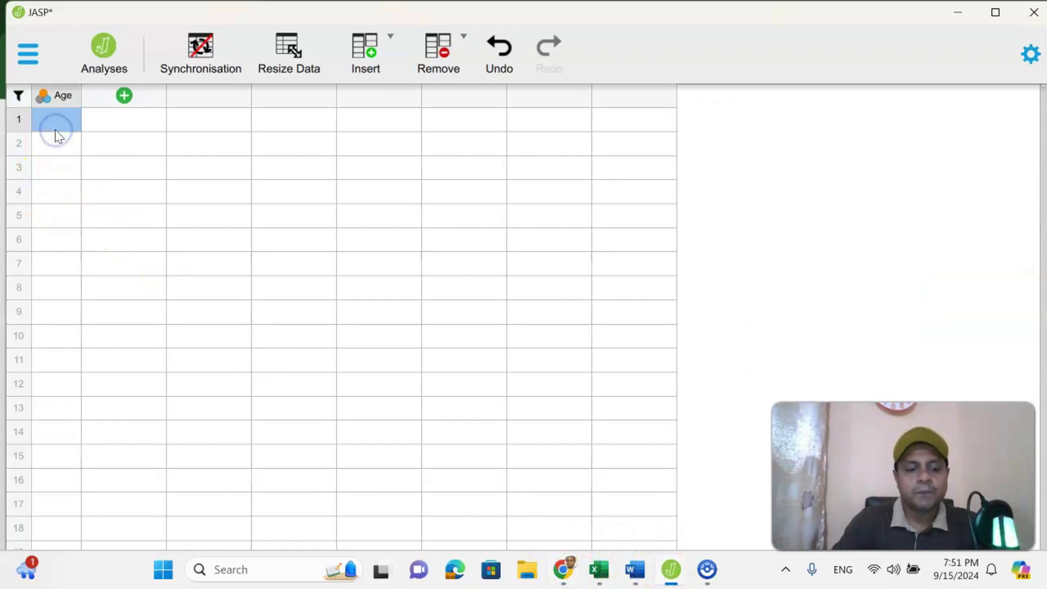
{"action": "type", "text": "1"}
{"action": "left_click", "coordinate": [57, 147]}
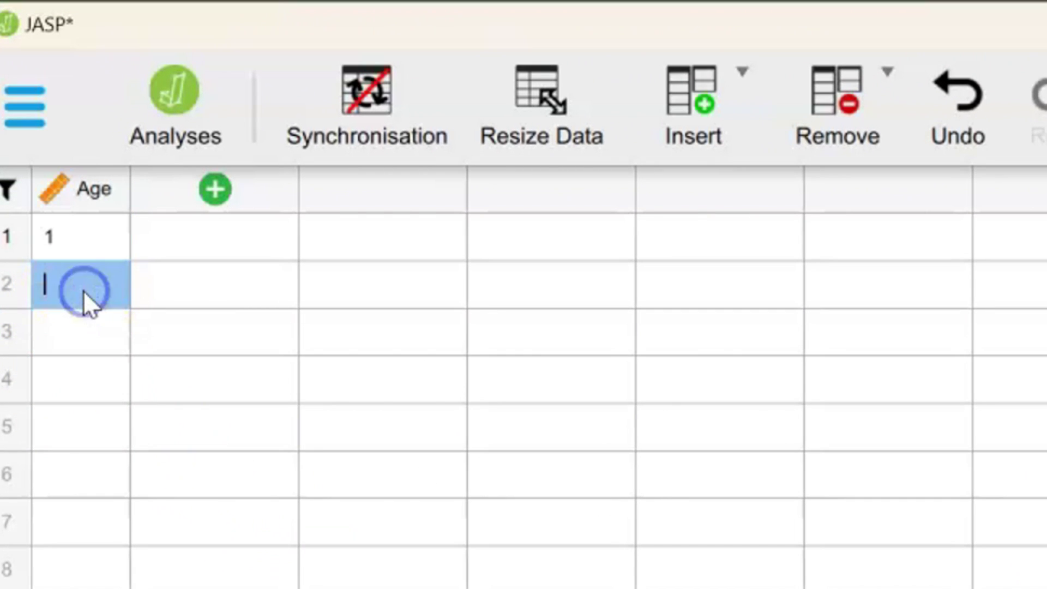
{"action": "type", "text": "2"}
{"action": "left_click", "coordinate": [84, 349]}
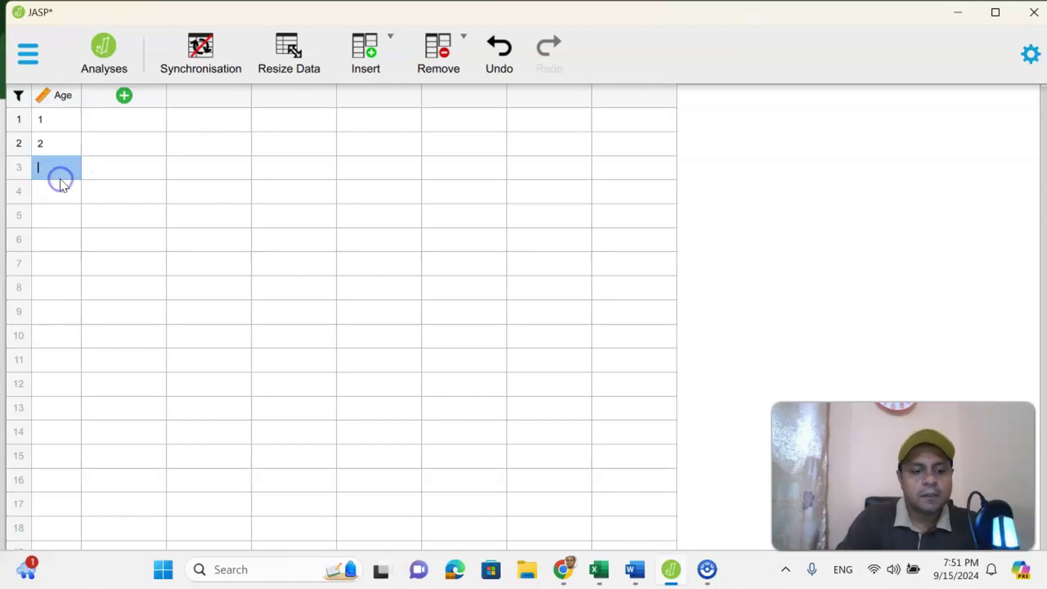
{"action": "left_click", "coordinate": [81, 199]}
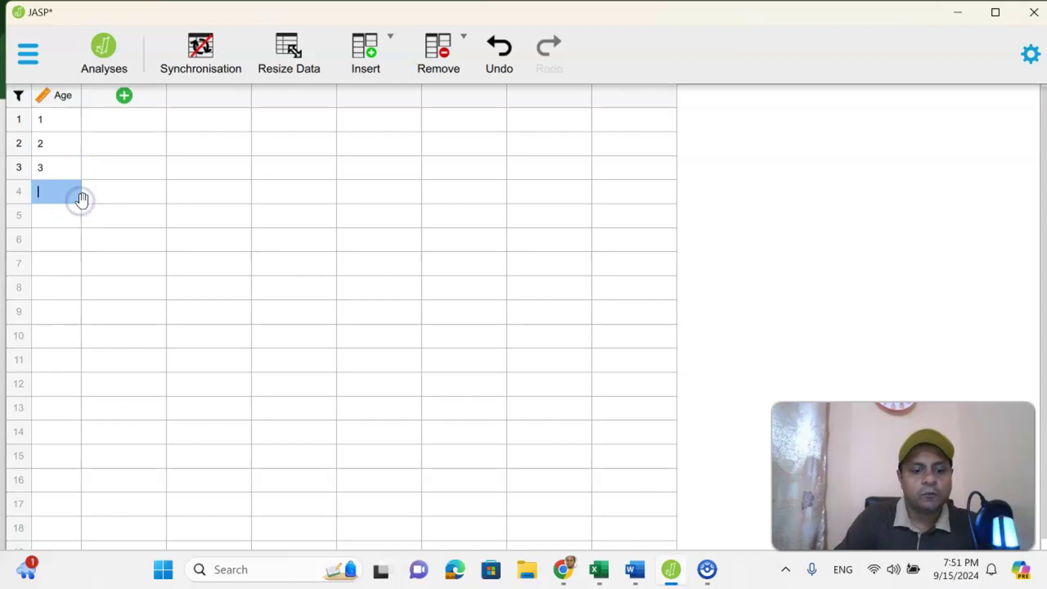
{"action": "left_click", "coordinate": [67, 236]}
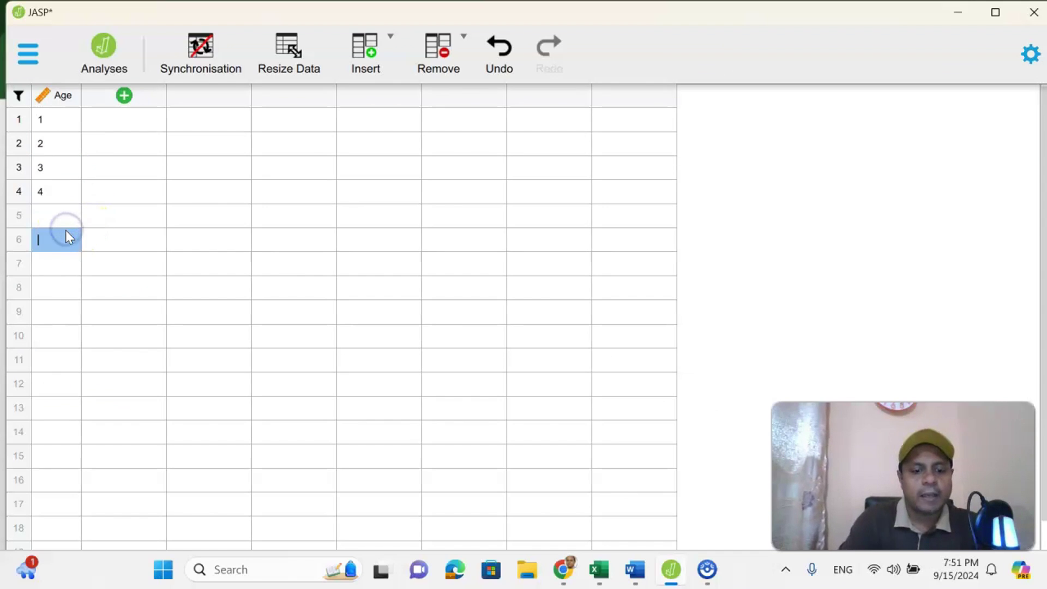
{"action": "left_click", "coordinate": [57, 214]}
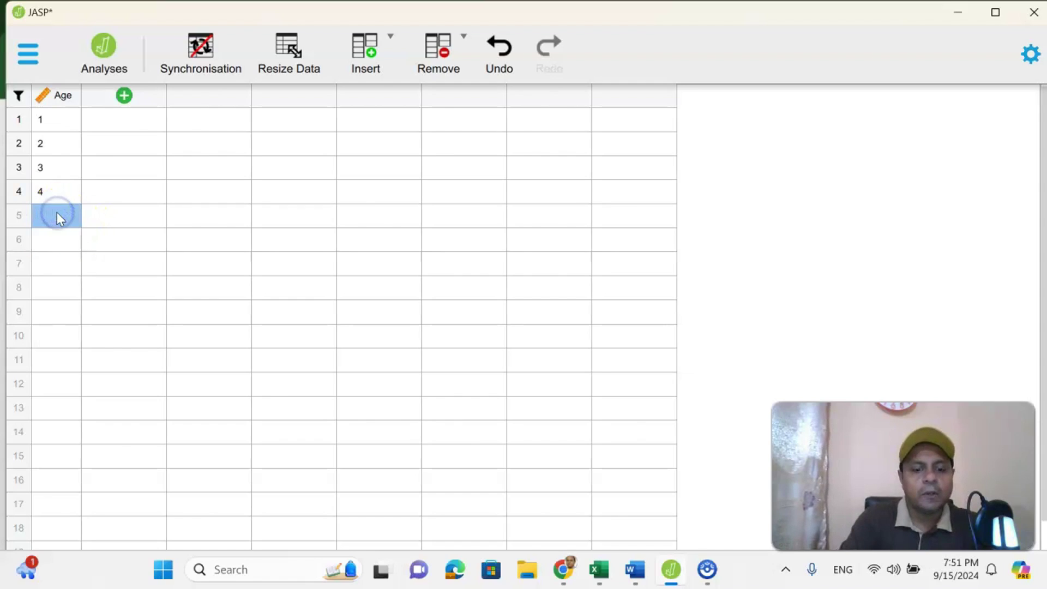
{"action": "left_click", "coordinate": [325, 298]}
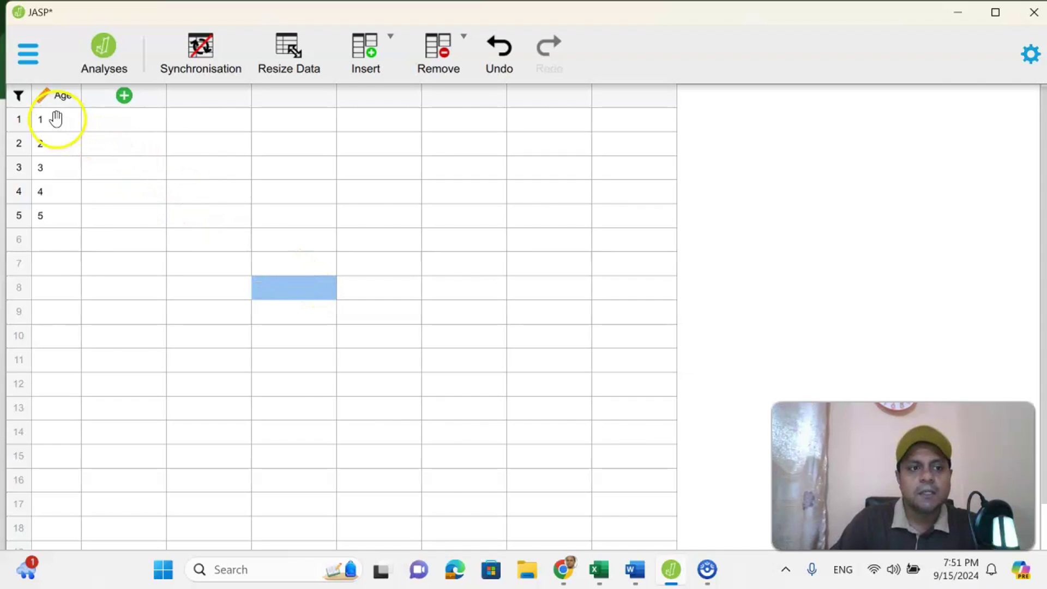
Open the Age column's label editor and label value 1 as 18-24, copying the range from the Word questionnaire
{"action": "double_click", "coordinate": [64, 97]}
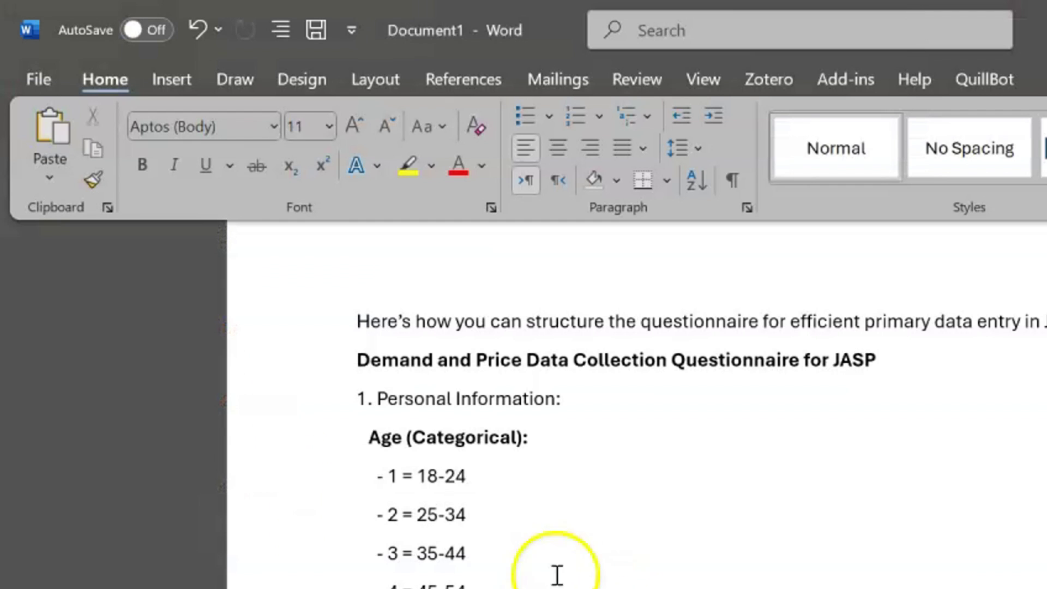
{"action": "left_click_drag", "start_coordinate": [418, 476], "coordinate": [467, 480]}
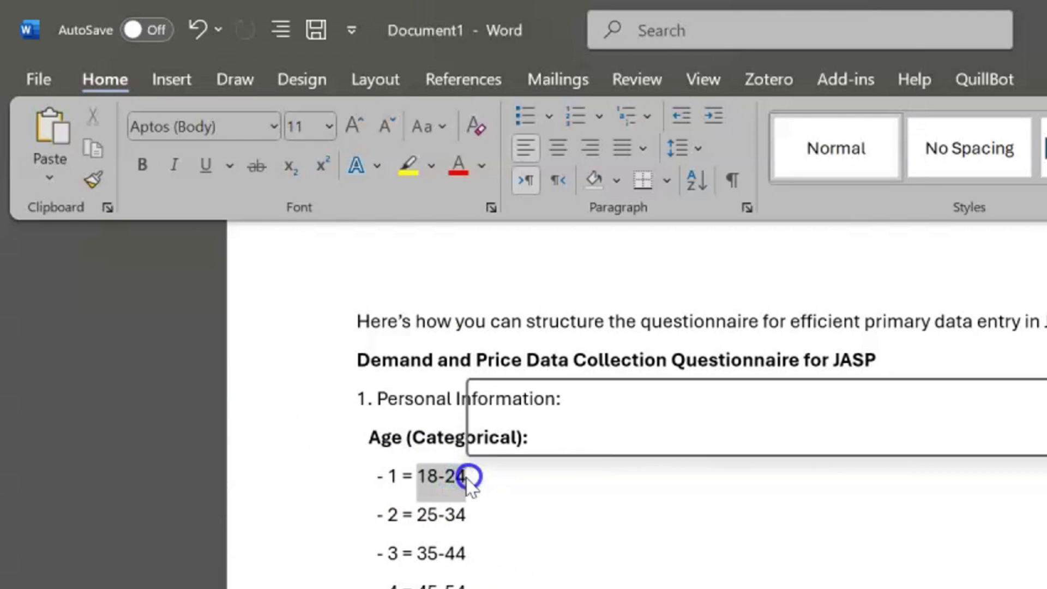
{"action": "right_click", "coordinate": [467, 478]}
{"action": "left_click", "coordinate": [509, 358]}
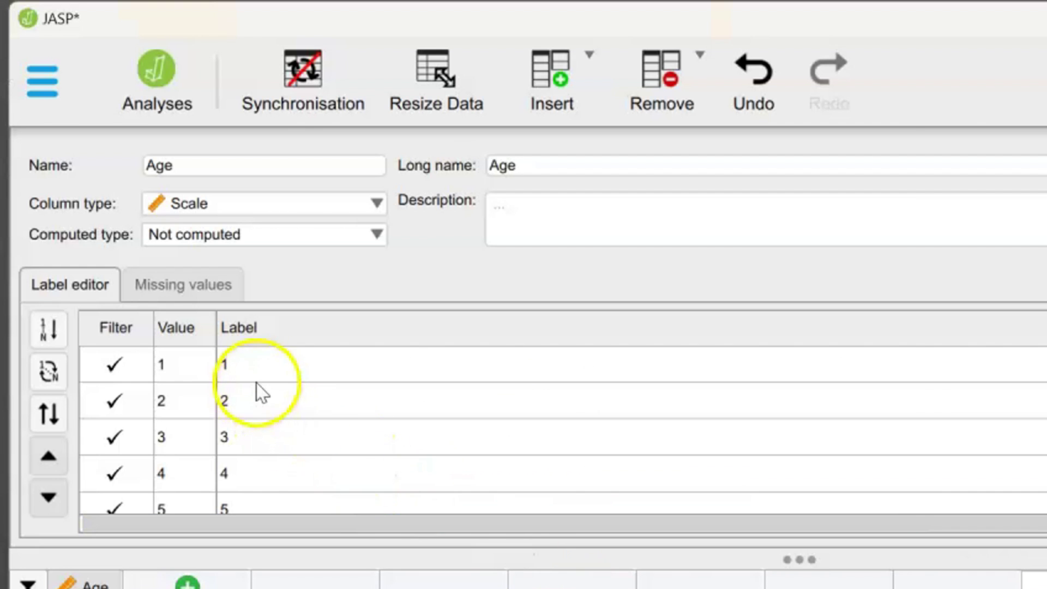
{"action": "left_click", "coordinate": [252, 365]}
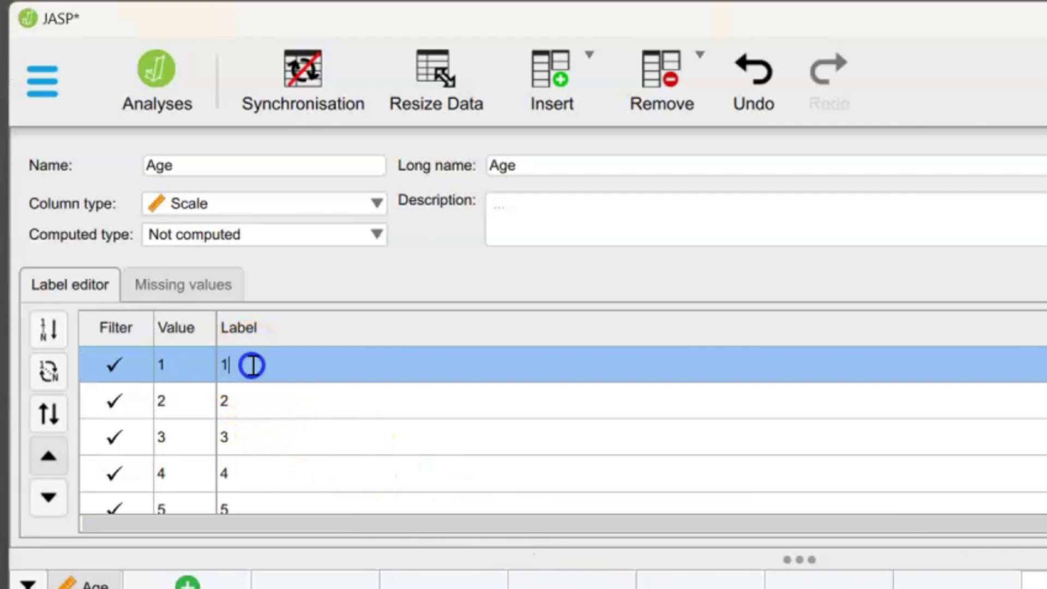
{"action": "key", "text": "BackSpace"}
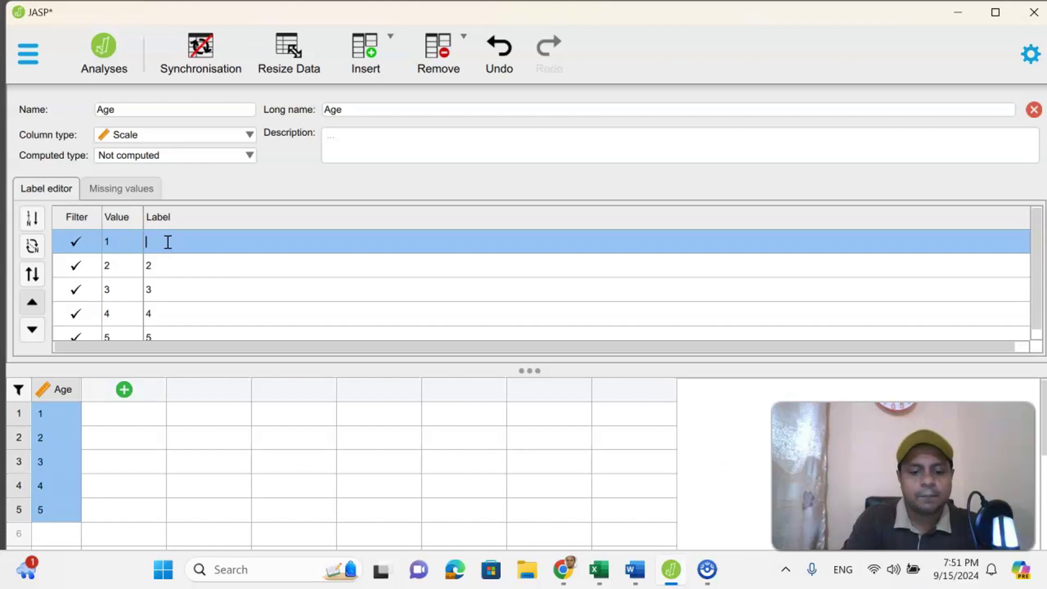
Copy the range 25-34 from the Word questionnaire and make it the label of Age value 2 in JASP
{"action": "left_click", "coordinate": [635, 570]}
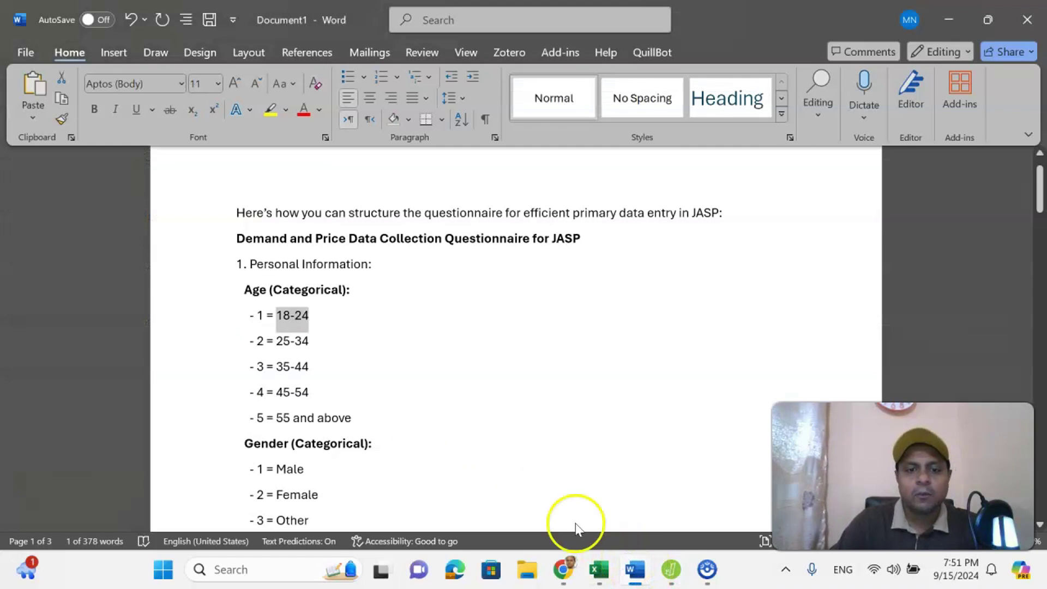
{"action": "left_click_drag", "start_coordinate": [276, 342], "coordinate": [310, 344]}
{"action": "right_click", "coordinate": [285, 346]}
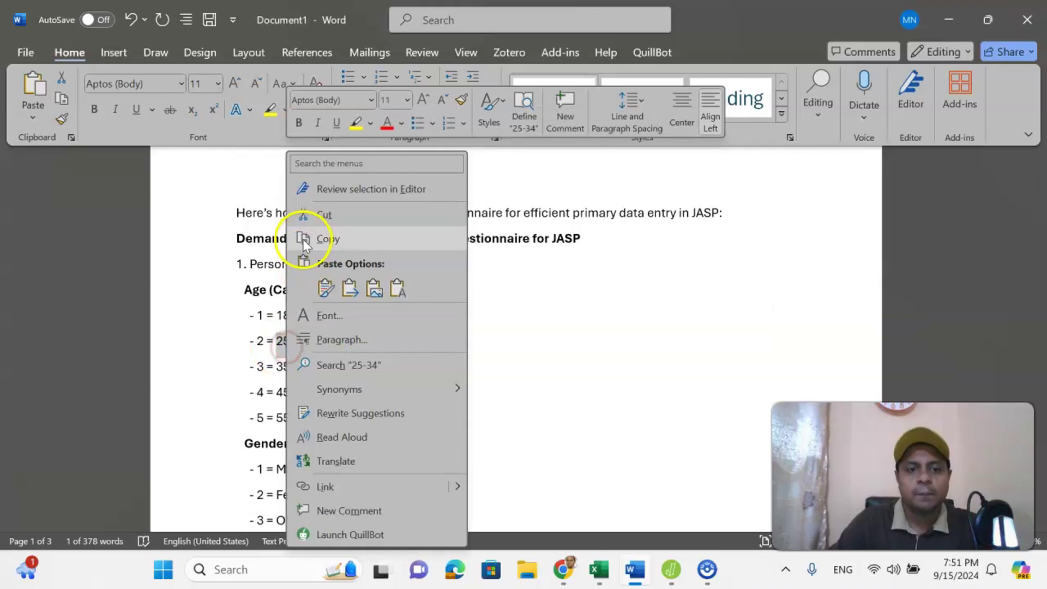
{"action": "left_click", "coordinate": [302, 239]}
{"action": "left_click", "coordinate": [564, 569]}
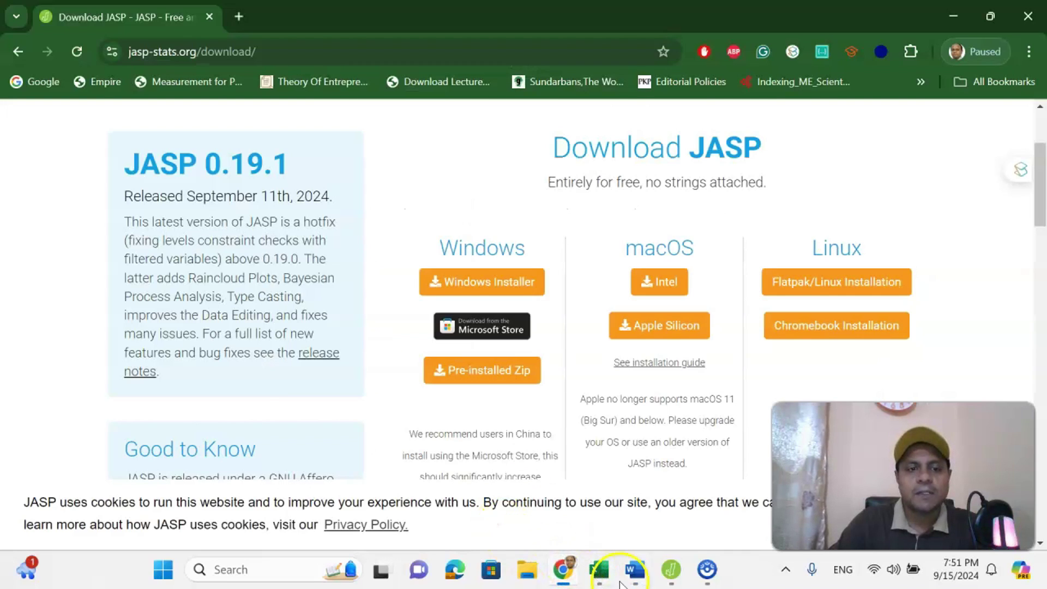
{"action": "left_click", "coordinate": [670, 570]}
{"action": "double_click", "coordinate": [149, 267]}
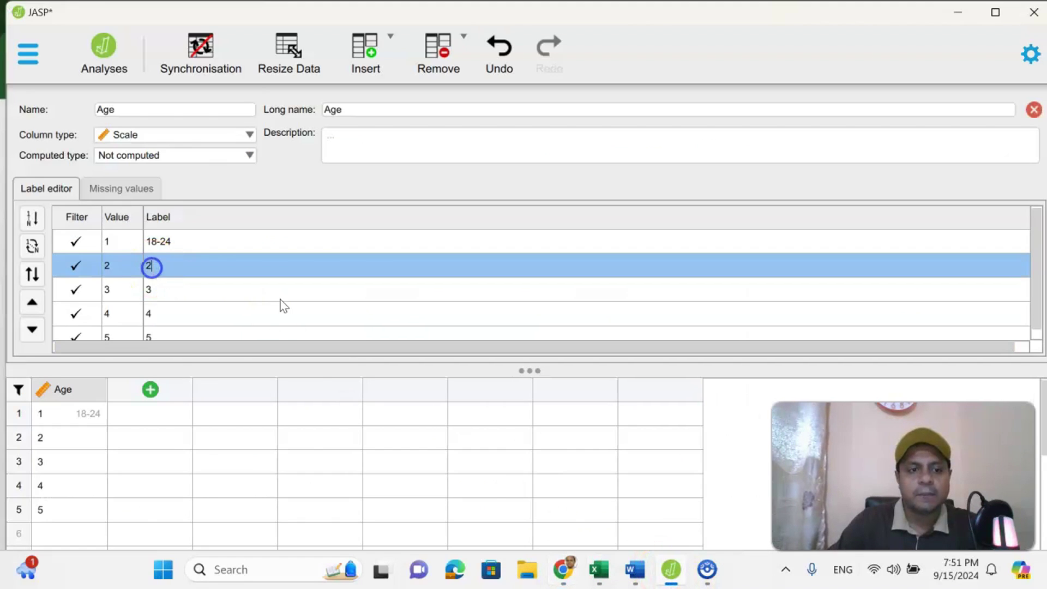
{"action": "key", "text": "BackSpace"}
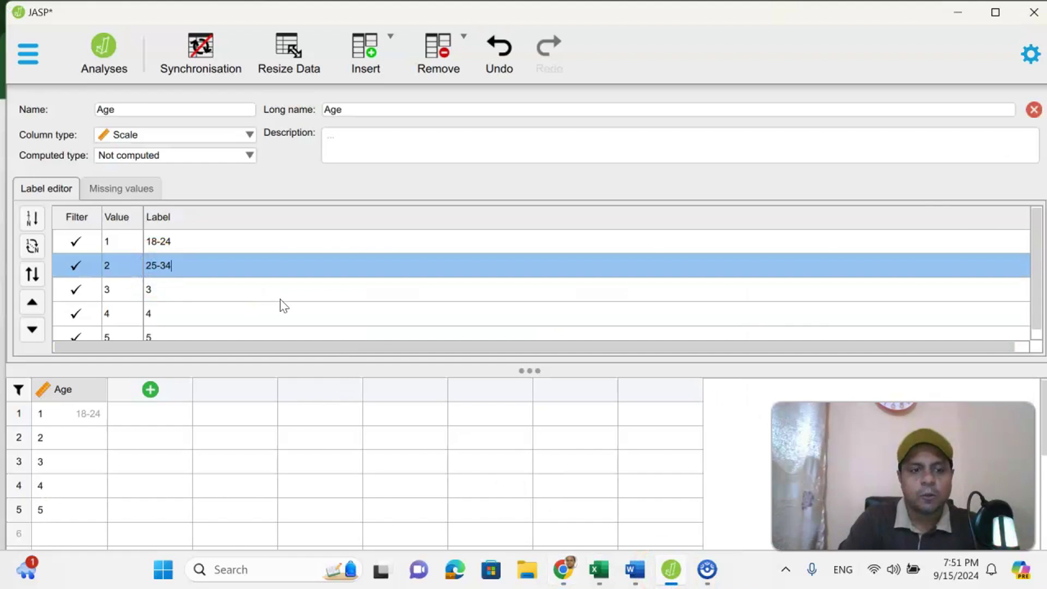
Copy the range 35-44 from the Word questionnaire and make it the label of Age value 3 in JASP
{"action": "left_click", "coordinate": [635, 569]}
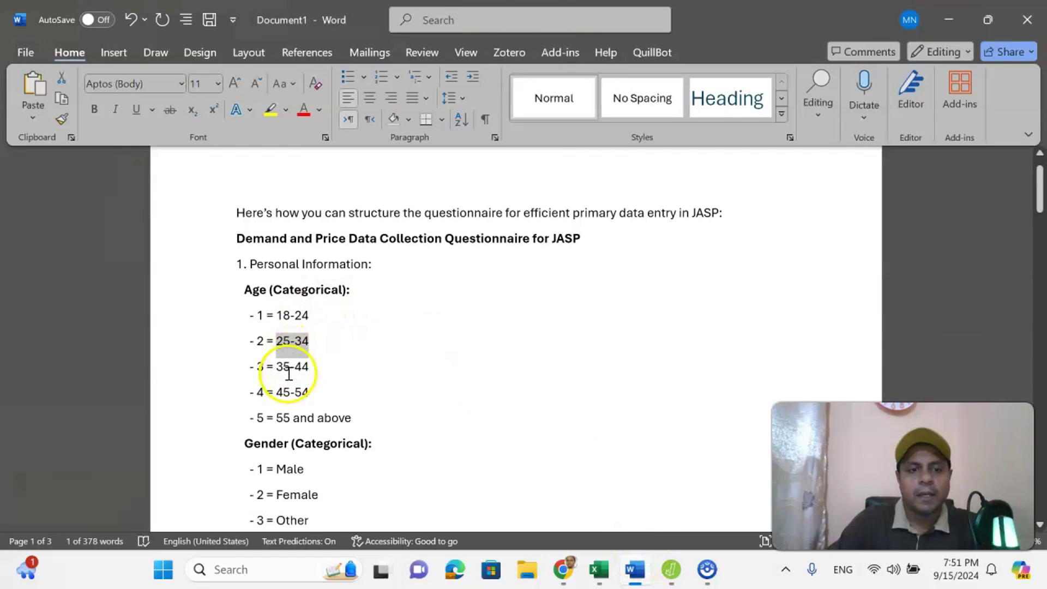
{"action": "left_click_drag", "start_coordinate": [276, 366], "coordinate": [320, 374]}
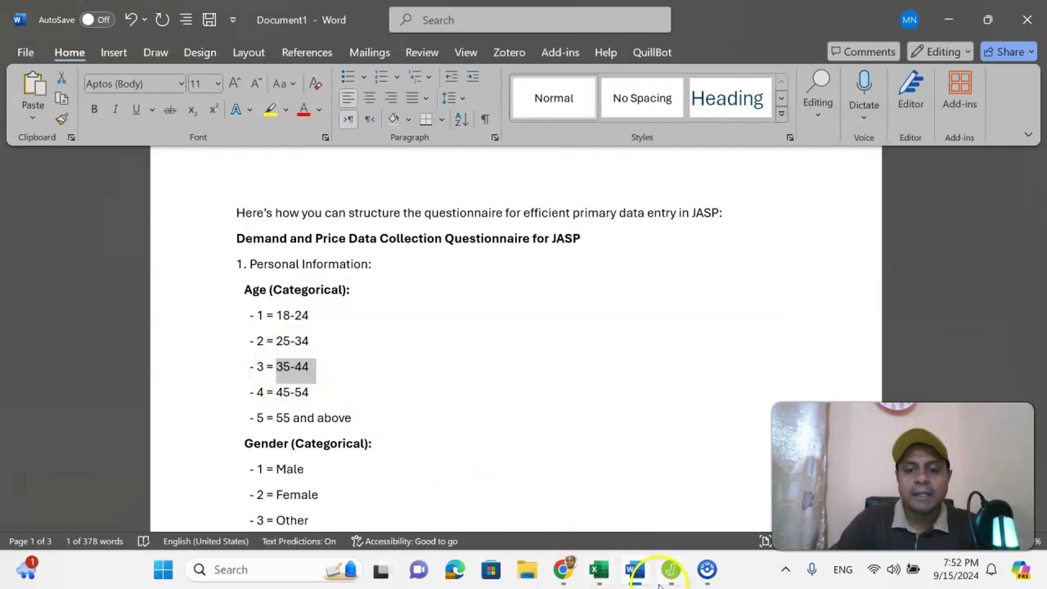
{"action": "left_click", "coordinate": [671, 570]}
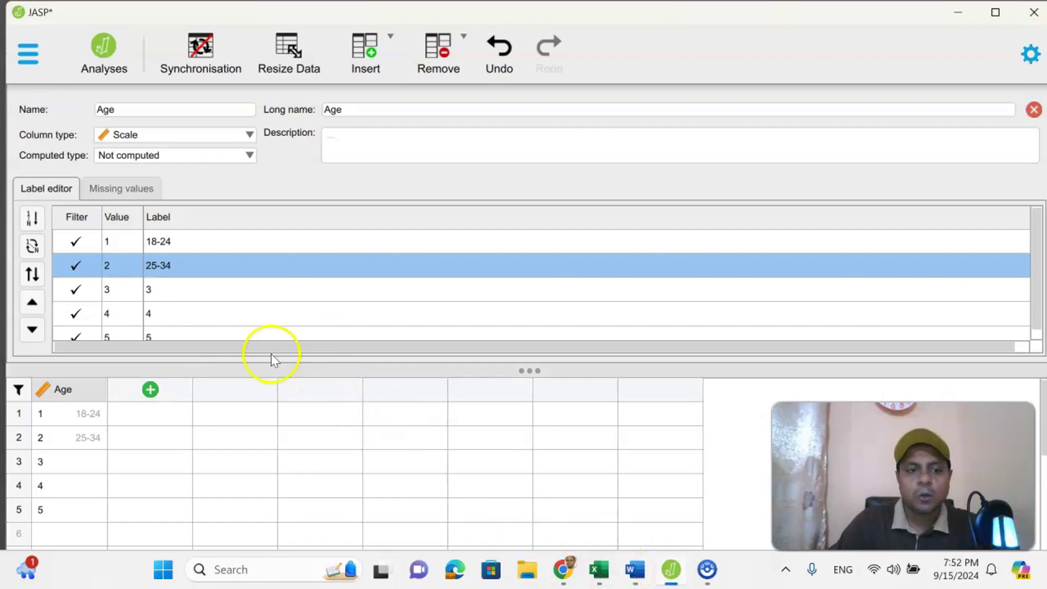
{"action": "left_click", "coordinate": [160, 289]}
{"action": "key", "text": "BackSpace"}
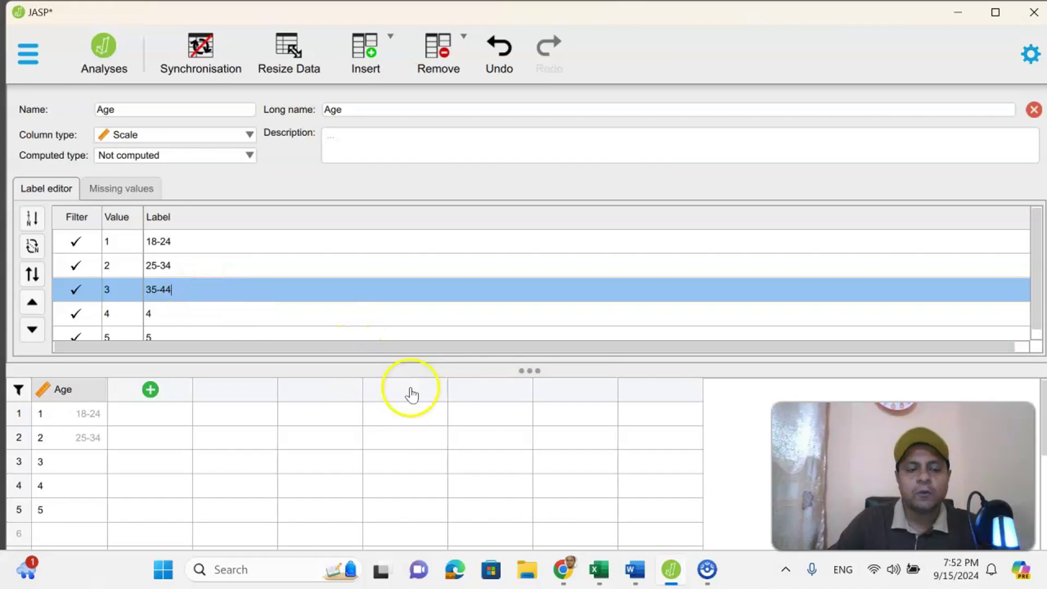
Copy the range 45-54 from the Word questionnaire and make it the label of Age value 4 in JASP
{"action": "left_click", "coordinate": [639, 577]}
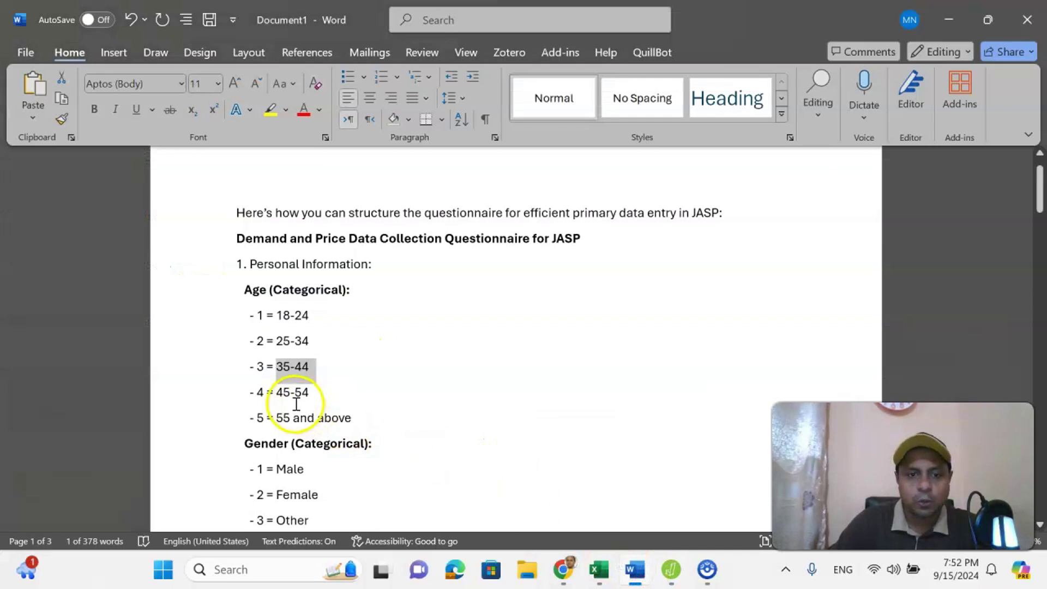
{"action": "left_click_drag", "start_coordinate": [277, 393], "coordinate": [310, 394]}
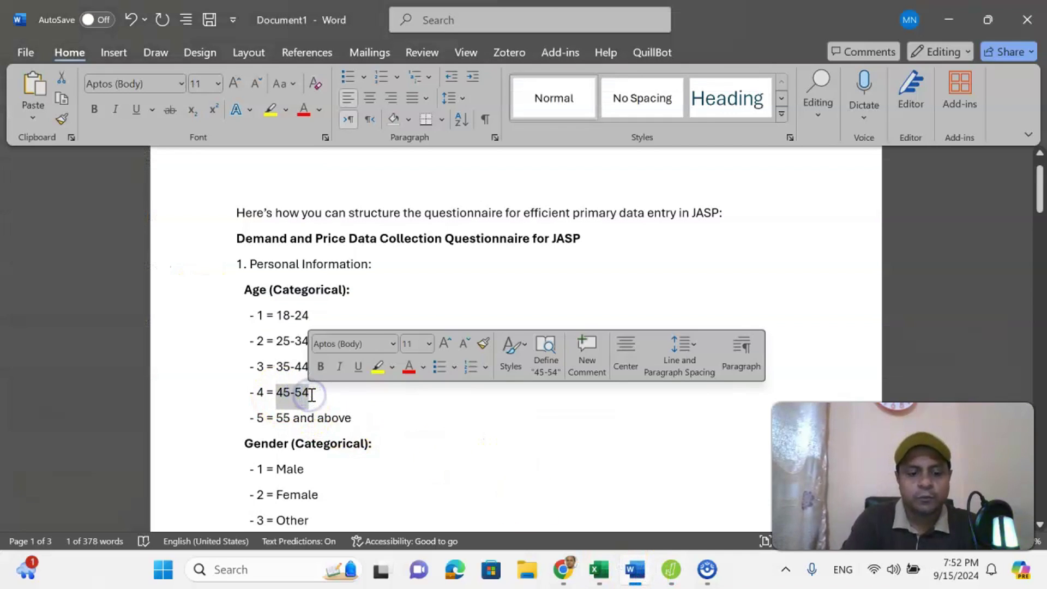
{"action": "left_click", "coordinate": [561, 570]}
{"action": "left_click", "coordinate": [672, 569]}
{"action": "left_click", "coordinate": [187, 313]}
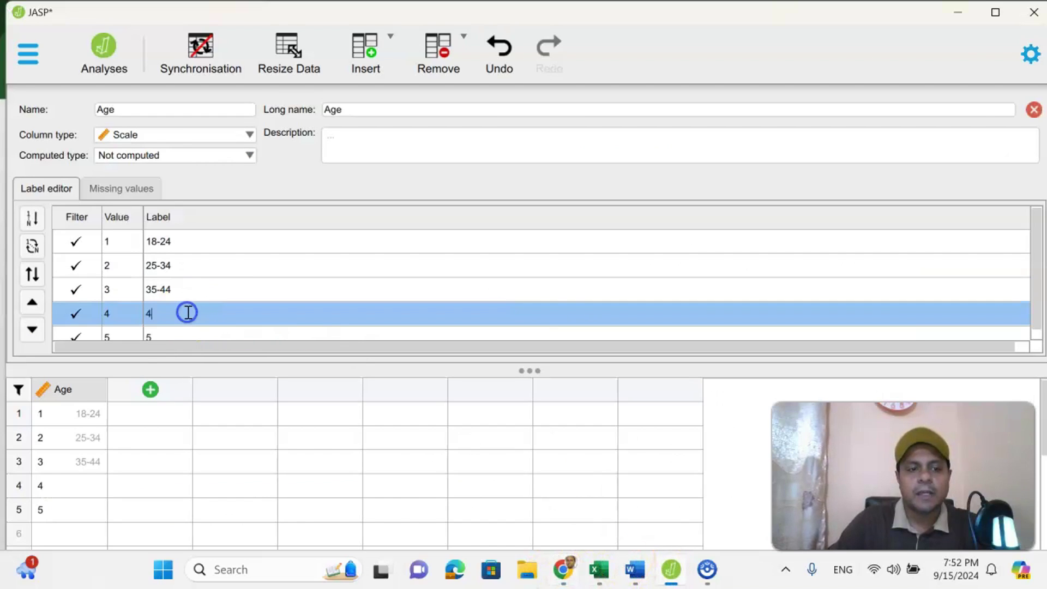
{"action": "key", "text": "ctrl+v"}
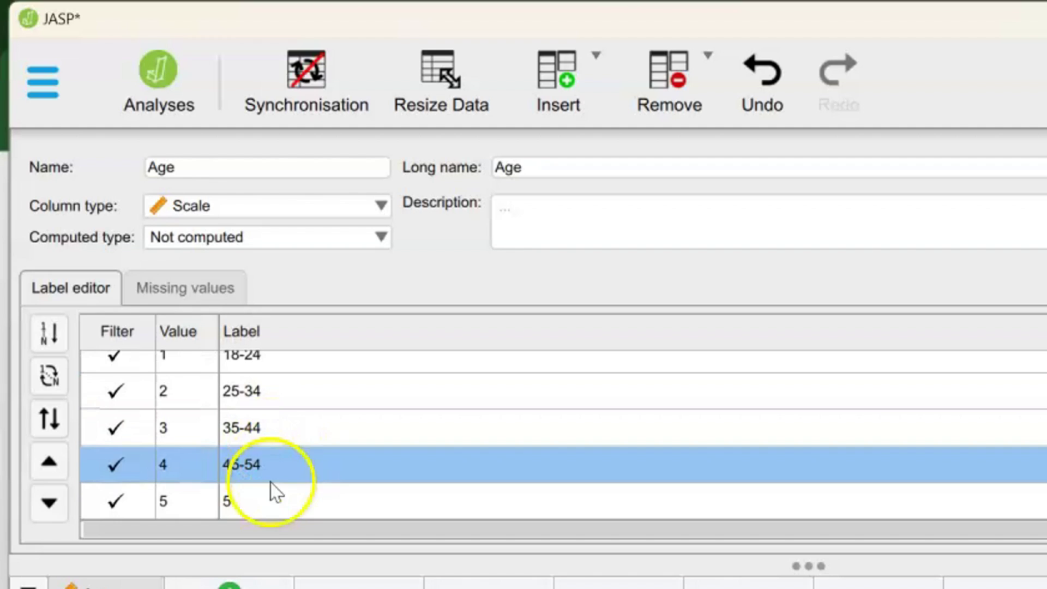
Replace the label of Age value 5 in JASP with "55 and above", copied from the Word questionnaire
{"action": "left_click", "coordinate": [264, 497]}
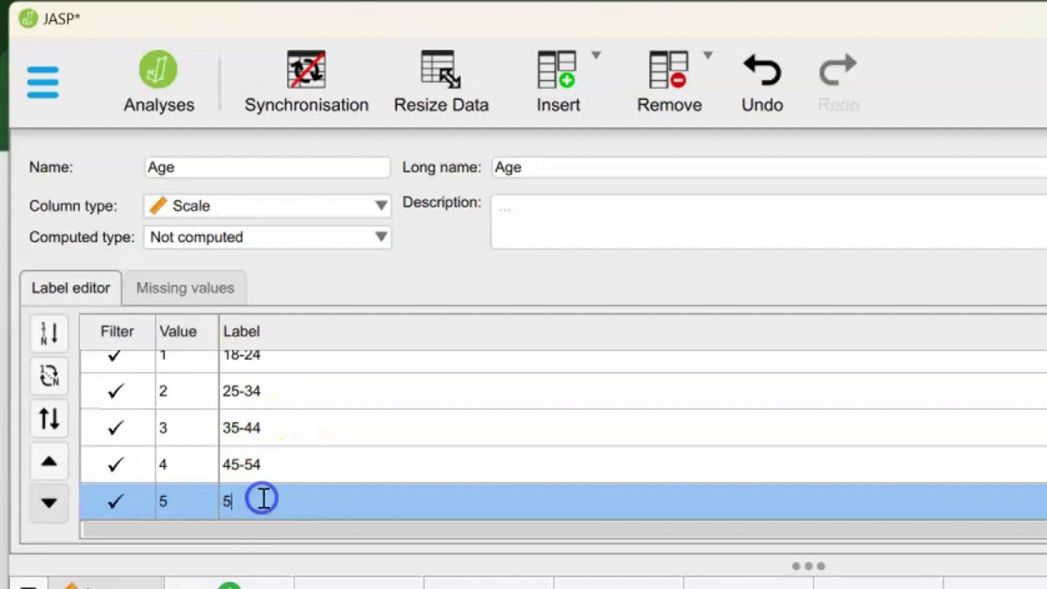
{"action": "key", "text": "BackSpace"}
{"action": "key", "text": "alt+Tab"}
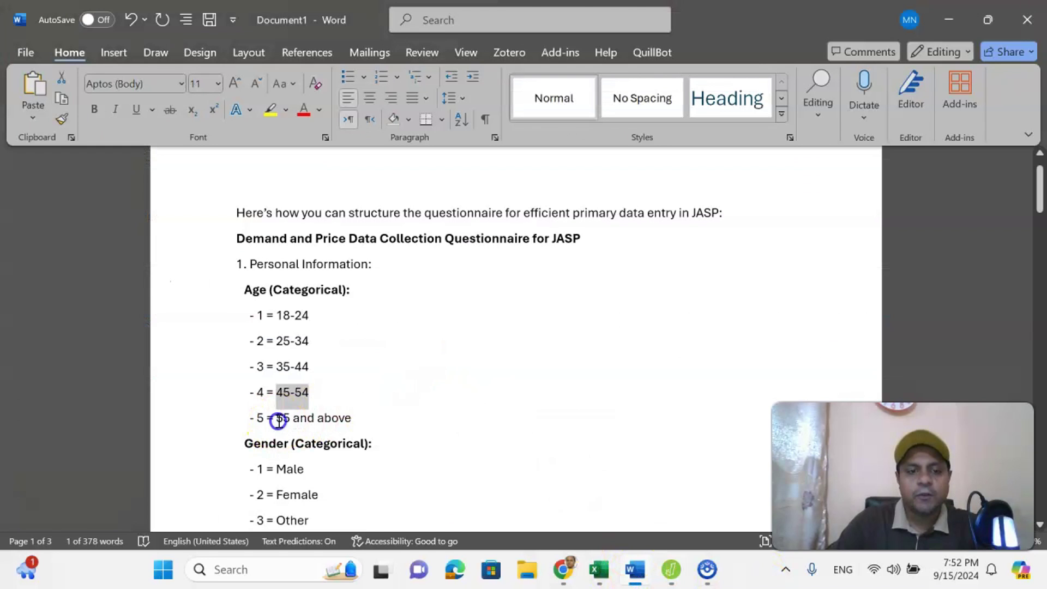
{"action": "left_click_drag", "start_coordinate": [278, 420], "coordinate": [340, 419]}
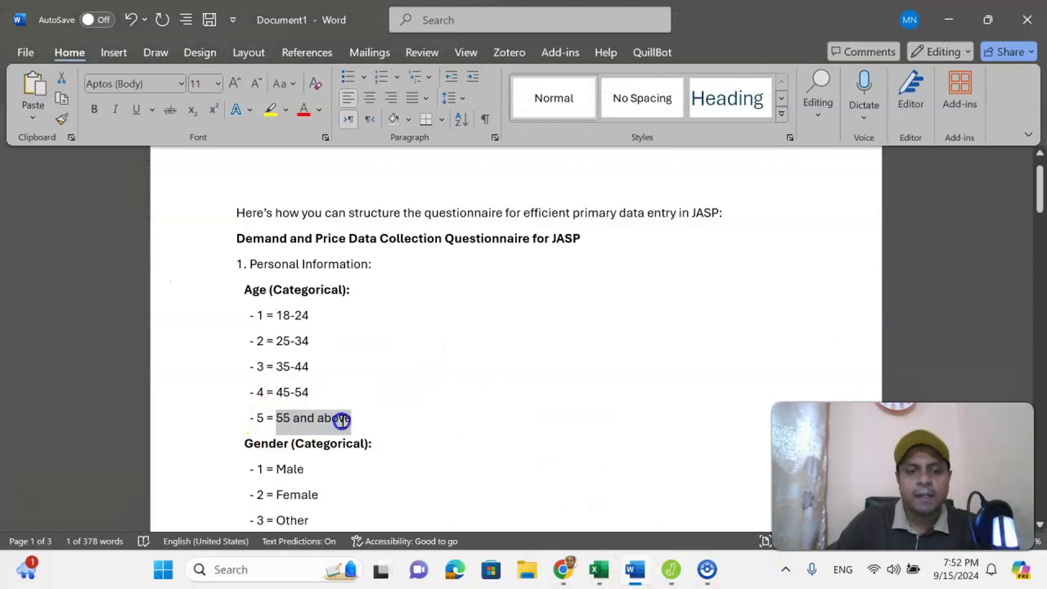
{"action": "right_click", "coordinate": [282, 418]}
{"action": "left_click", "coordinate": [335, 106]}
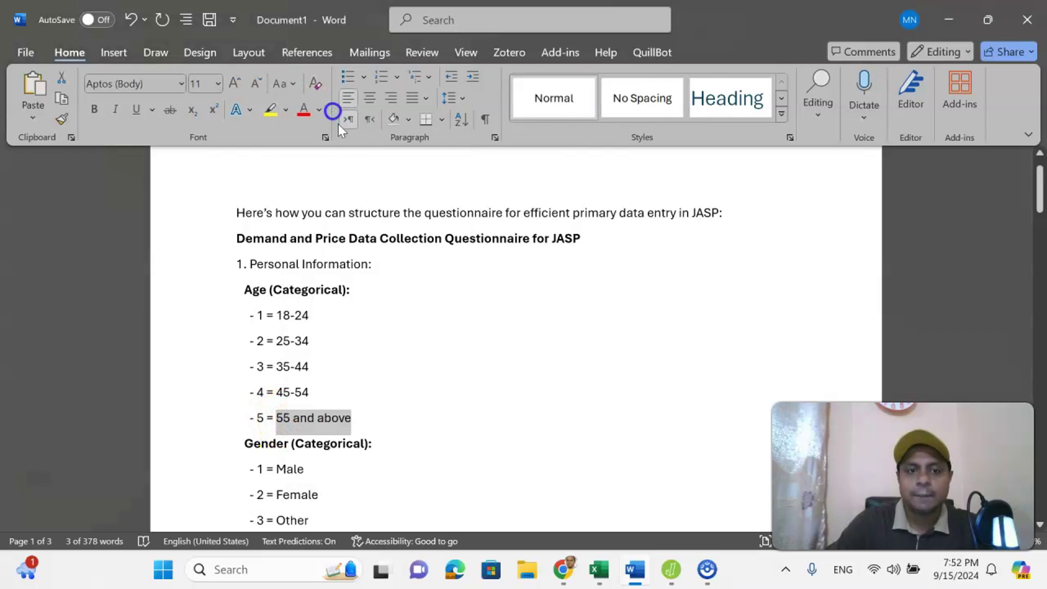
{"action": "mouse_move", "coordinate": [634, 582]}
{"action": "left_click", "coordinate": [670, 581]}
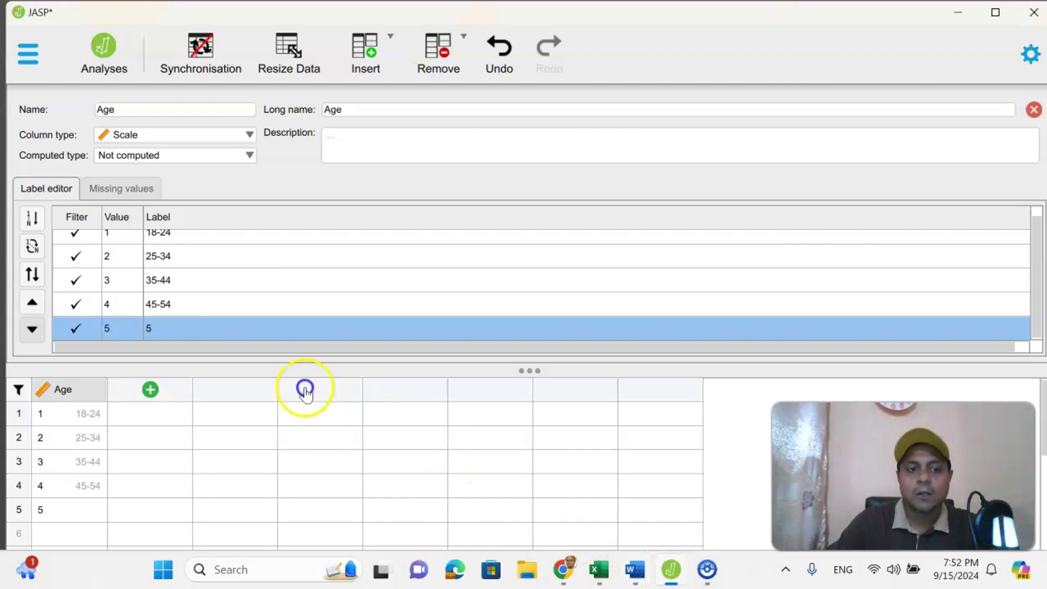
{"action": "double_click", "coordinate": [173, 326]}
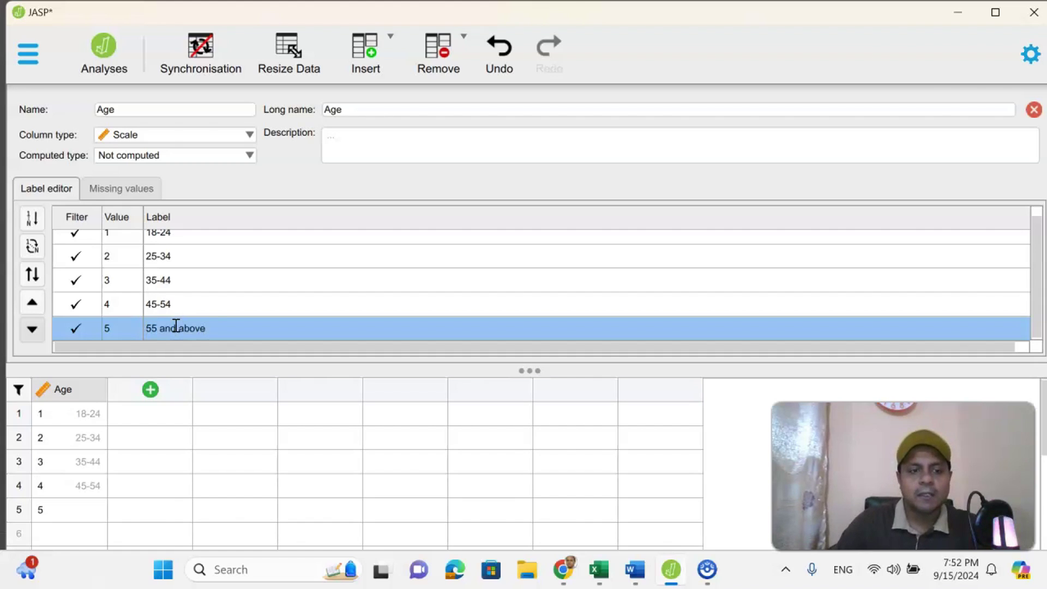
{"action": "left_click", "coordinate": [193, 328]}
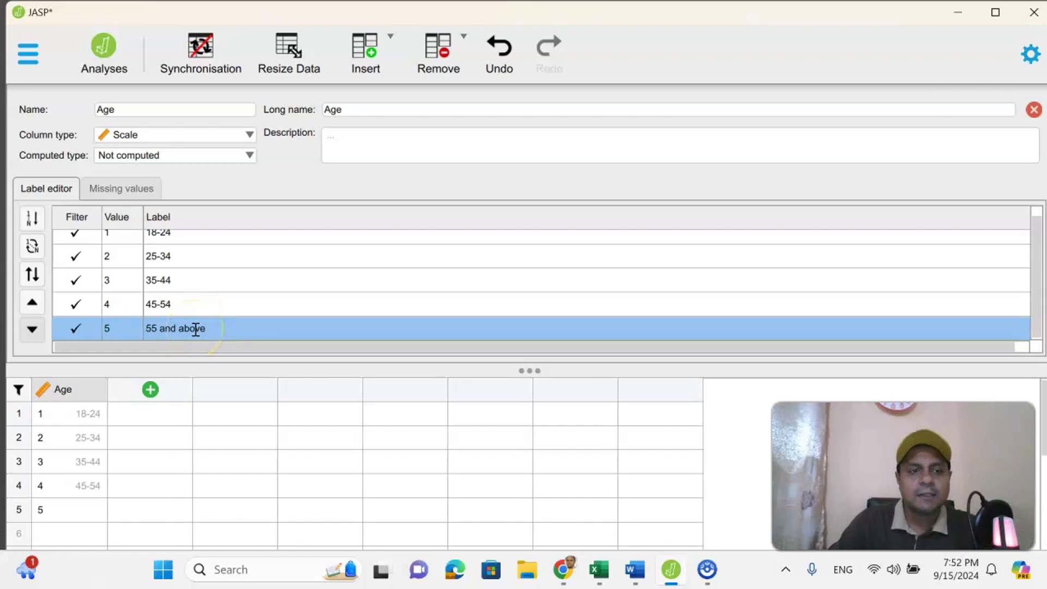
{"action": "left_click", "coordinate": [140, 418]}
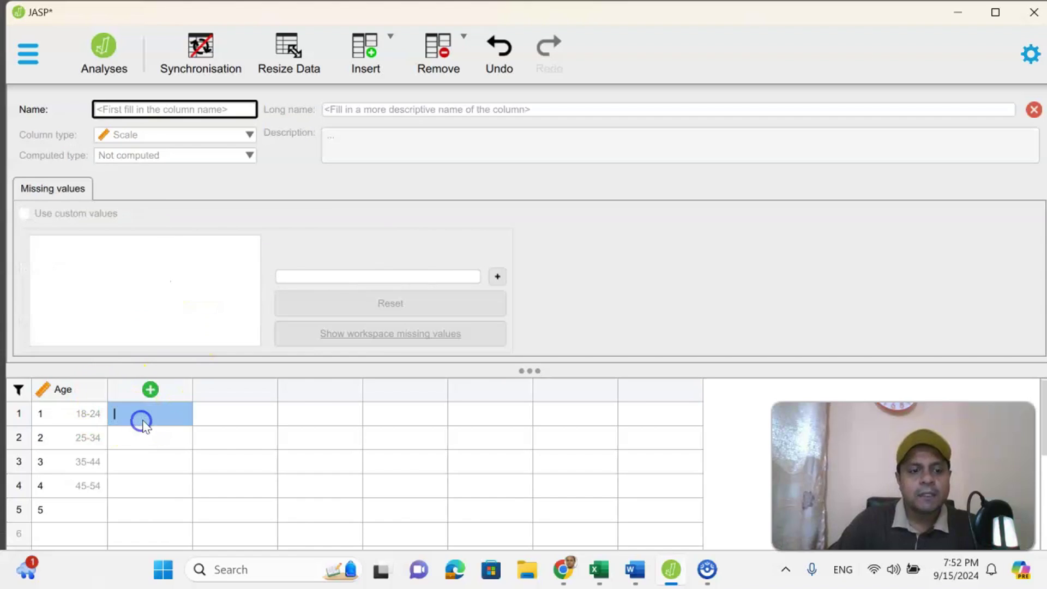
{"action": "scroll", "coordinate": [113, 418], "scroll_direction": "down", "scroll_amount": 1}
{"action": "scroll", "coordinate": [74, 428], "scroll_direction": "up", "scroll_amount": 1}
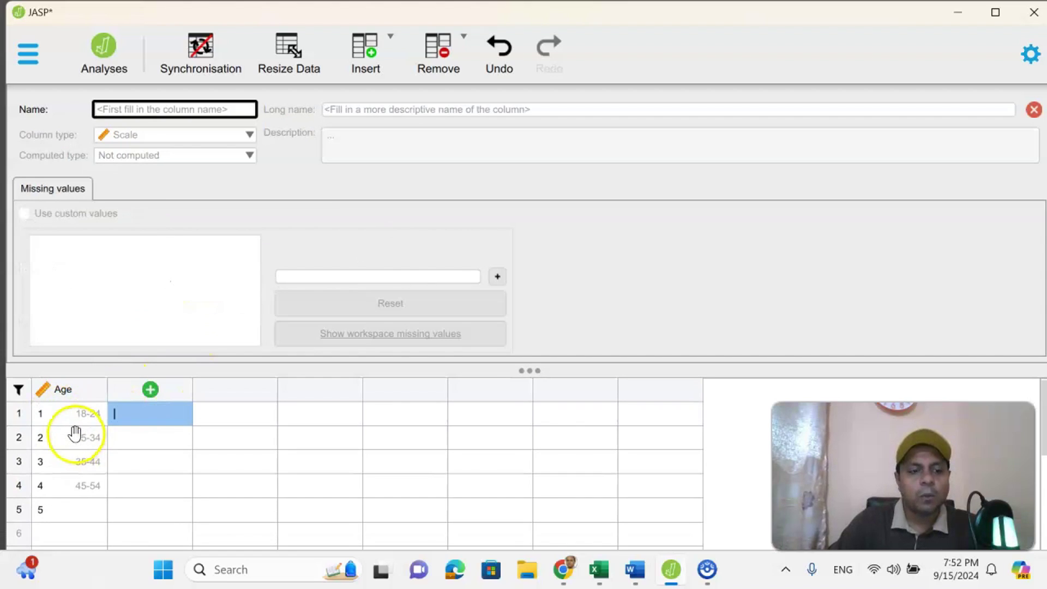
{"action": "scroll", "coordinate": [79, 463], "scroll_direction": "down", "scroll_amount": 1}
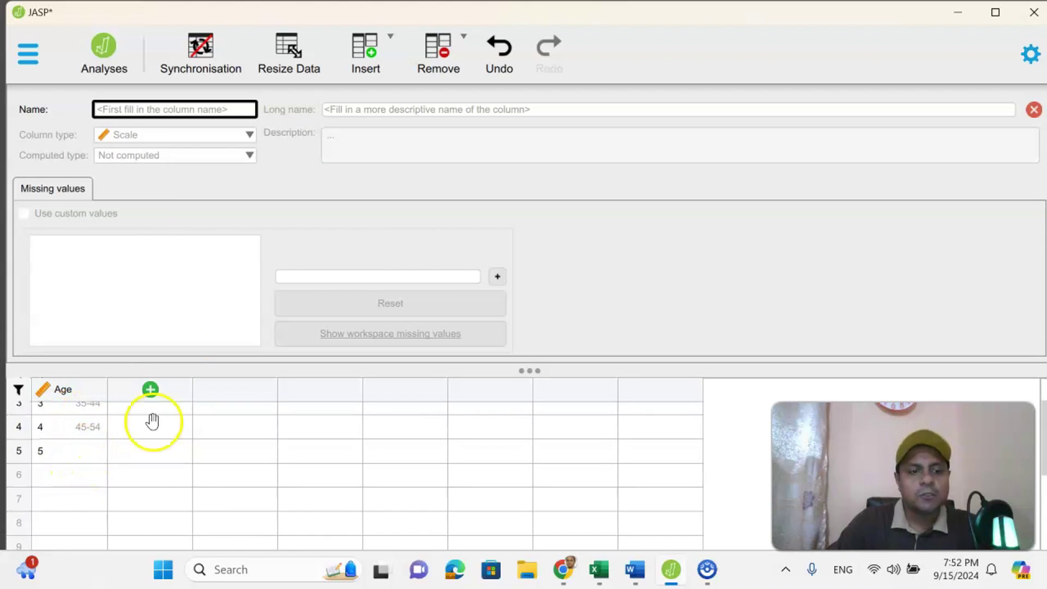
{"action": "scroll", "coordinate": [88, 431], "scroll_direction": "up", "scroll_amount": 1}
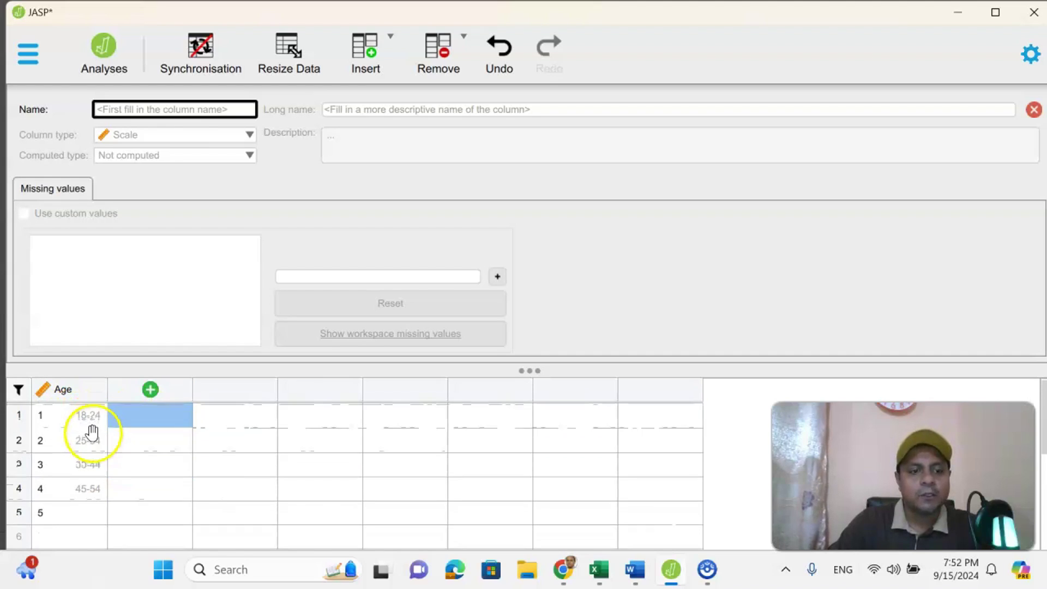
{"action": "scroll", "coordinate": [94, 469], "scroll_direction": "down", "scroll_amount": 1}
Label Age value 5 as "55 and above" again in the label editor, and close the column editor
{"action": "left_click", "coordinate": [92, 459]}
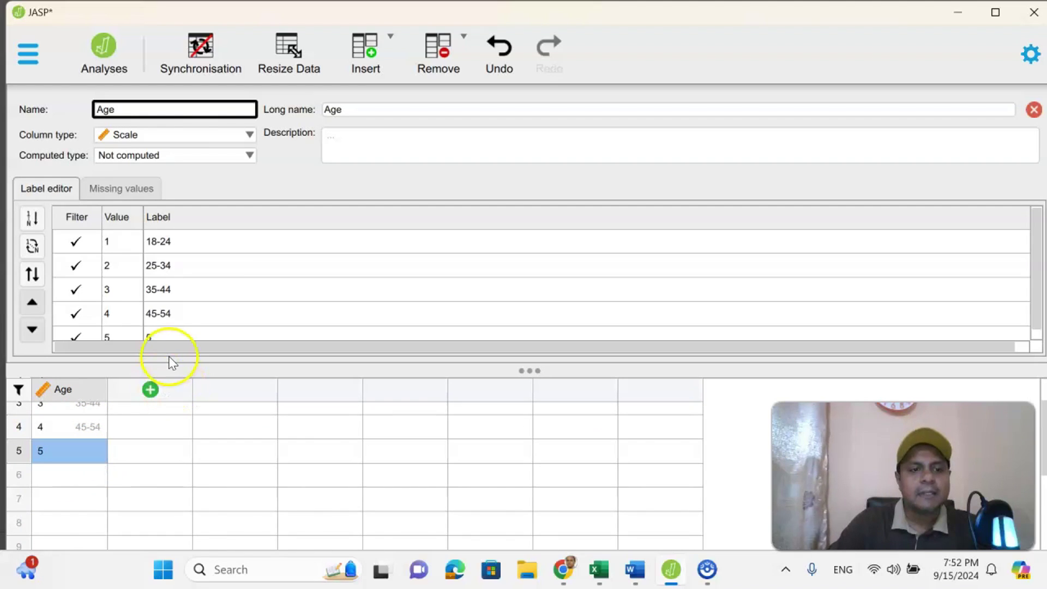
{"action": "left_click", "coordinate": [166, 334]}
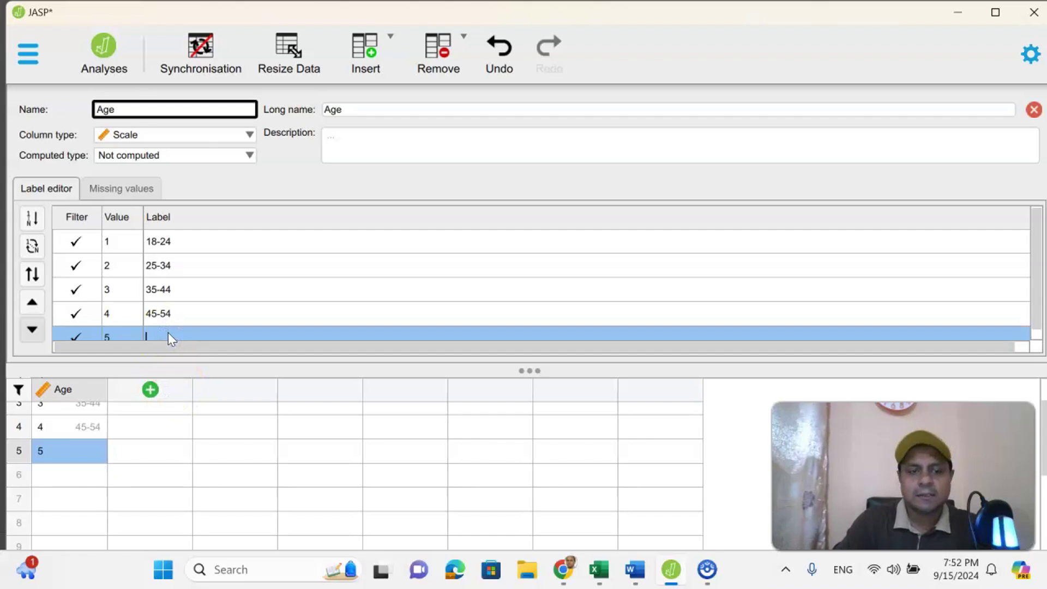
{"action": "key", "text": "ctrl+v"}
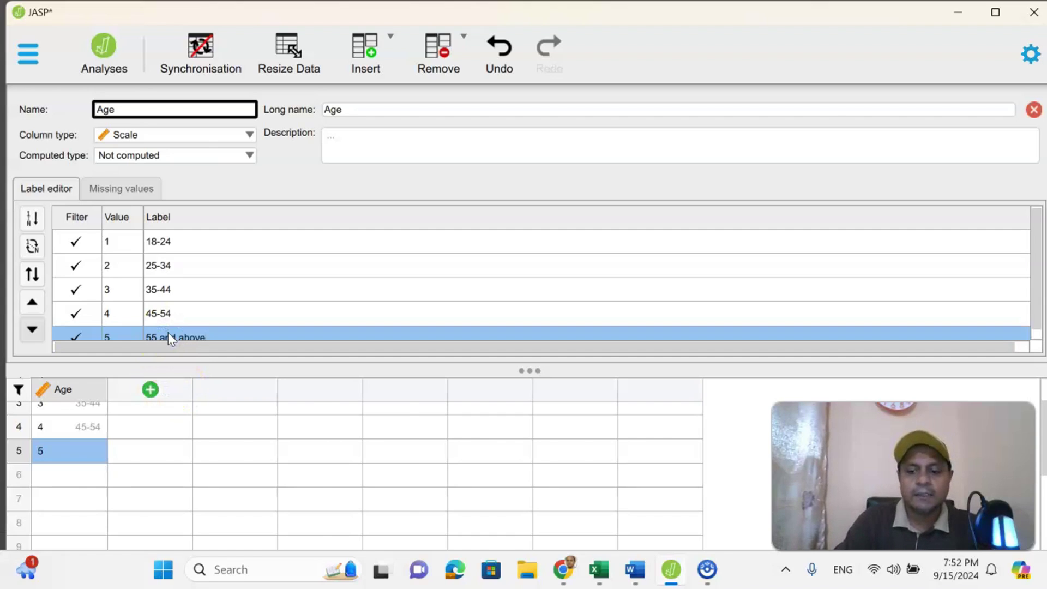
{"action": "key", "text": "Return"}
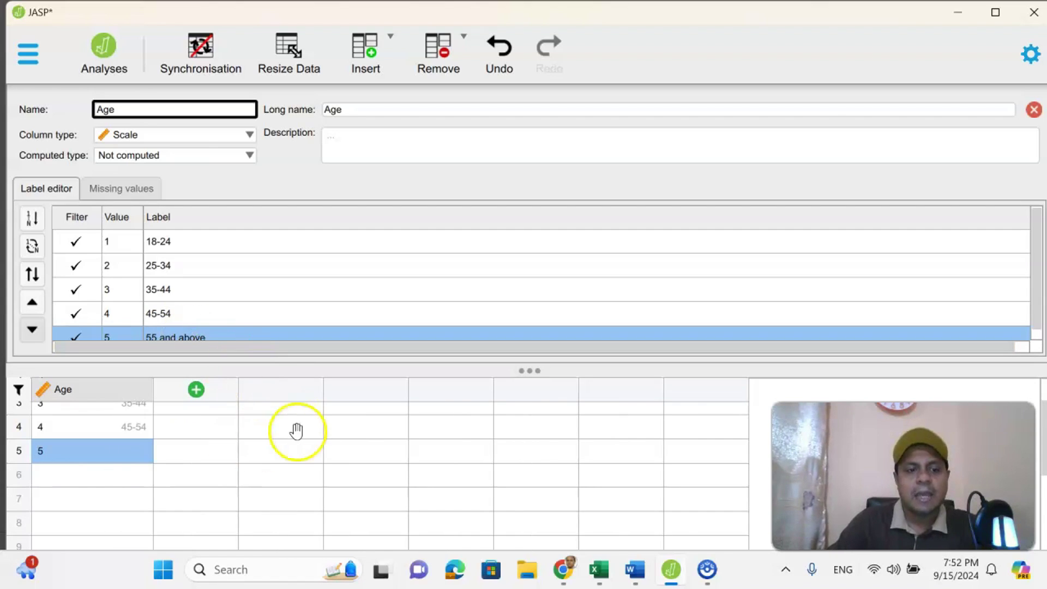
{"action": "scroll", "coordinate": [257, 302], "scroll_direction": "down", "scroll_amount": 1}
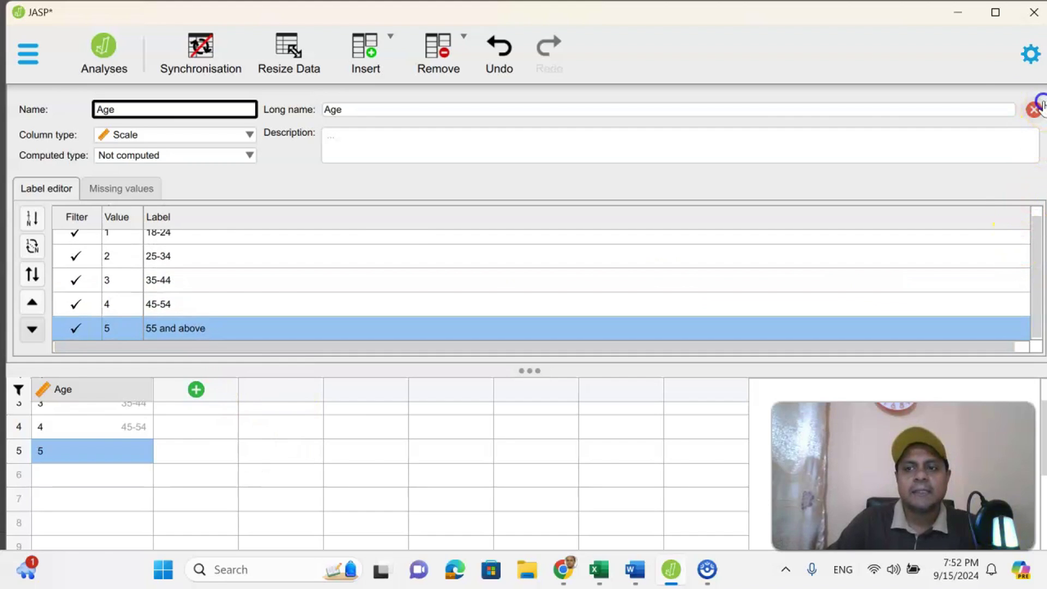
{"action": "left_click", "coordinate": [1035, 110]}
{"action": "scroll", "coordinate": [222, 274], "scroll_direction": "up", "scroll_amount": 2}
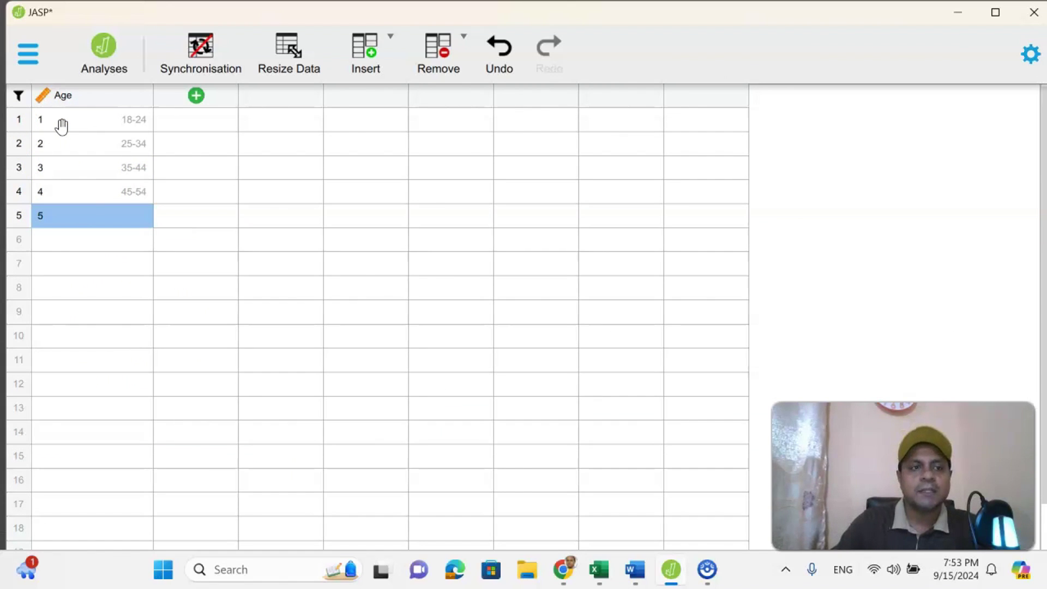
Change the Age entry in row 5 to 4
{"action": "left_click", "coordinate": [47, 125]}
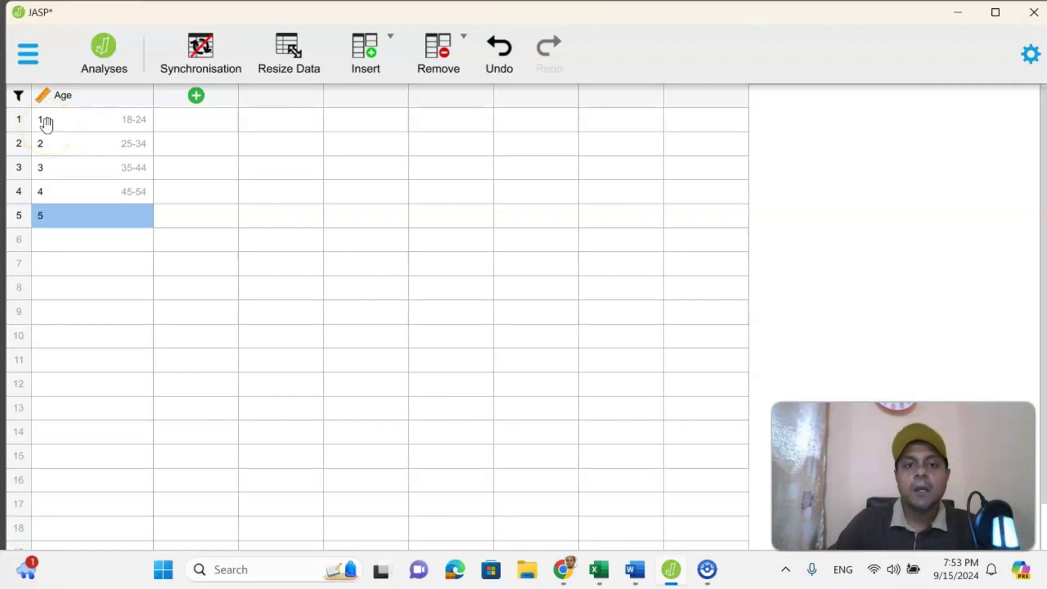
{"action": "left_click", "coordinate": [119, 131]}
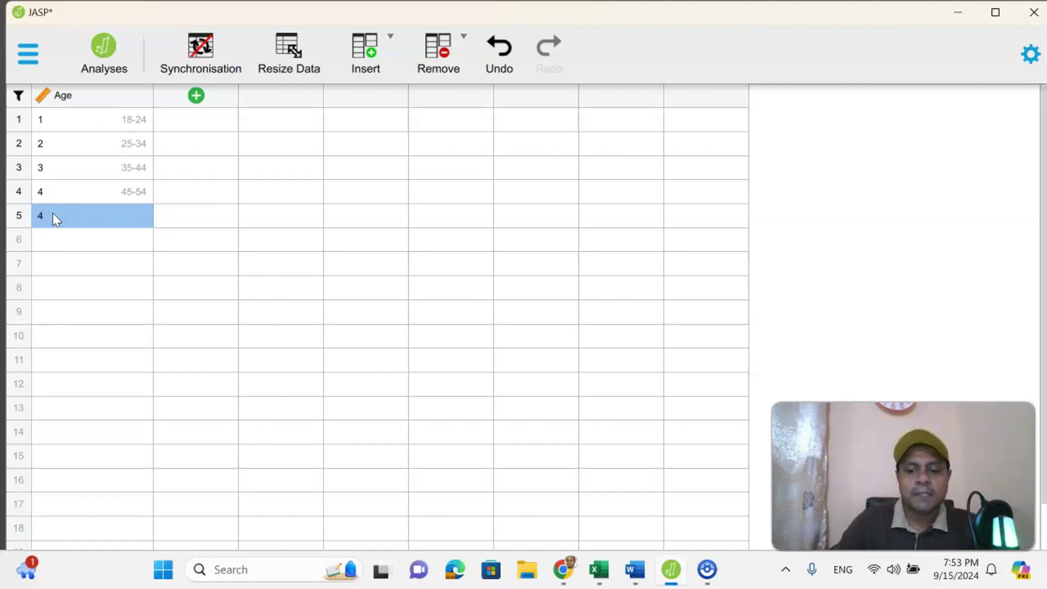
{"action": "key", "text": "Return"}
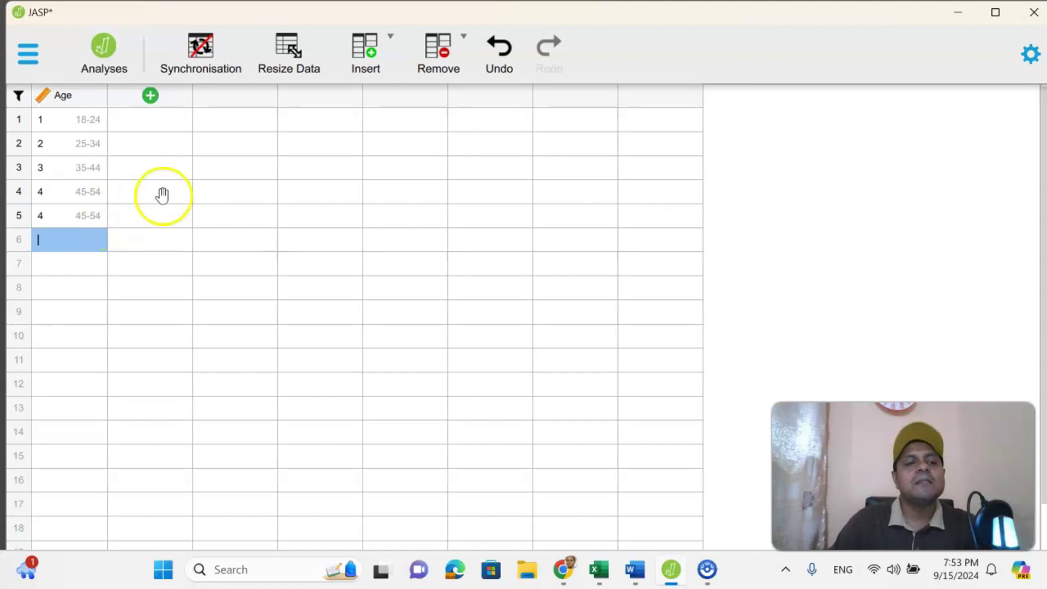
Add a new column named Demand after Age and close the column editor
{"action": "left_click", "coordinate": [150, 97]}
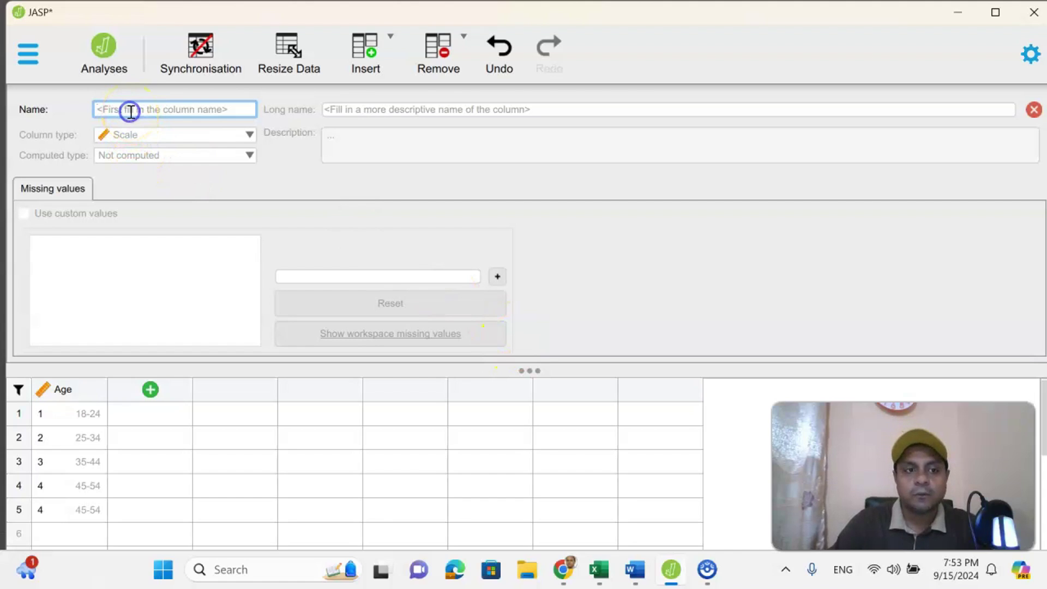
{"action": "type", "text": "Dem"}
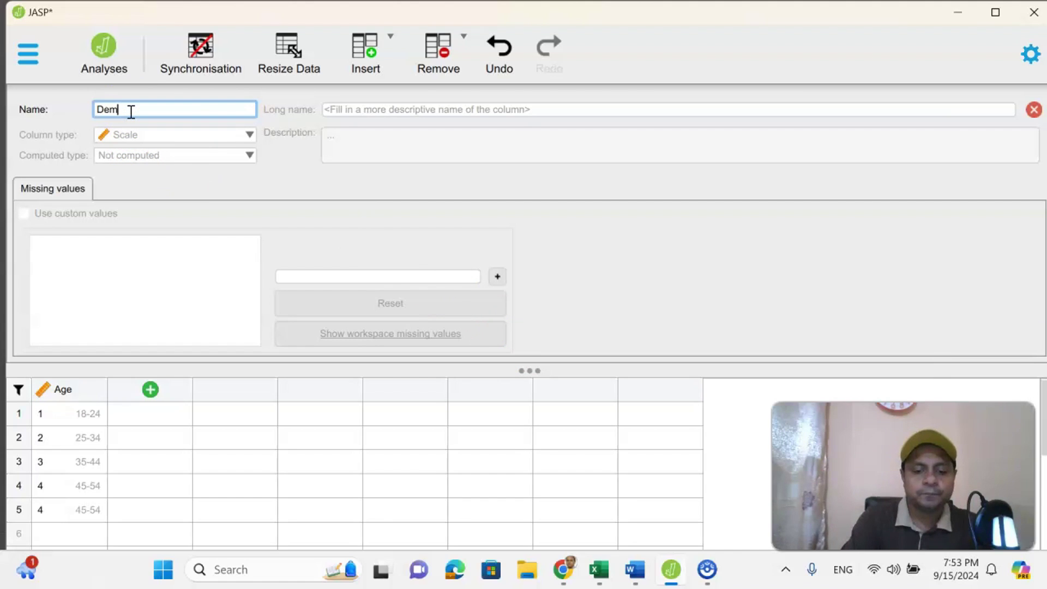
{"action": "type", "text": "and"}
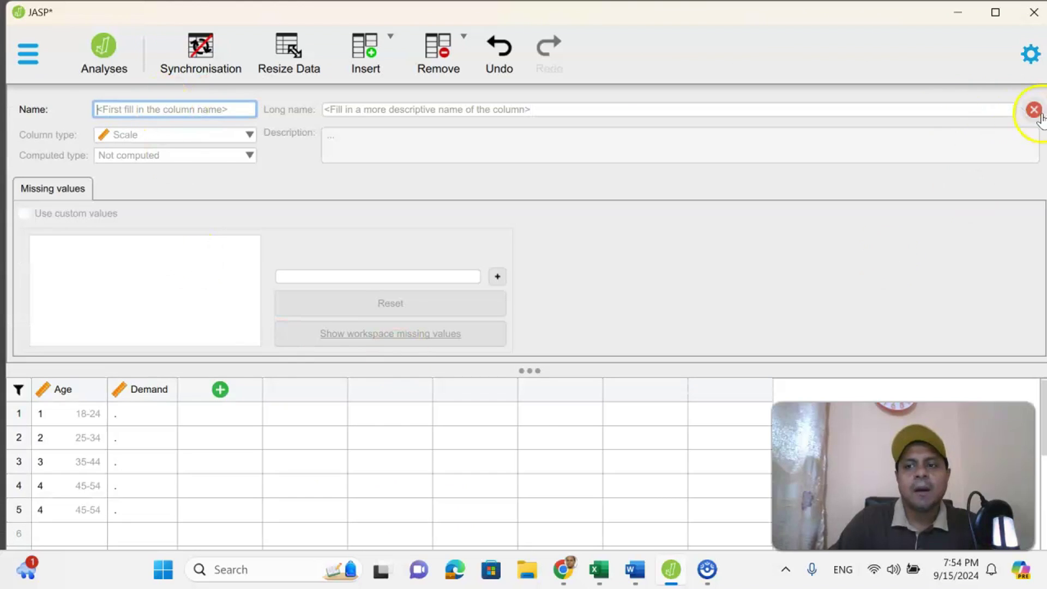
{"action": "left_click", "coordinate": [1033, 110]}
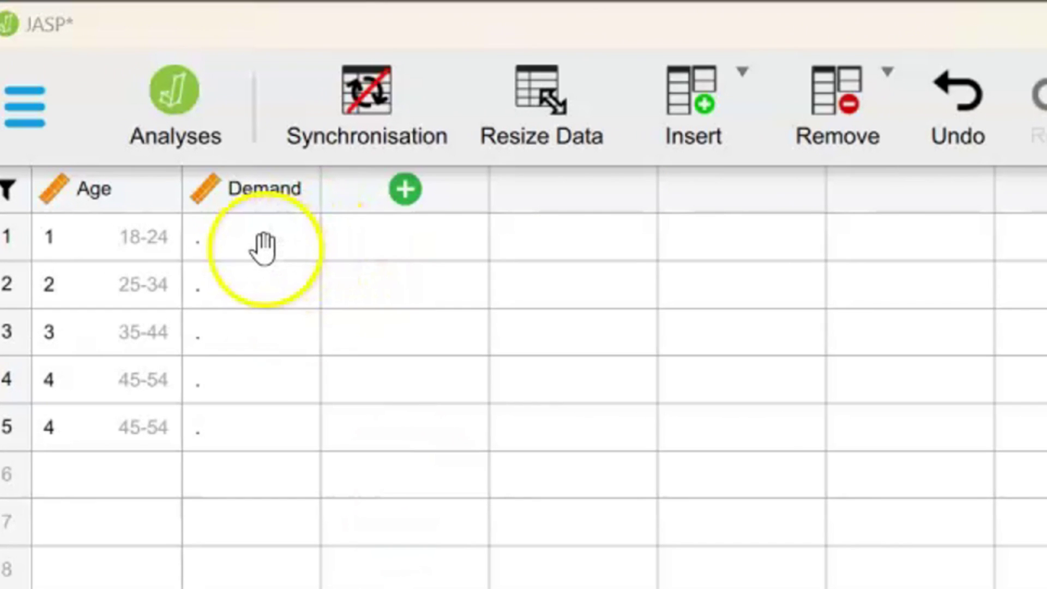
Enter the Demand values 20, 30, 40, 56 and 60 in rows 1 to 5
{"action": "double_click", "coordinate": [149, 125]}
{"action": "type", "text": "20"}
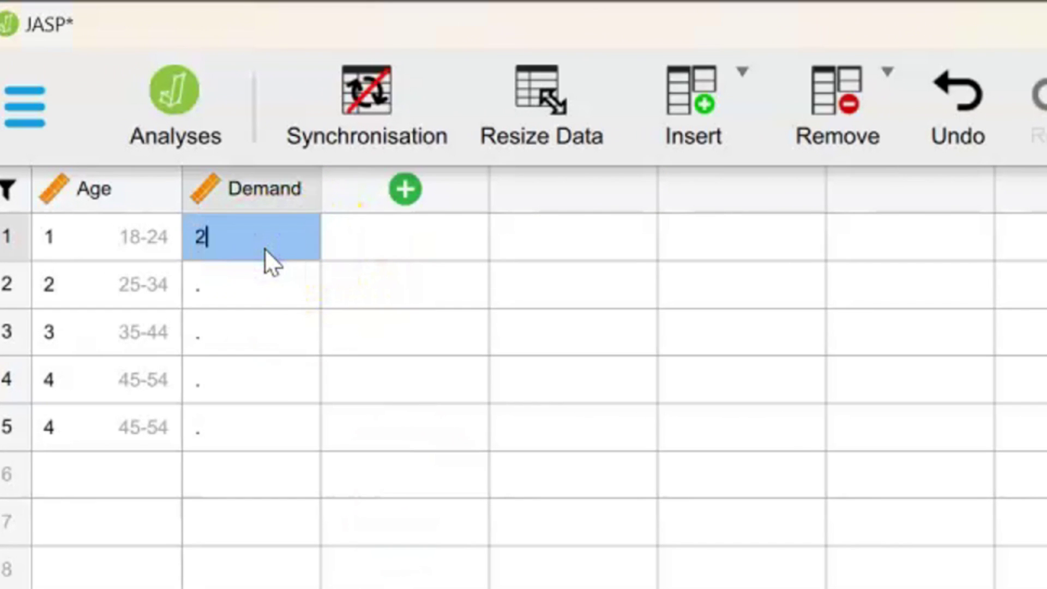
{"action": "double_click", "coordinate": [264, 294]}
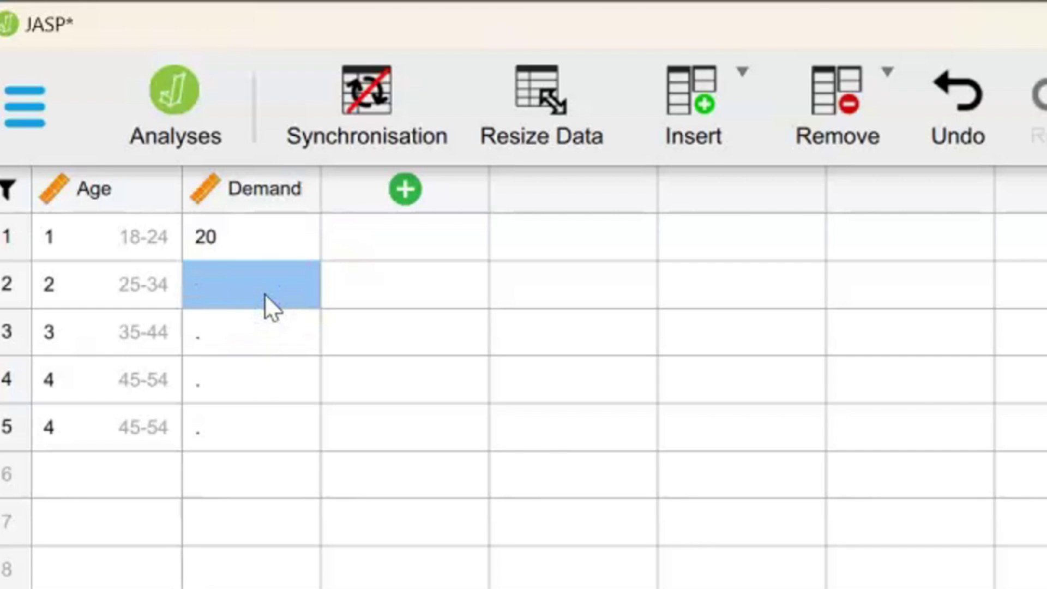
{"action": "type", "text": "30"}
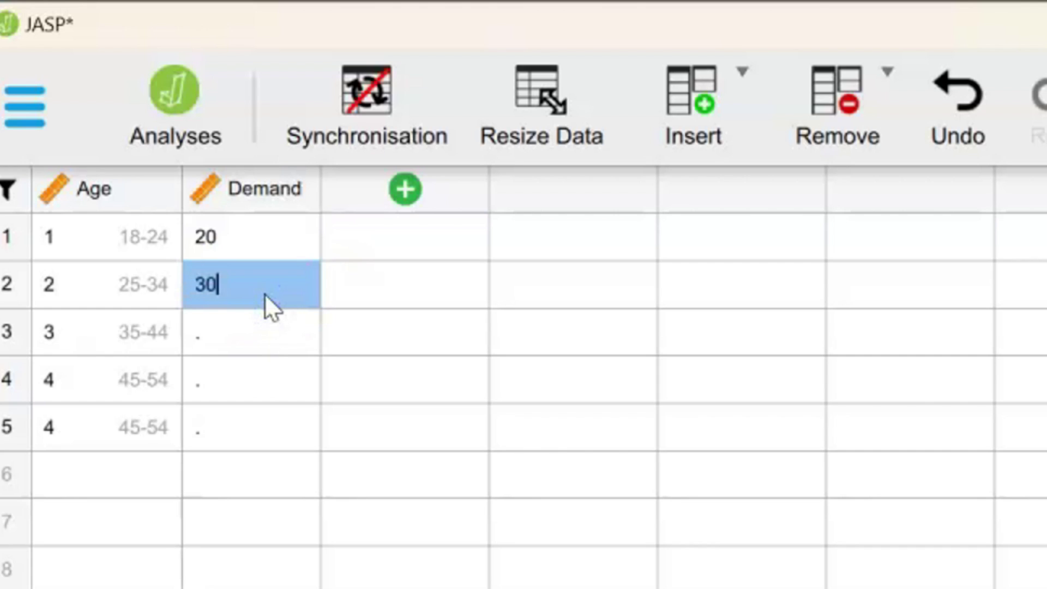
{"action": "double_click", "coordinate": [247, 331]}
{"action": "type", "text": "0"}
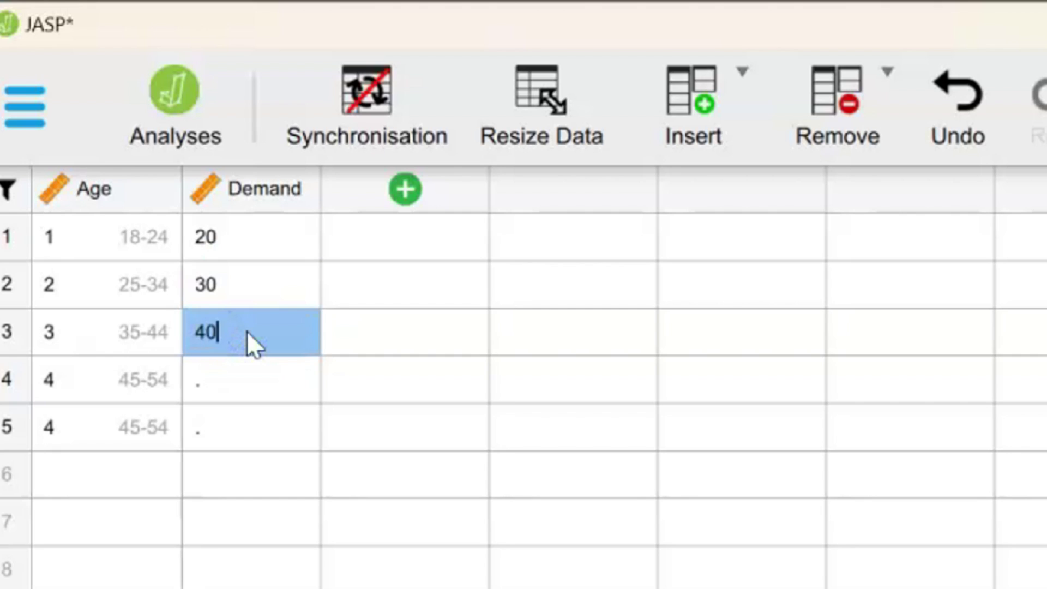
{"action": "double_click", "coordinate": [278, 389]}
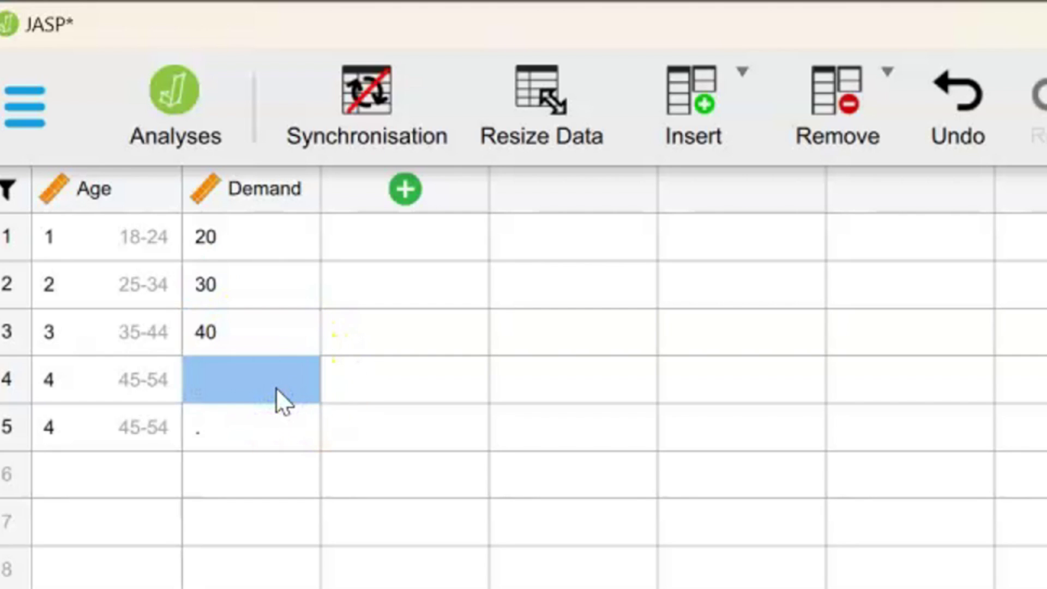
{"action": "type", "text": "56"}
{"action": "left_click", "coordinate": [187, 420]}
{"action": "double_click", "coordinate": [231, 436]}
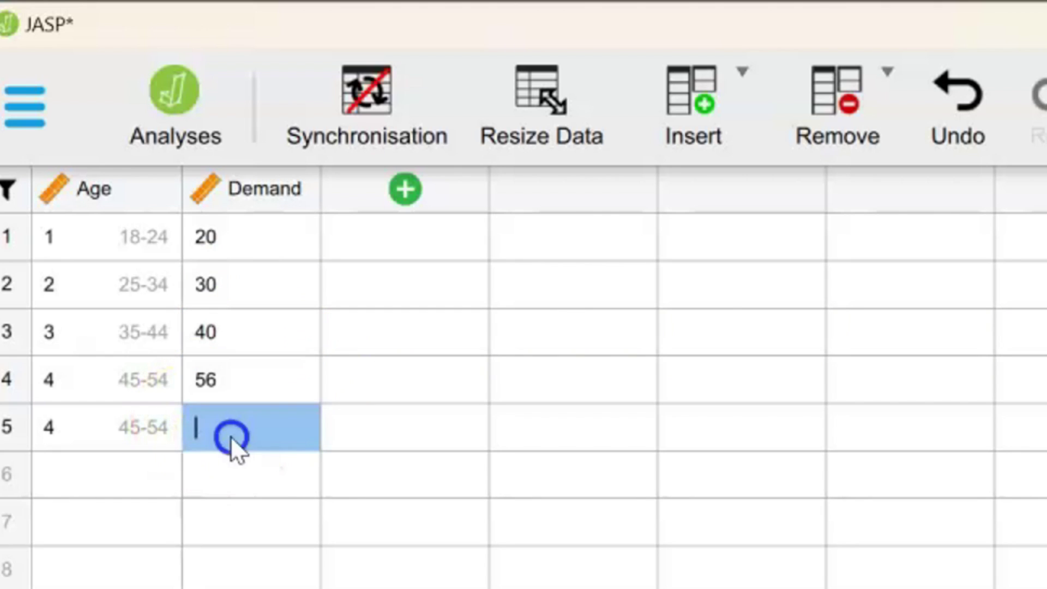
{"action": "type", "text": "60"}
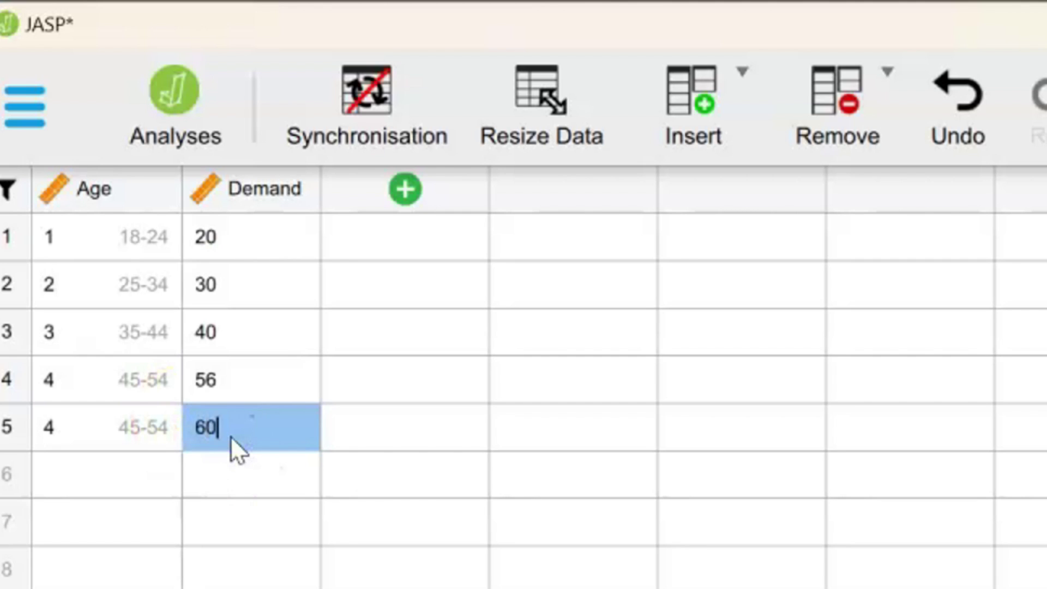
{"action": "double_click", "coordinate": [464, 515]}
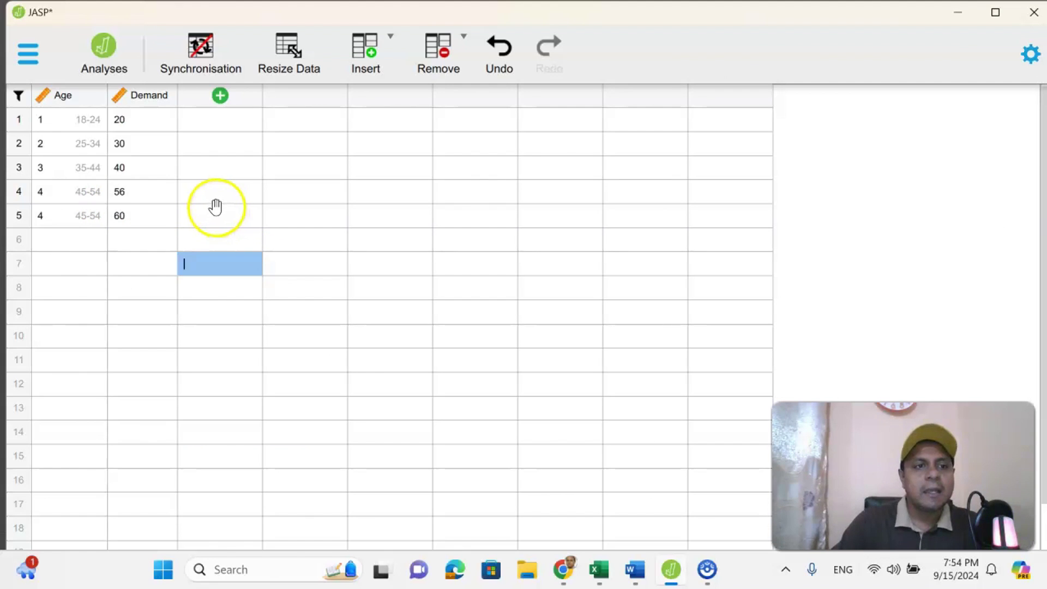
Change the measurement type of the Age column to Nominal
{"action": "left_click", "coordinate": [45, 97]}
{"action": "left_click", "coordinate": [58, 151]}
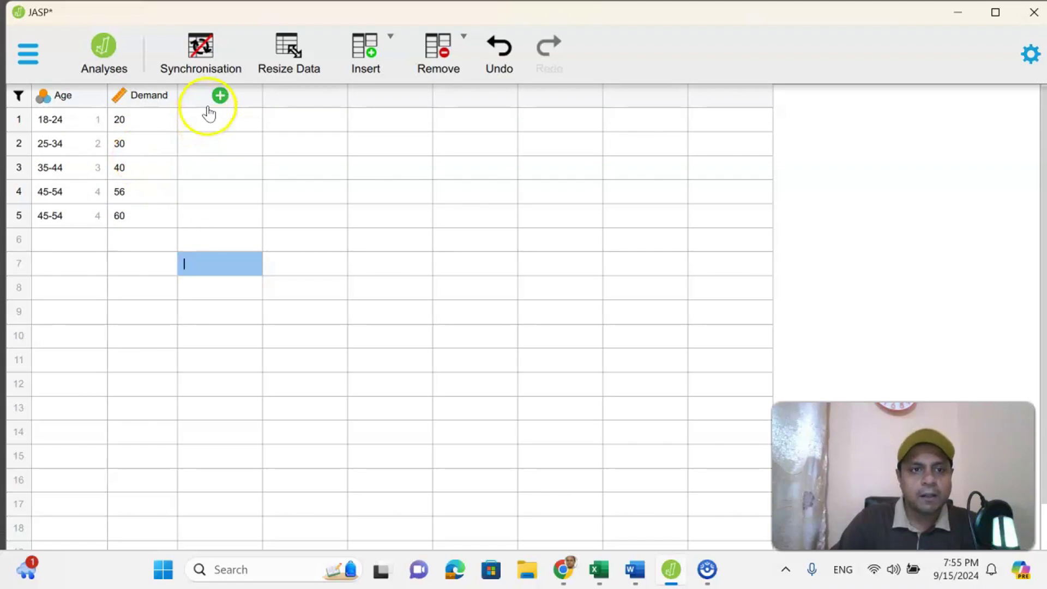
Add a new column named Price after Demand and close the column editor
{"action": "left_click", "coordinate": [220, 95]}
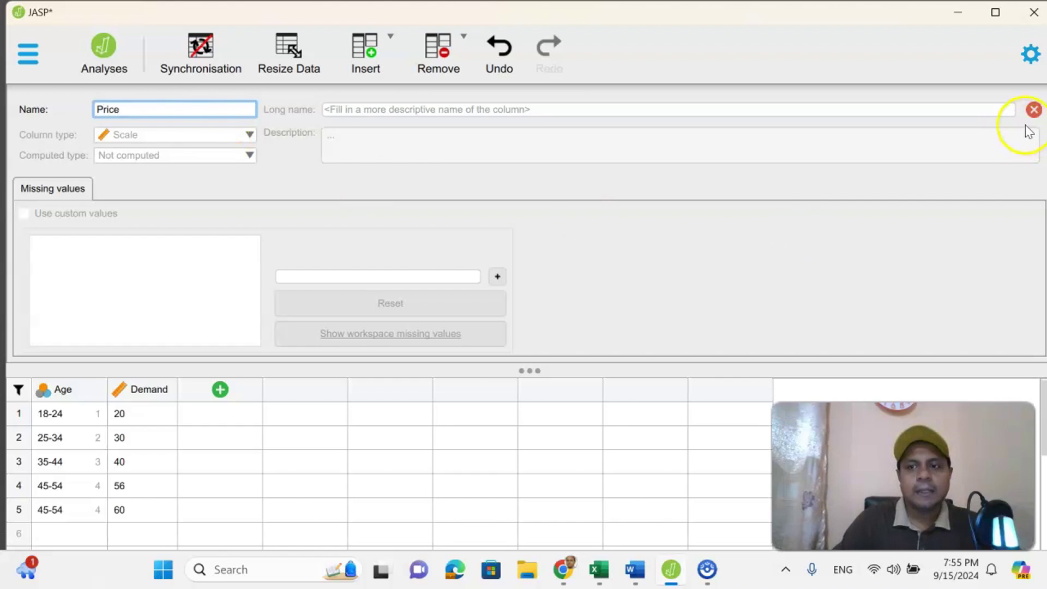
{"action": "left_click", "coordinate": [1033, 109]}
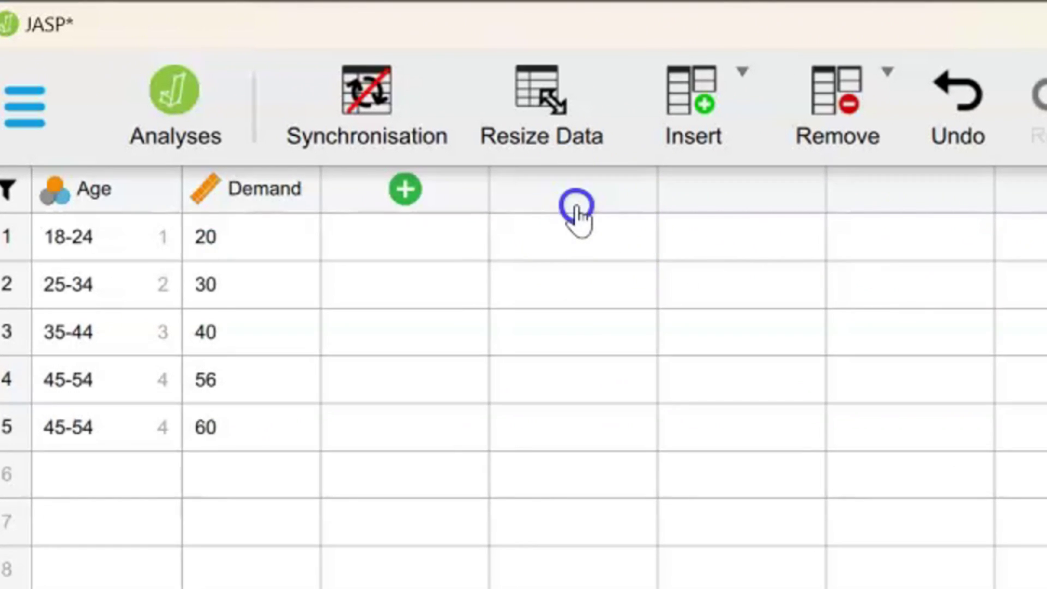
{"action": "left_click", "coordinate": [576, 209]}
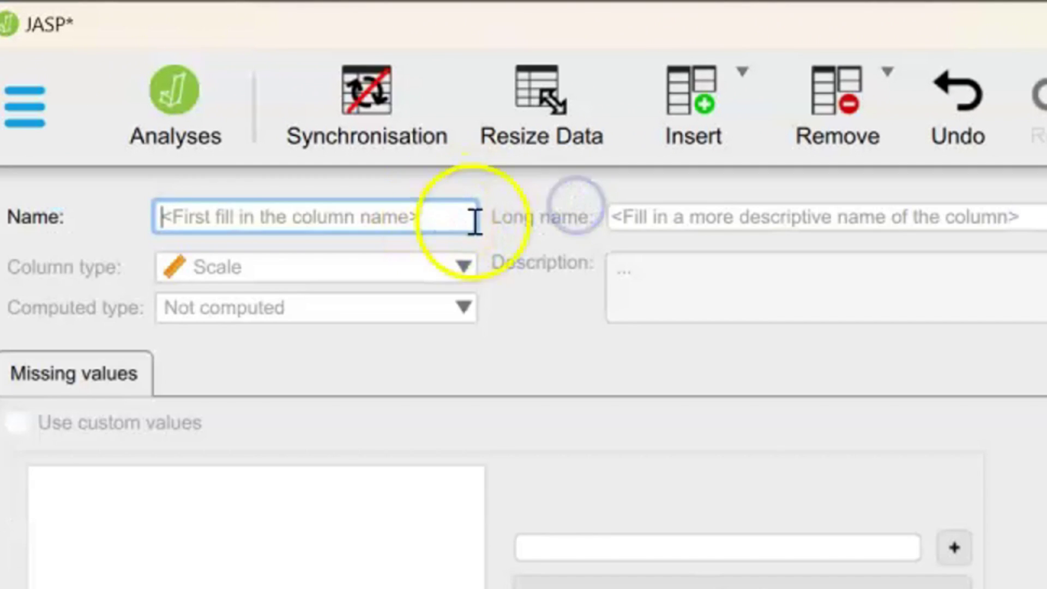
{"action": "type", "text": "Price"}
{"action": "left_click", "coordinate": [1039, 208]}
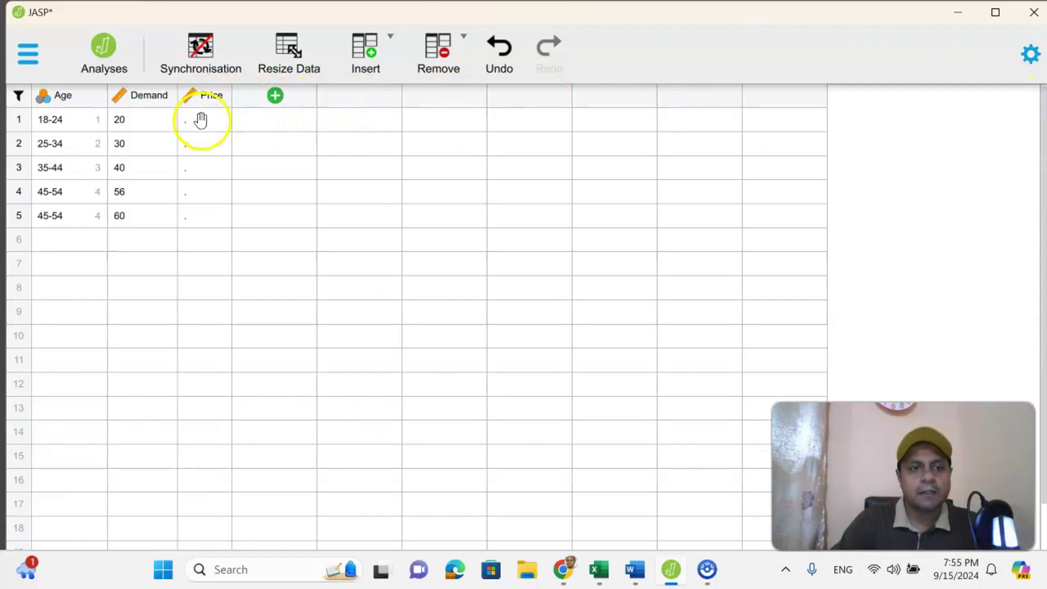
Enter the Price values 10, 8, 7, 5 and 3 in rows 1 to 5
{"action": "double_click", "coordinate": [371, 248]}
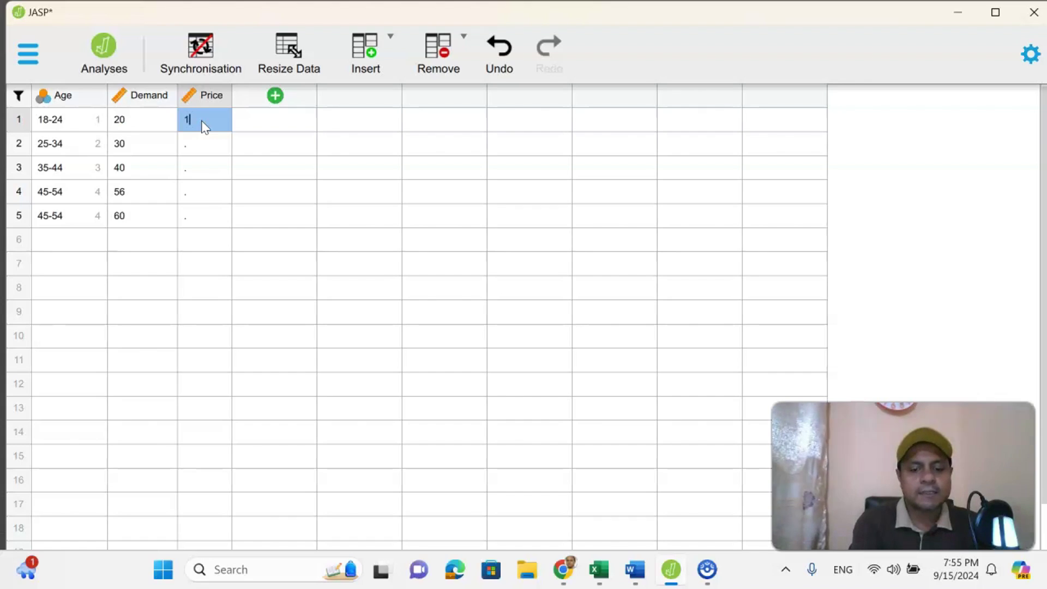
{"action": "left_click", "coordinate": [200, 146]}
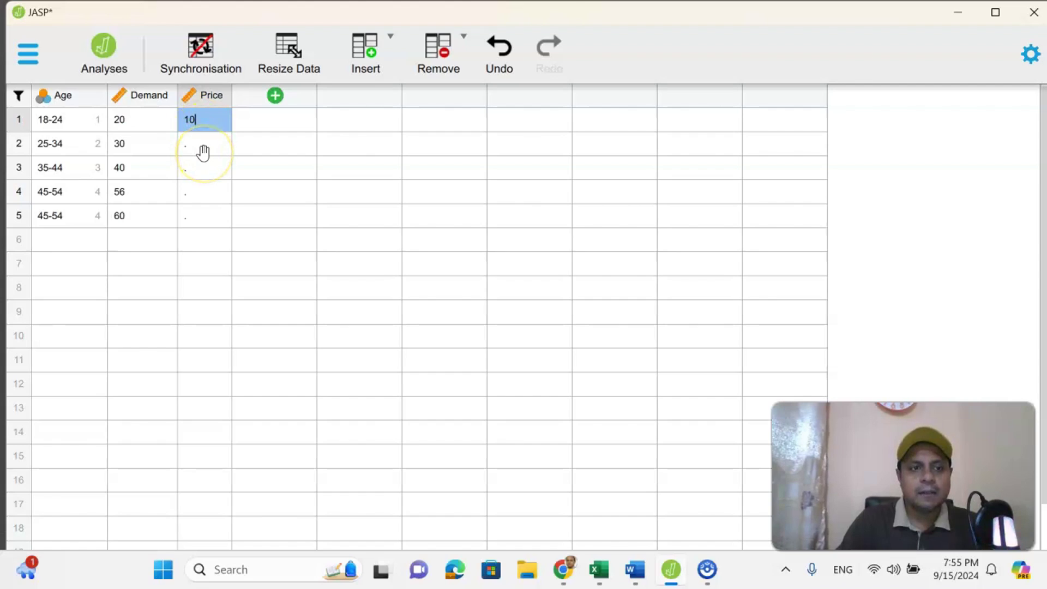
{"action": "double_click", "coordinate": [205, 155]}
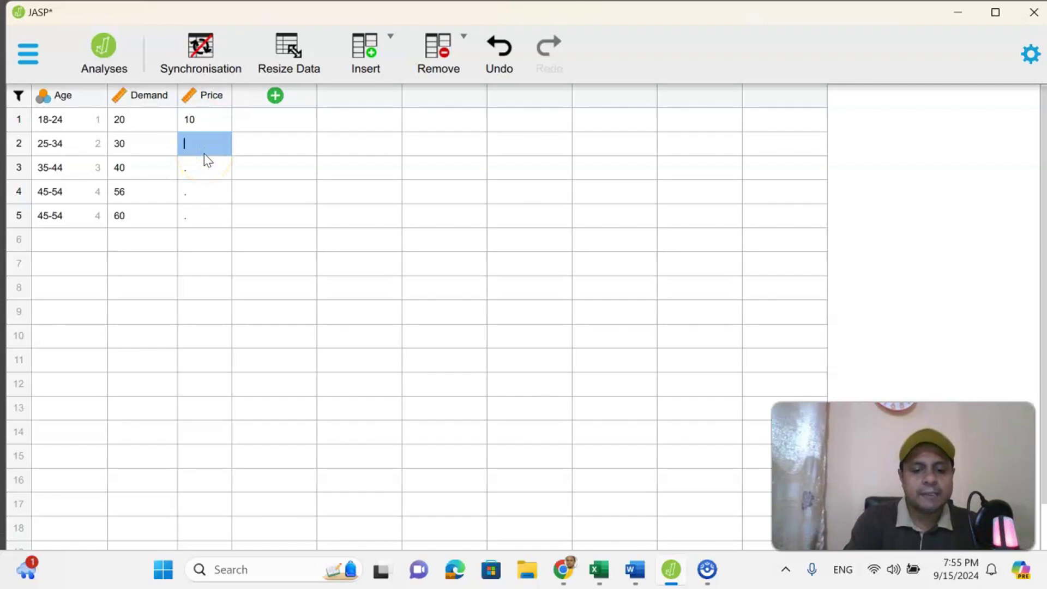
{"action": "type", "text": "8"}
{"action": "double_click", "coordinate": [215, 175]}
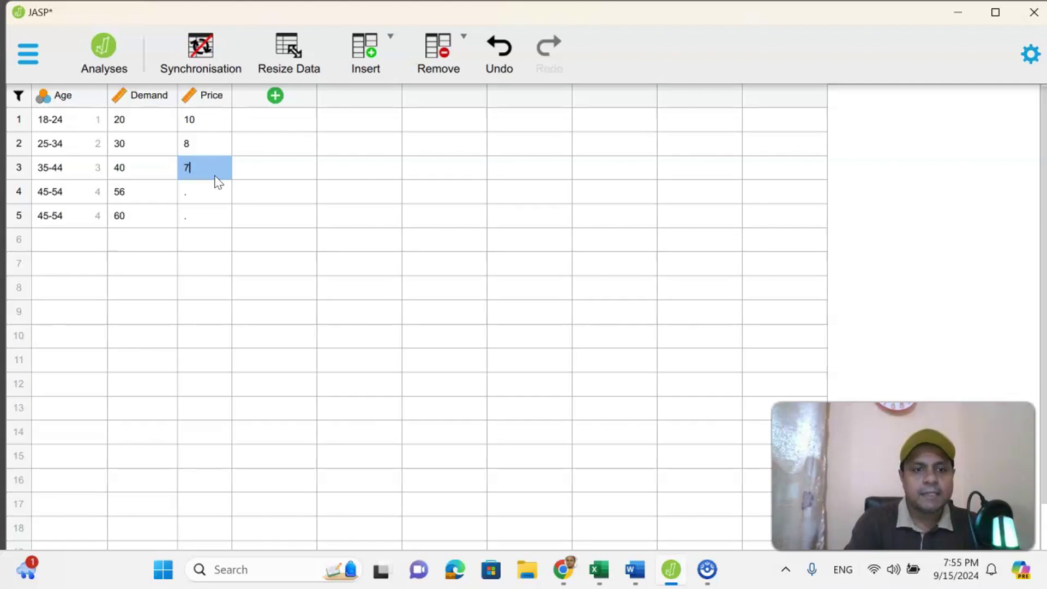
{"action": "left_click", "coordinate": [204, 200]}
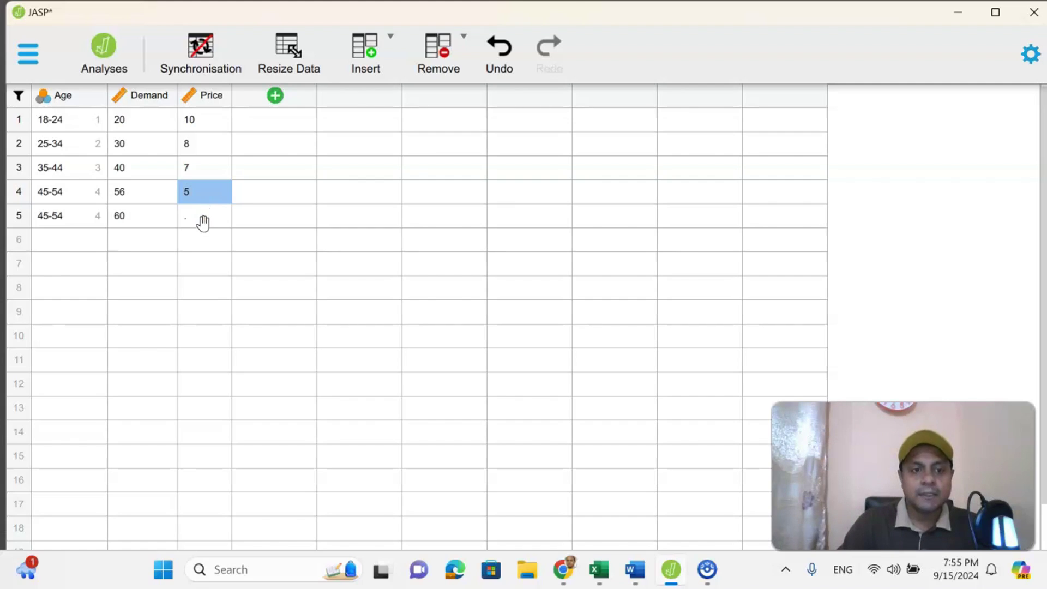
{"action": "left_click", "coordinate": [204, 223]}
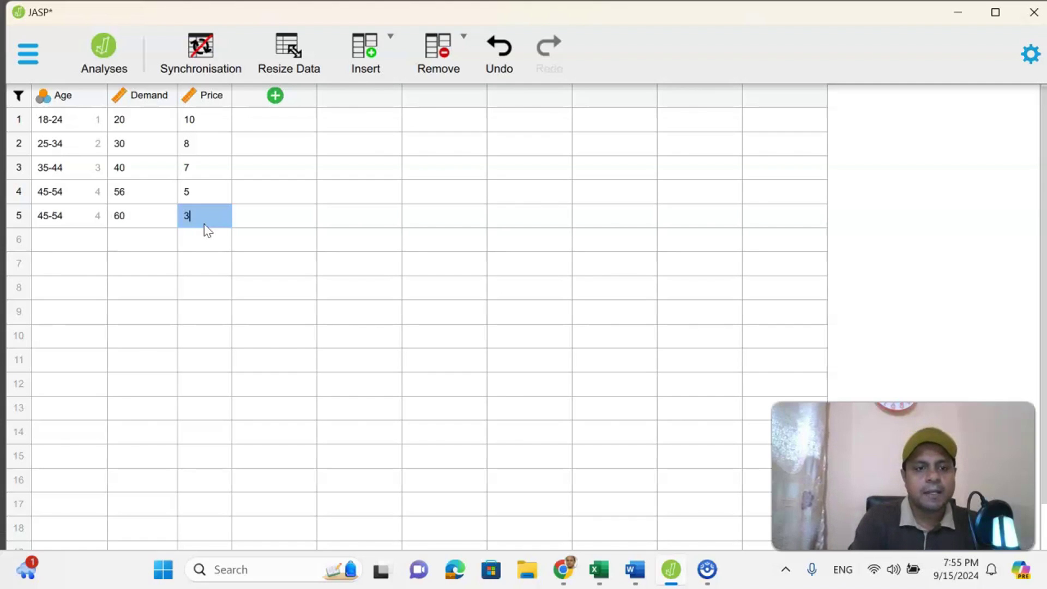
{"action": "left_click", "coordinate": [296, 249]}
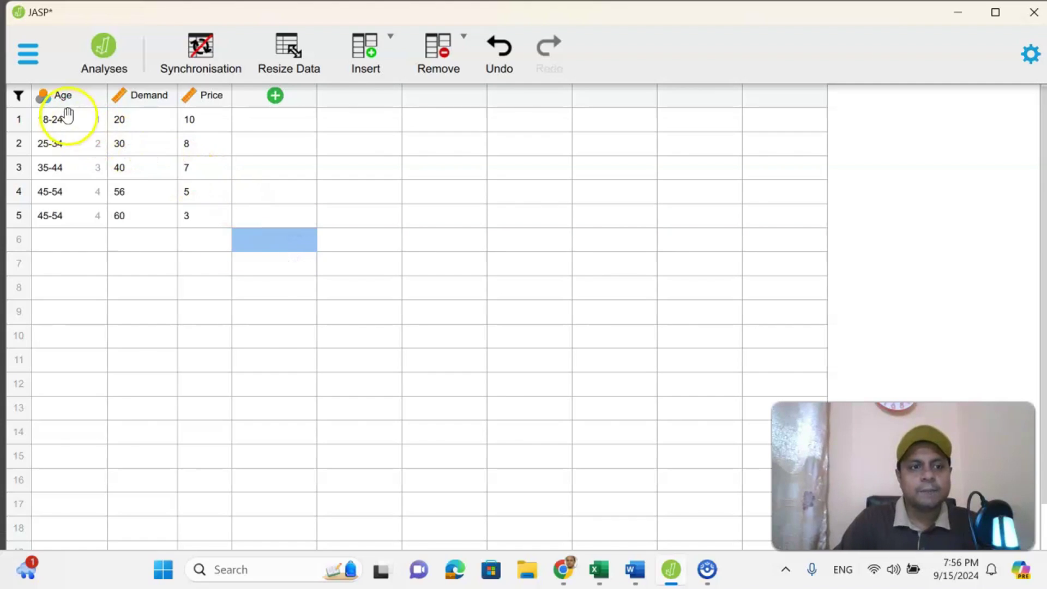
Review the measurement type options of the Demand, Price and Age columns, choosing Scale for Price
{"action": "left_click", "coordinate": [121, 96]}
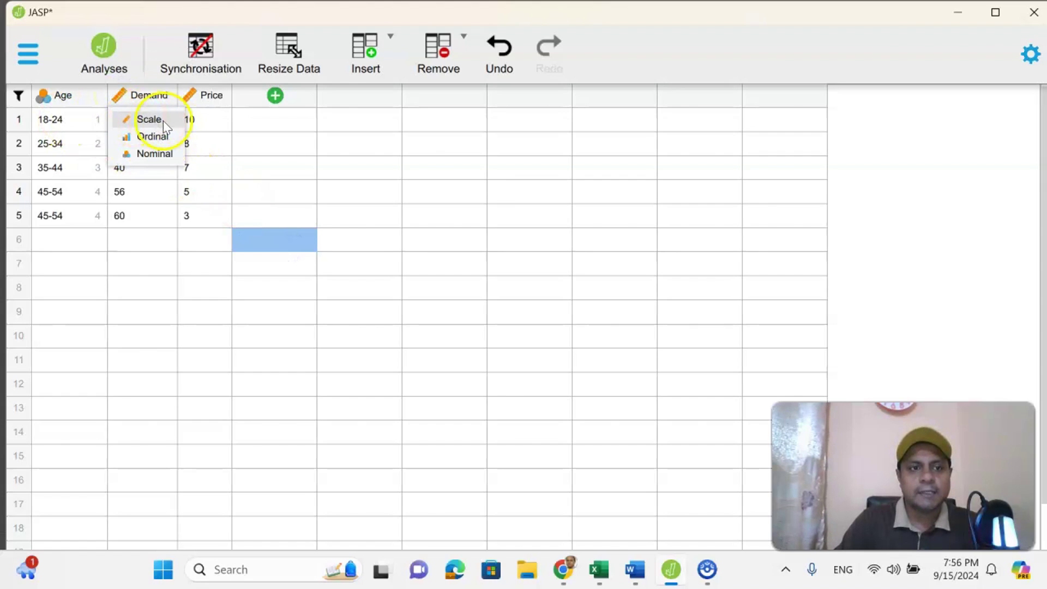
{"action": "left_click", "coordinate": [189, 96]}
{"action": "left_click", "coordinate": [189, 96]}
{"action": "left_click", "coordinate": [190, 97]}
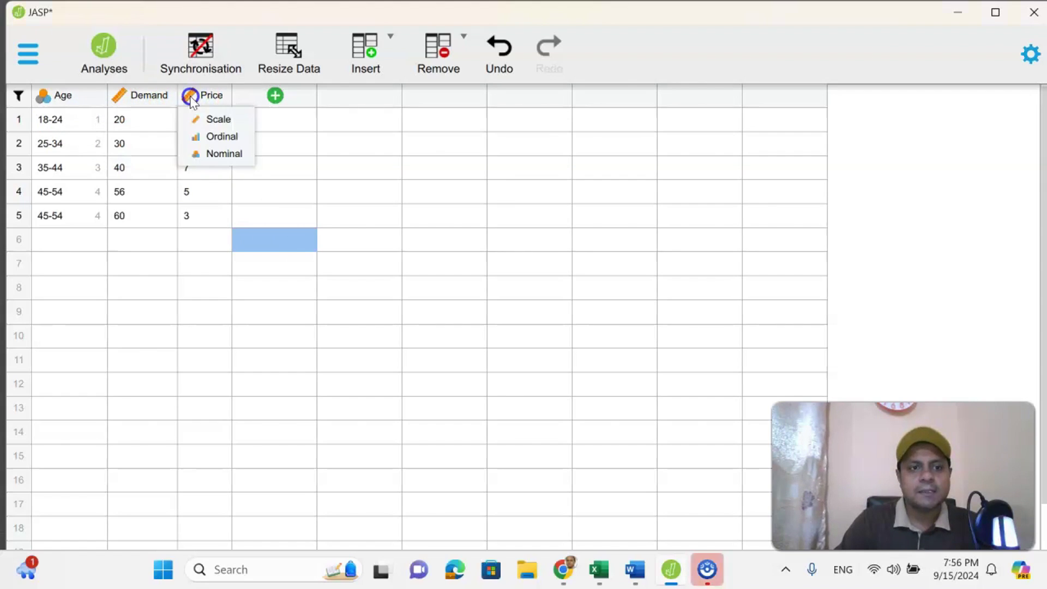
{"action": "left_click", "coordinate": [218, 120]}
{"action": "left_click", "coordinate": [331, 142]}
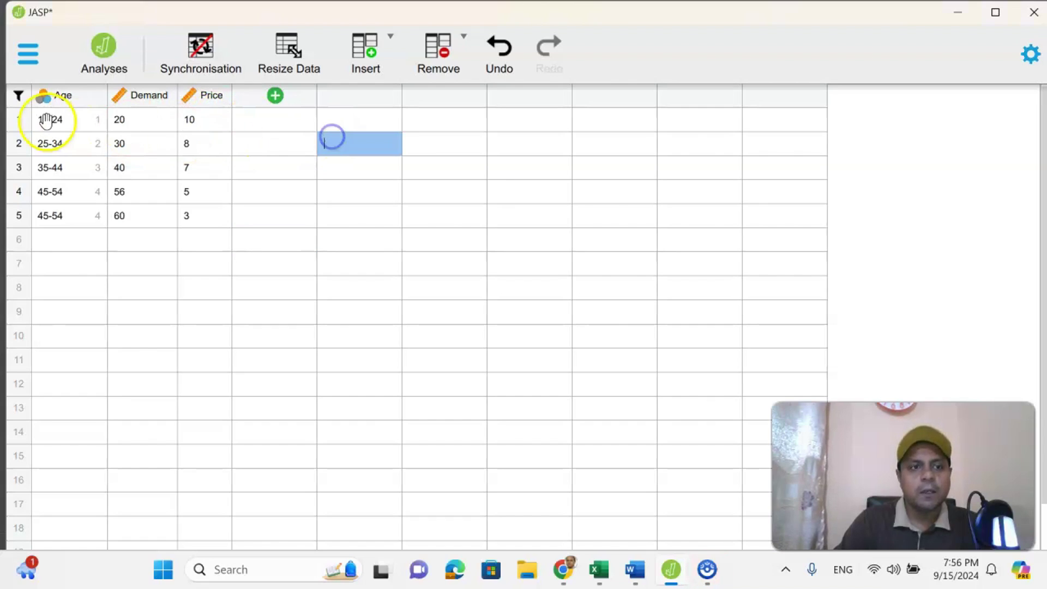
{"action": "left_click", "coordinate": [43, 98]}
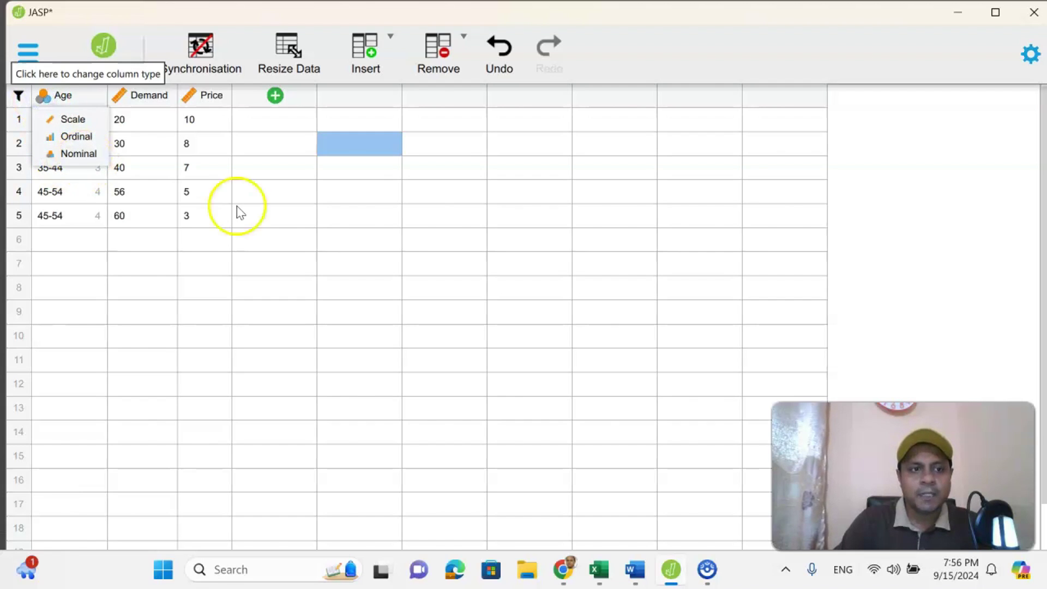
{"action": "left_click", "coordinate": [311, 216]}
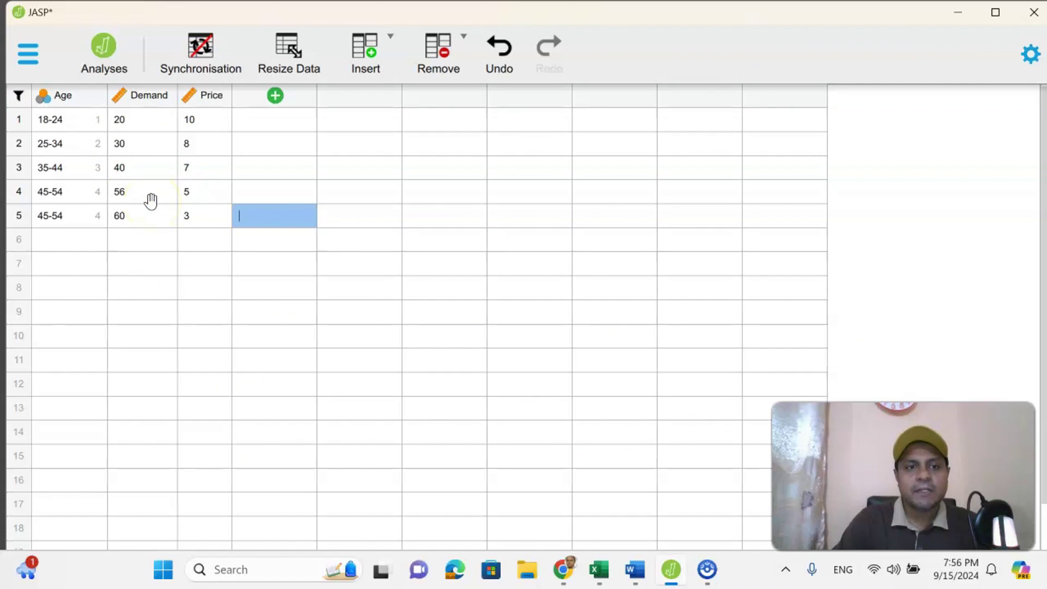
Look at the demand and price questionnaire in the Word document, and return to the JASP dataset
{"action": "left_click", "coordinate": [635, 570]}
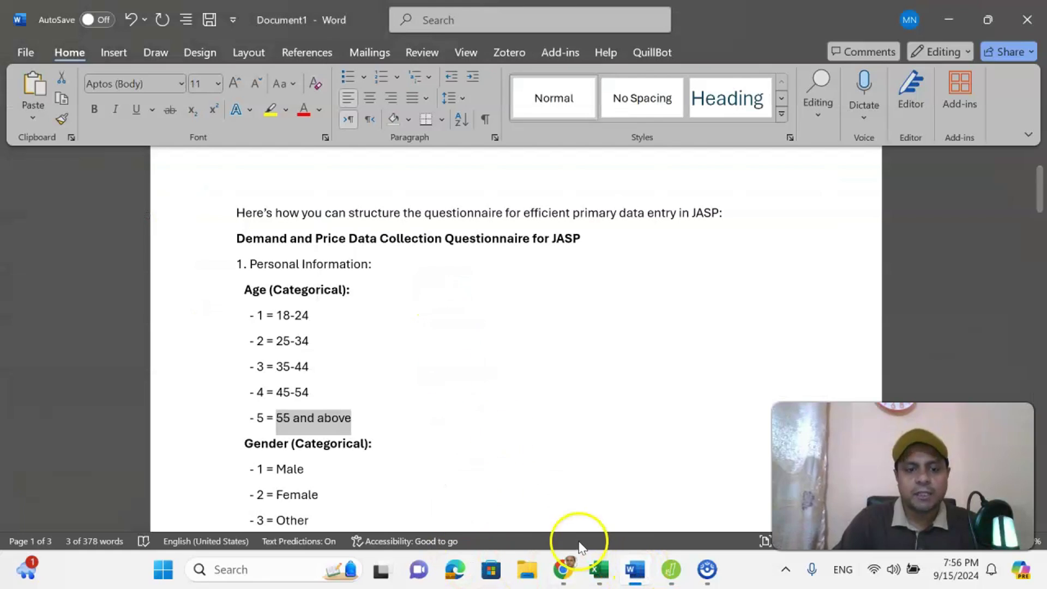
{"action": "mouse_move", "coordinate": [635, 581]}
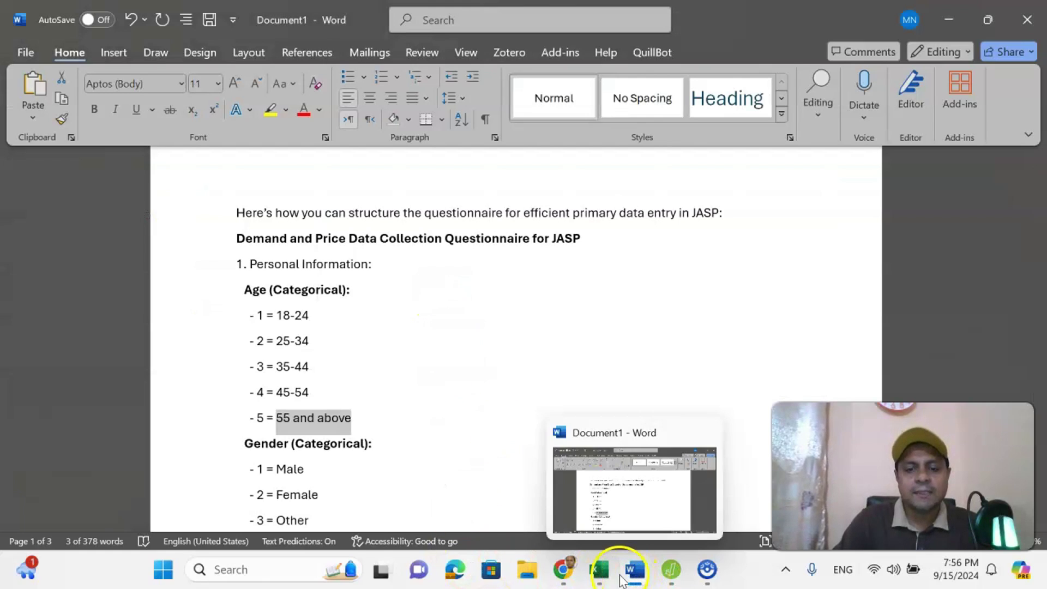
{"action": "left_click", "coordinate": [672, 579]}
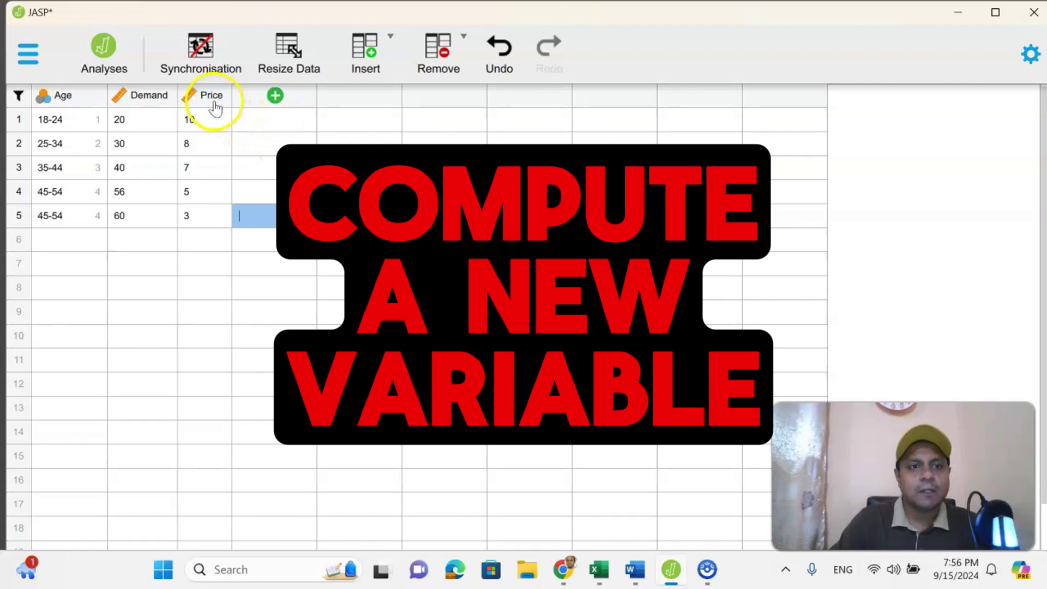
Add a new column named PriceA after Price and close the column editor
{"action": "left_click", "coordinate": [275, 98]}
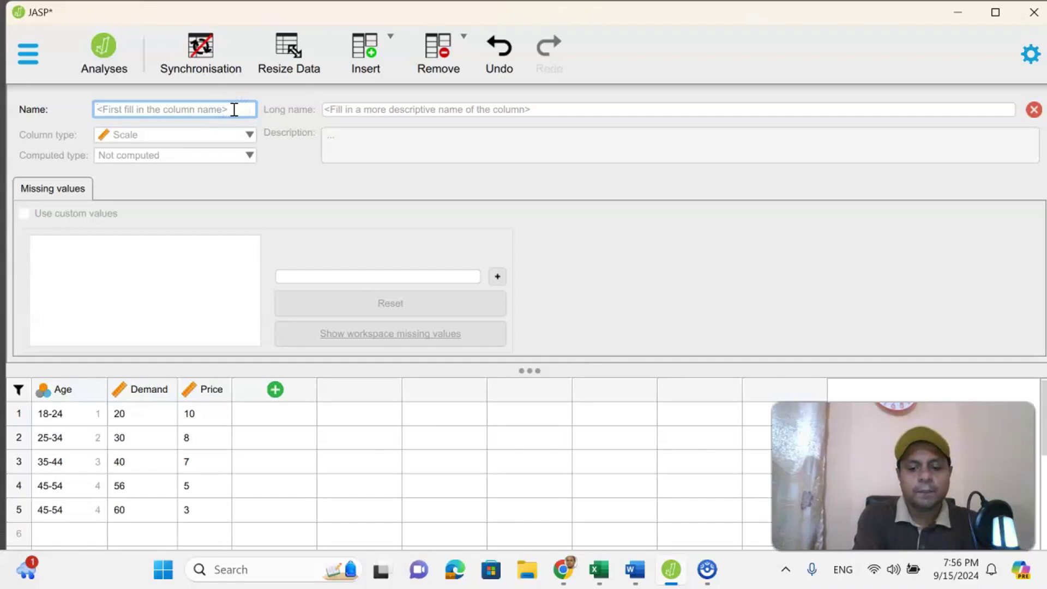
{"action": "type", "text": "PriceA"}
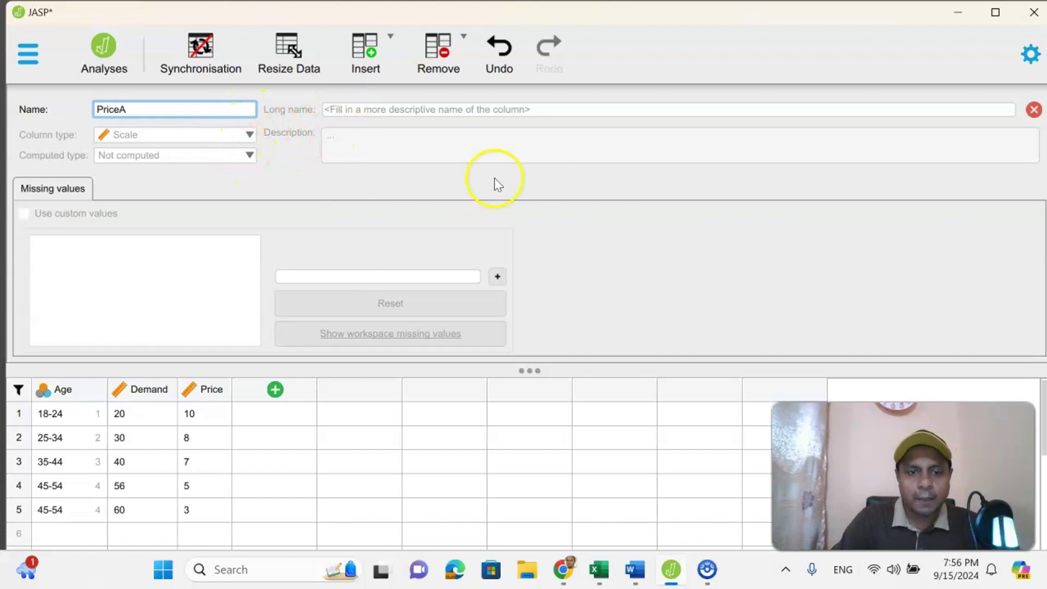
{"action": "left_click", "coordinate": [1034, 109]}
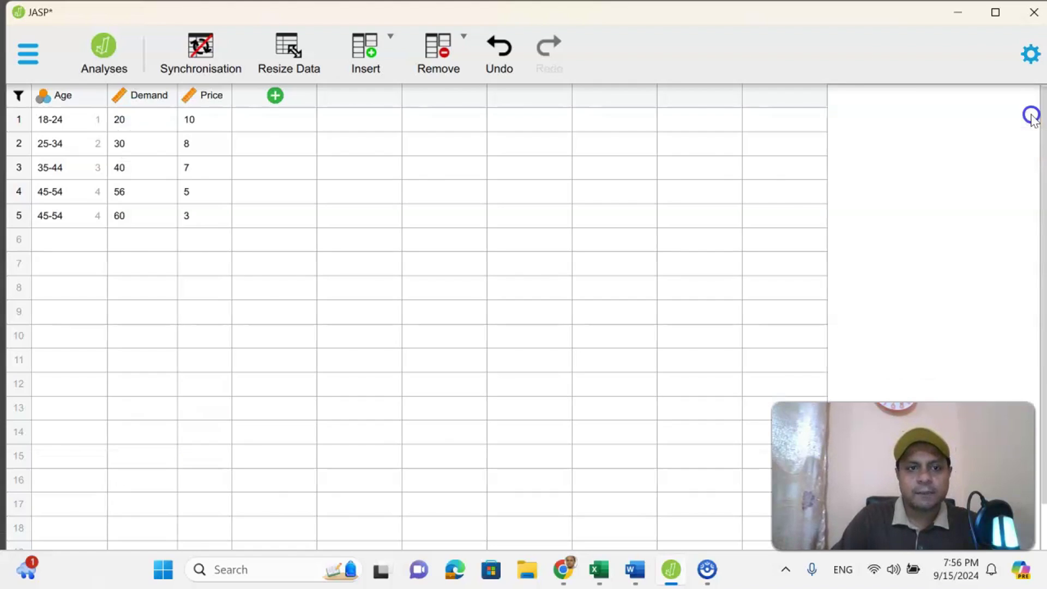
Reopen the PriceA column's definition and set its computed type to Computed with drag-and-drop
{"action": "left_click", "coordinate": [274, 98]}
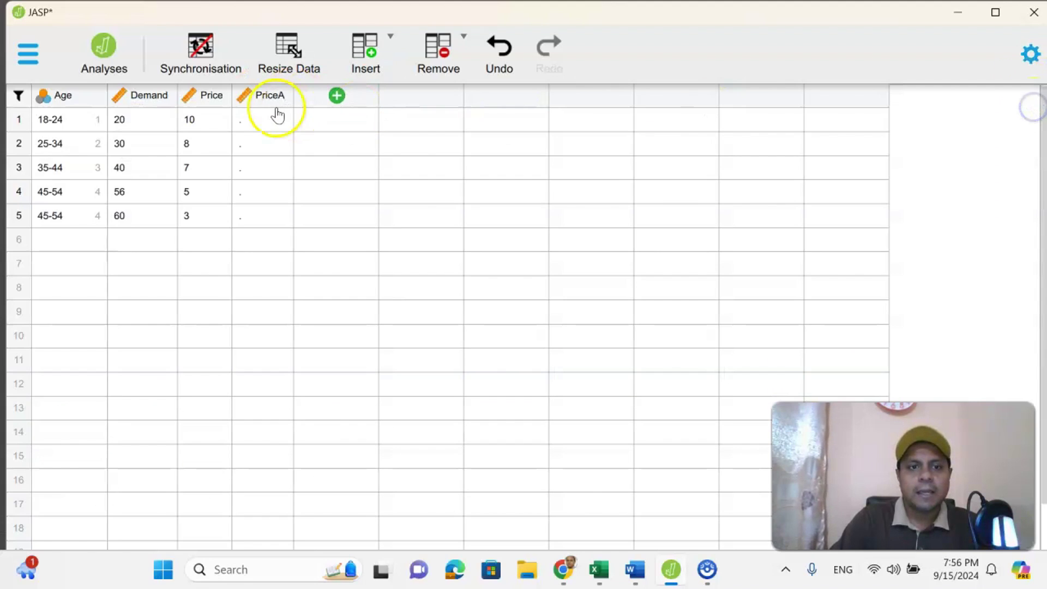
{"action": "double_click", "coordinate": [275, 101]}
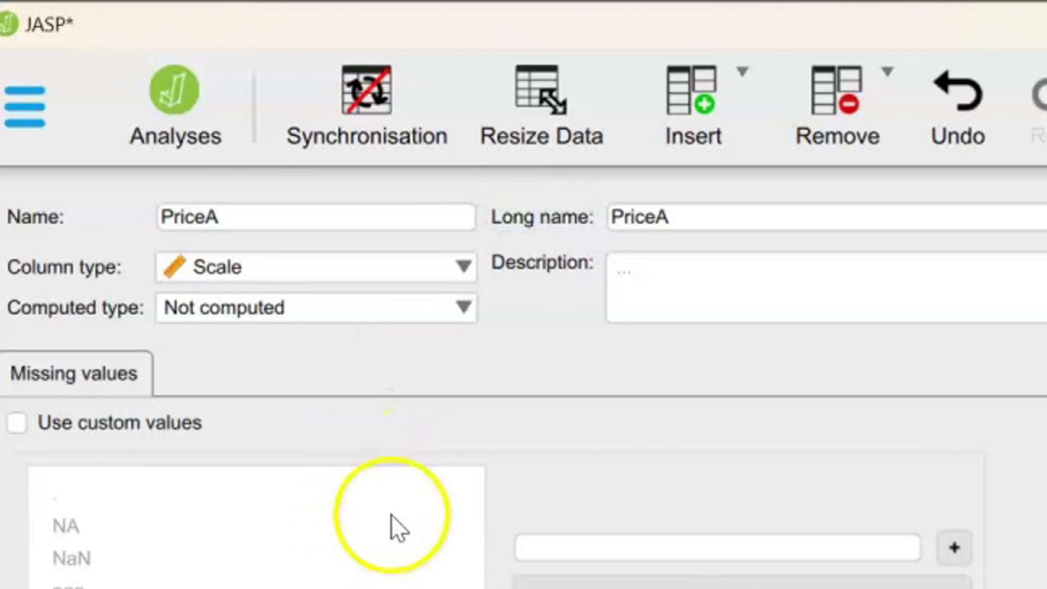
{"action": "left_click", "coordinate": [232, 311]}
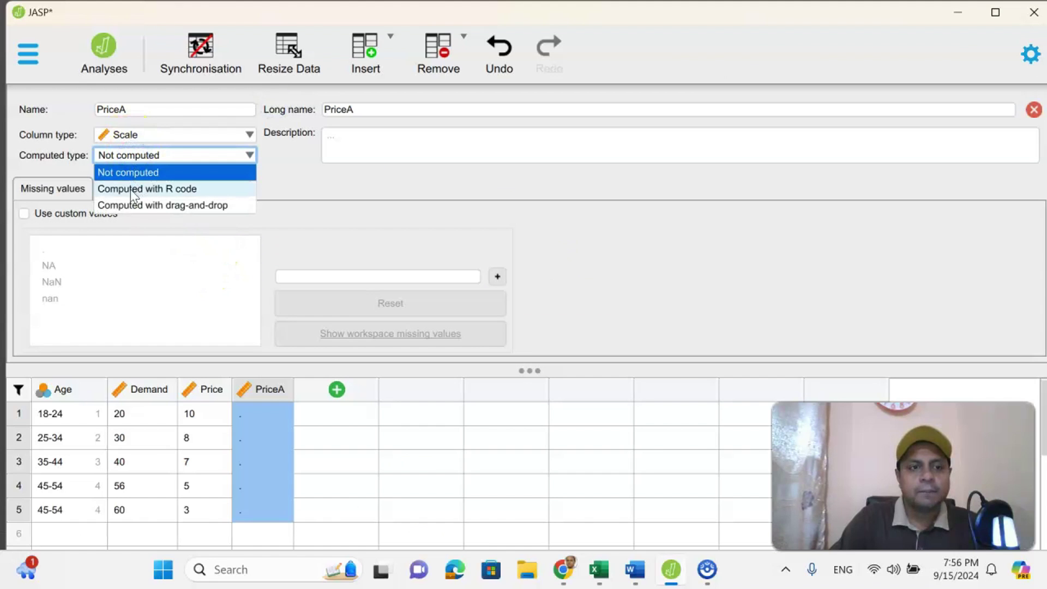
{"action": "left_click", "coordinate": [171, 191]}
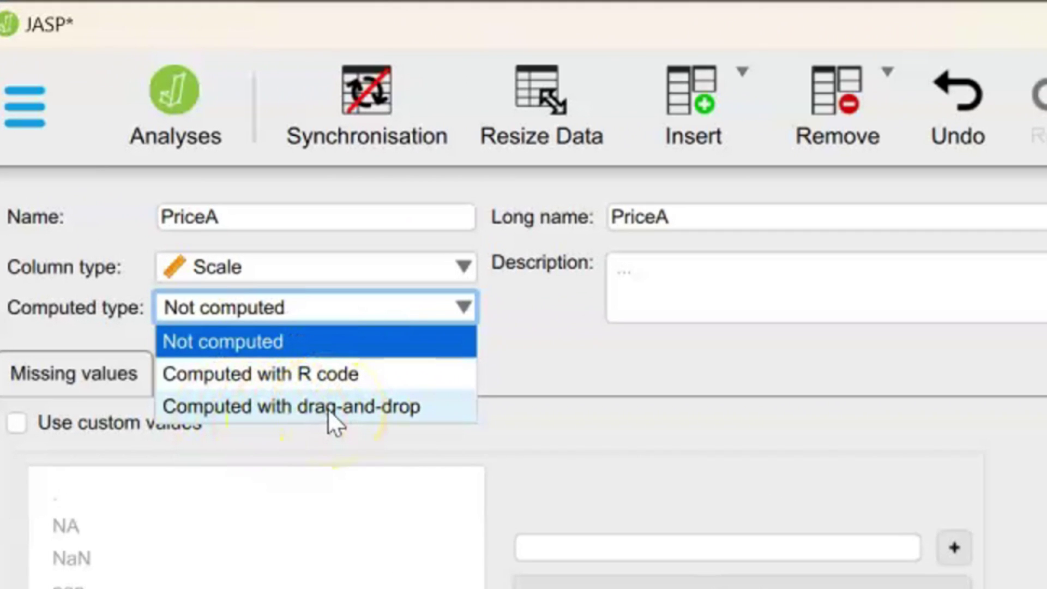
{"action": "left_click", "coordinate": [220, 266]}
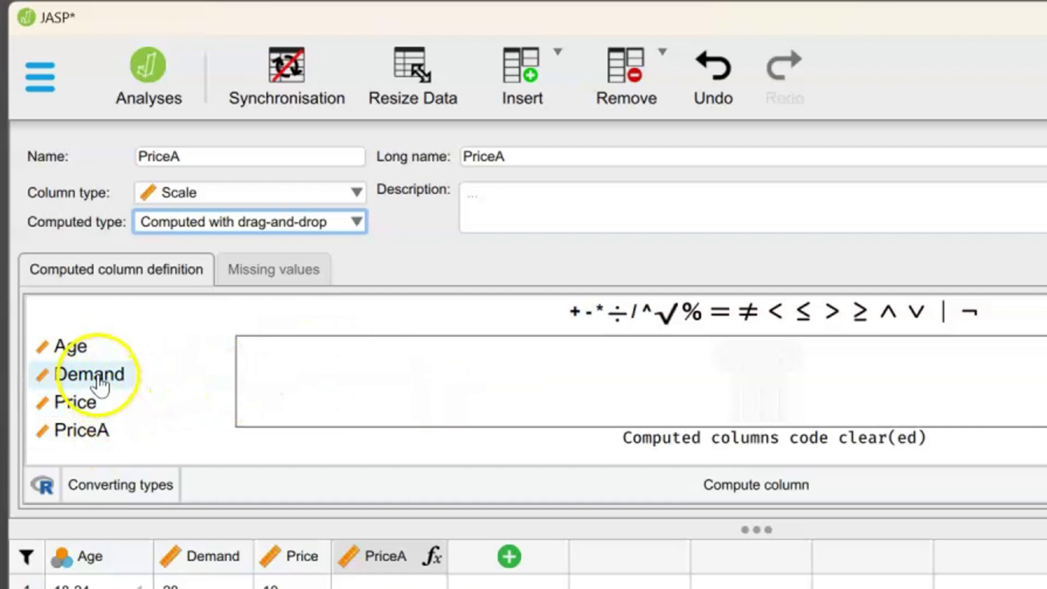
Define the PriceA formula as Demand + Price and compute the column
{"action": "left_click_drag", "start_coordinate": [99, 385], "coordinate": [292, 411]}
{"action": "left_click", "coordinate": [575, 313]}
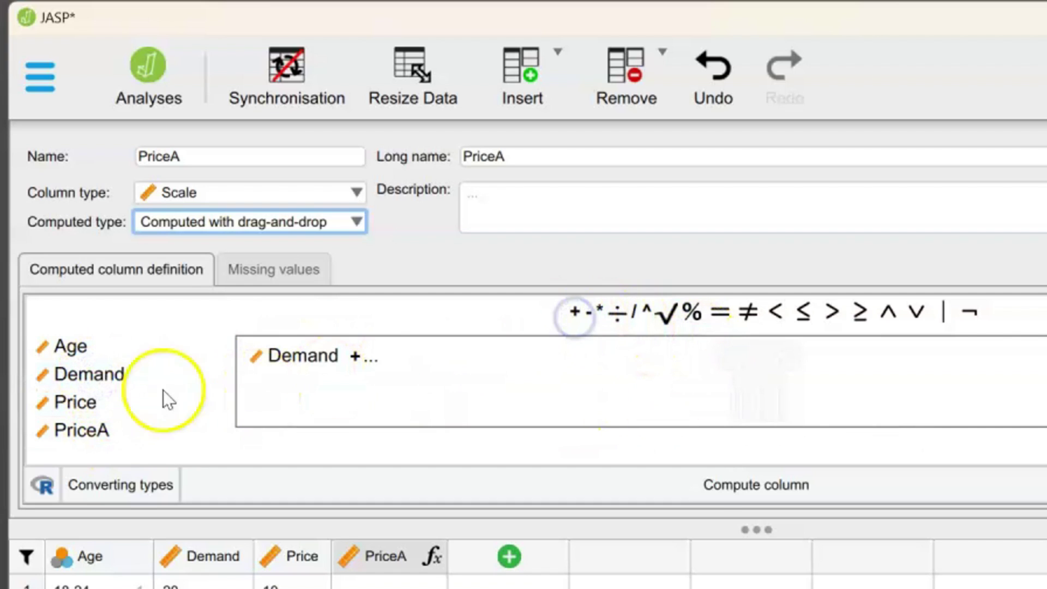
{"action": "left_click_drag", "start_coordinate": [71, 402], "coordinate": [471, 402]}
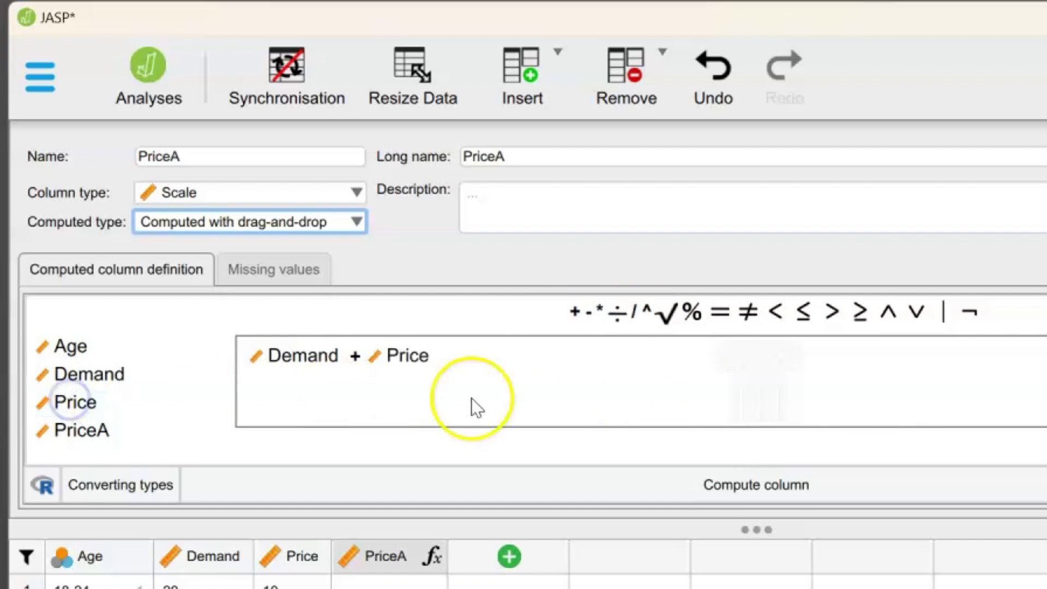
{"action": "left_click", "coordinate": [763, 491]}
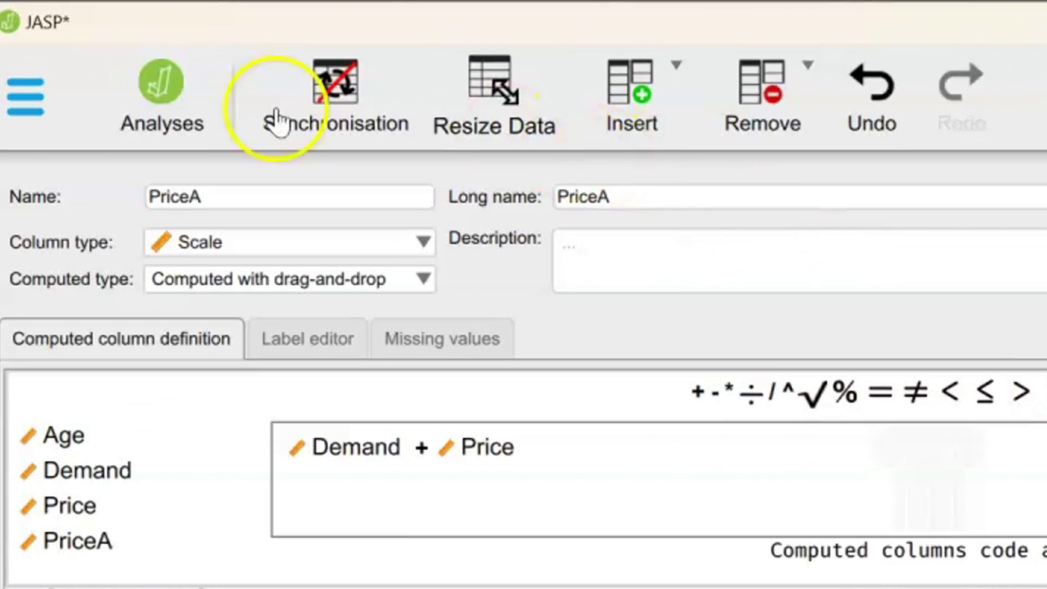
Switch from data editing to the analyses and start a Flexplot from the descriptive analyses
{"action": "left_click", "coordinate": [105, 52]}
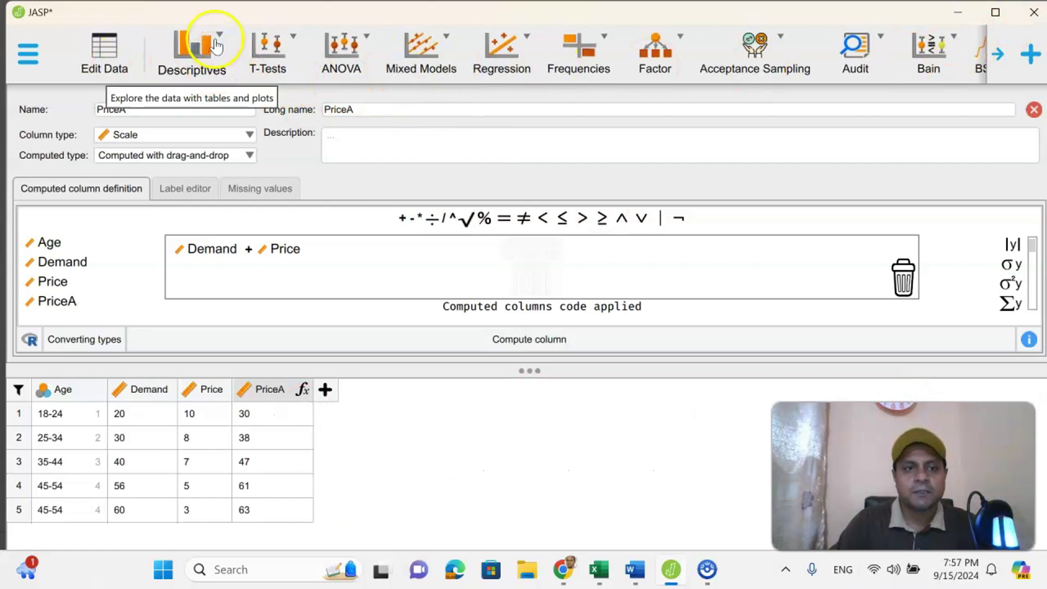
{"action": "left_click", "coordinate": [376, 71]}
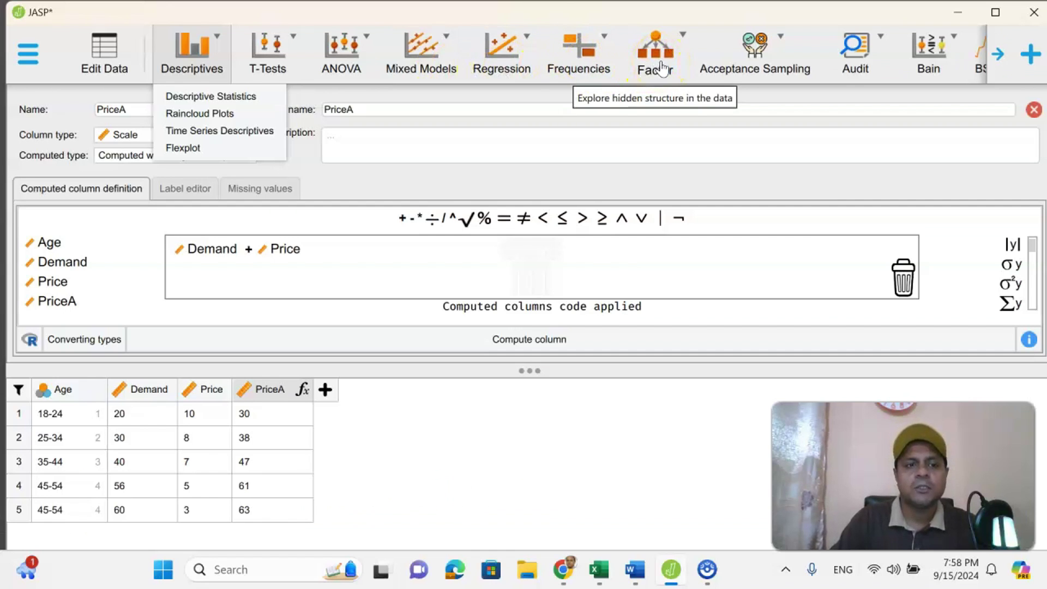
{"action": "left_click", "coordinate": [181, 147]}
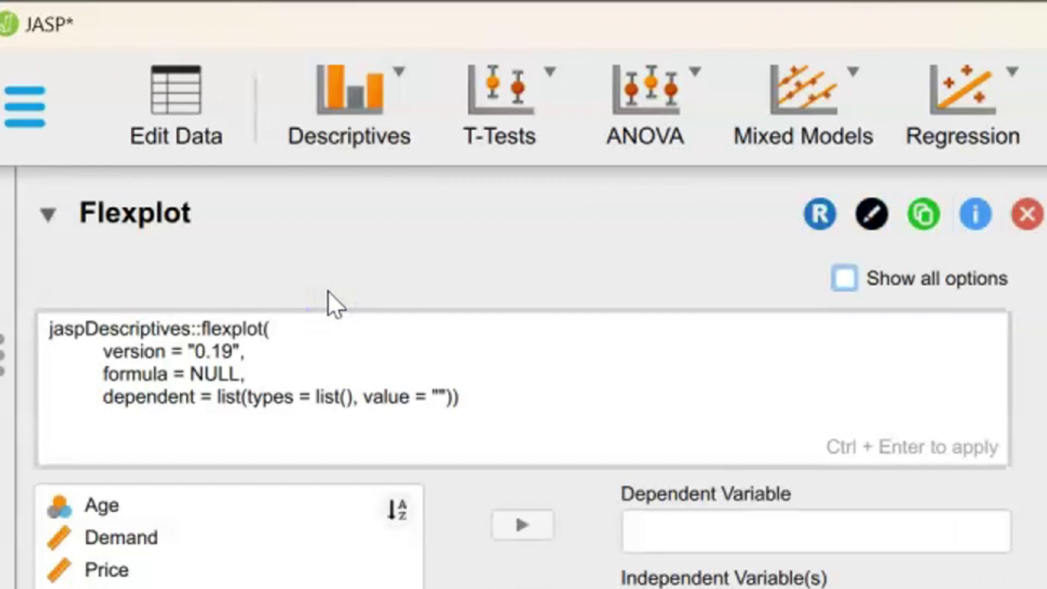
{"action": "left_click", "coordinate": [611, 577]}
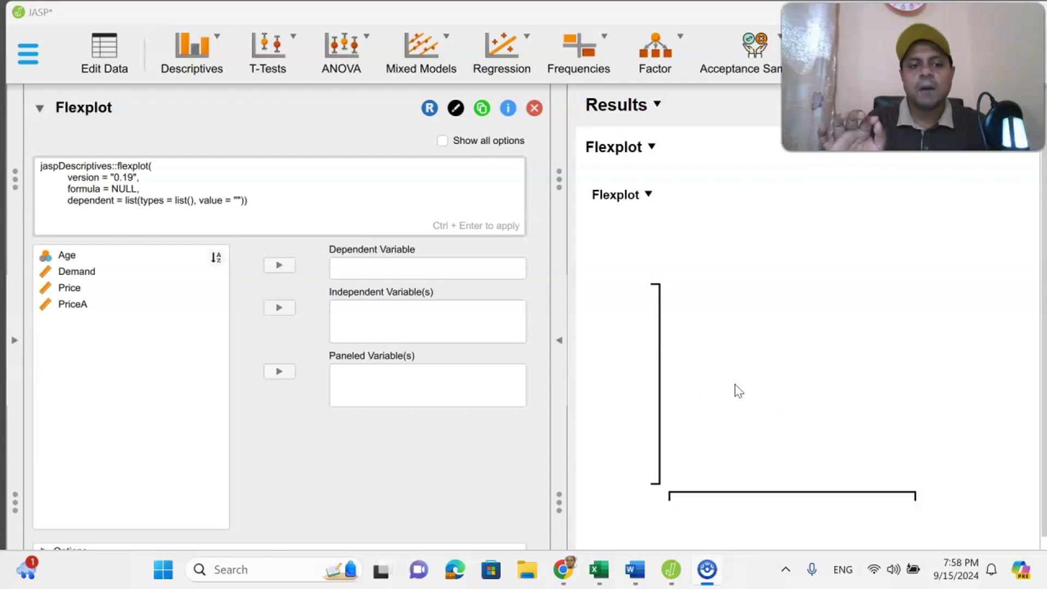
Assign Demand as the Flexplot's dependent variable and Price as its independent variable
{"action": "left_click", "coordinate": [90, 272]}
{"action": "left_click", "coordinate": [276, 264]}
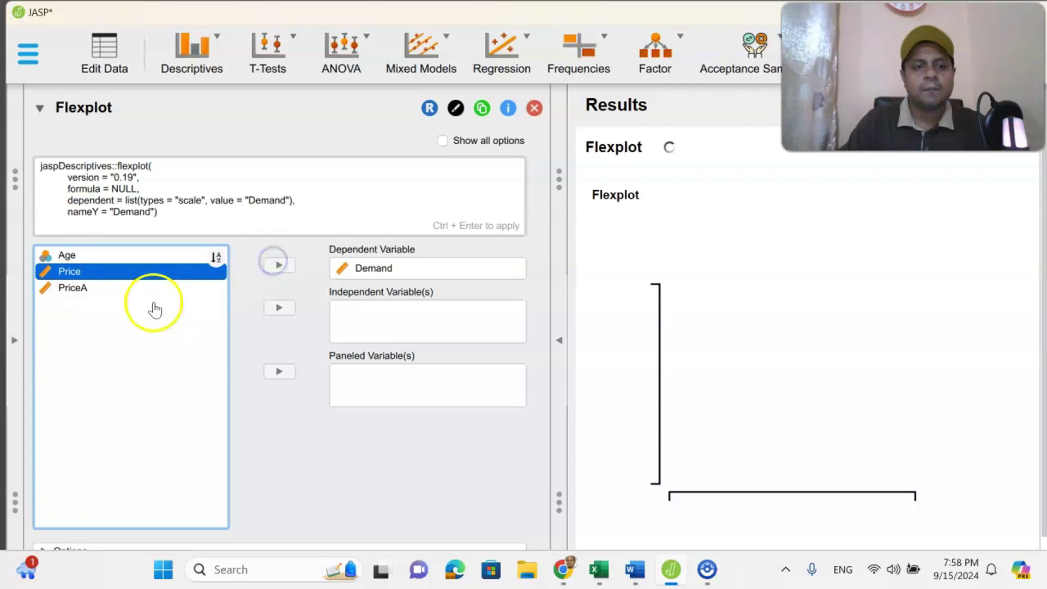
{"action": "left_click", "coordinate": [279, 309]}
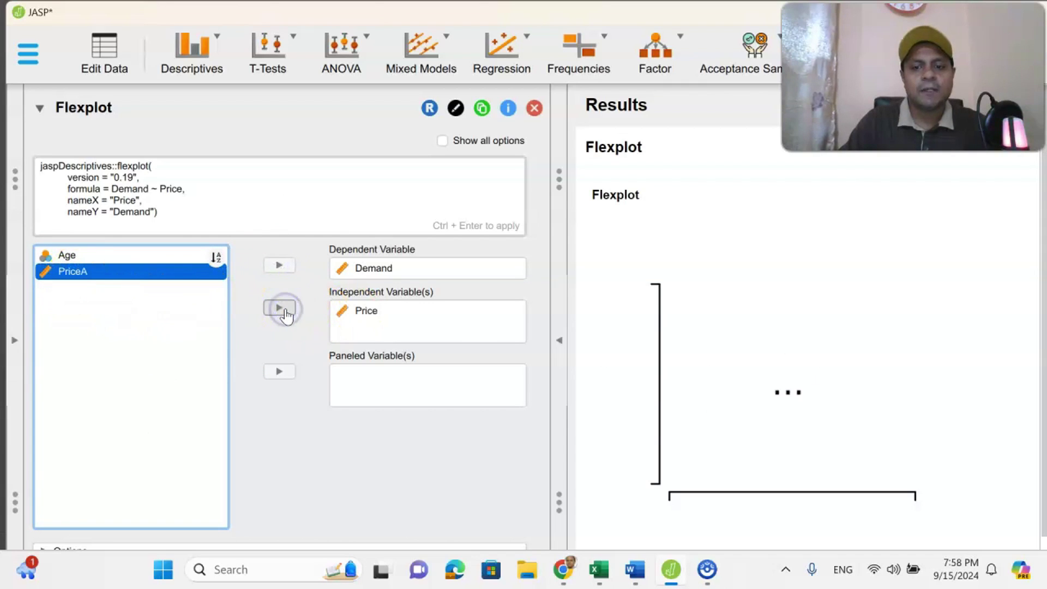
{"action": "key", "text": "super+Up"}
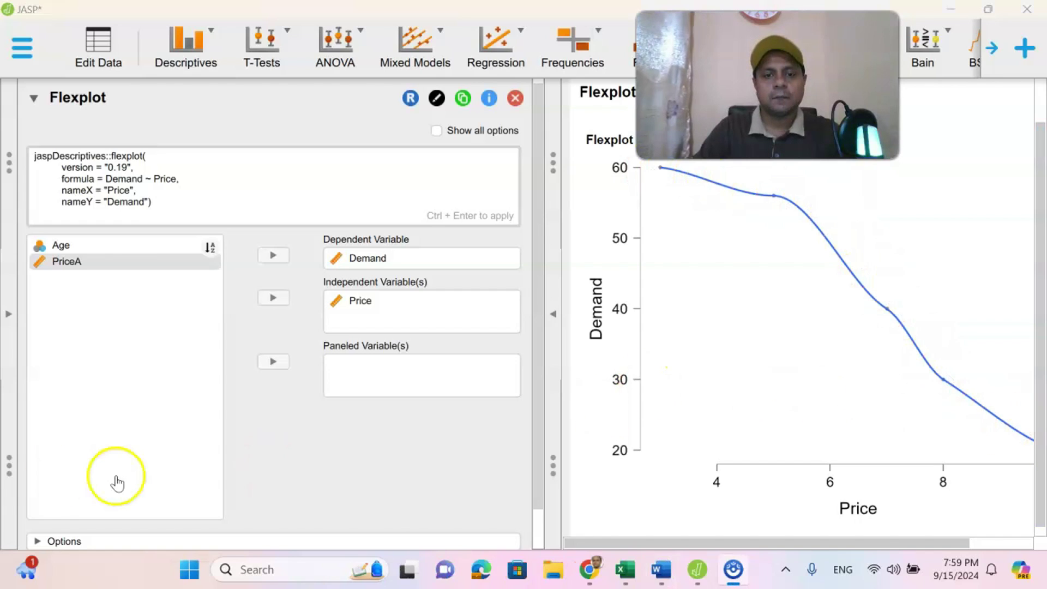
{"action": "left_click_drag", "start_coordinate": [709, 125], "coordinate": [604, 130]}
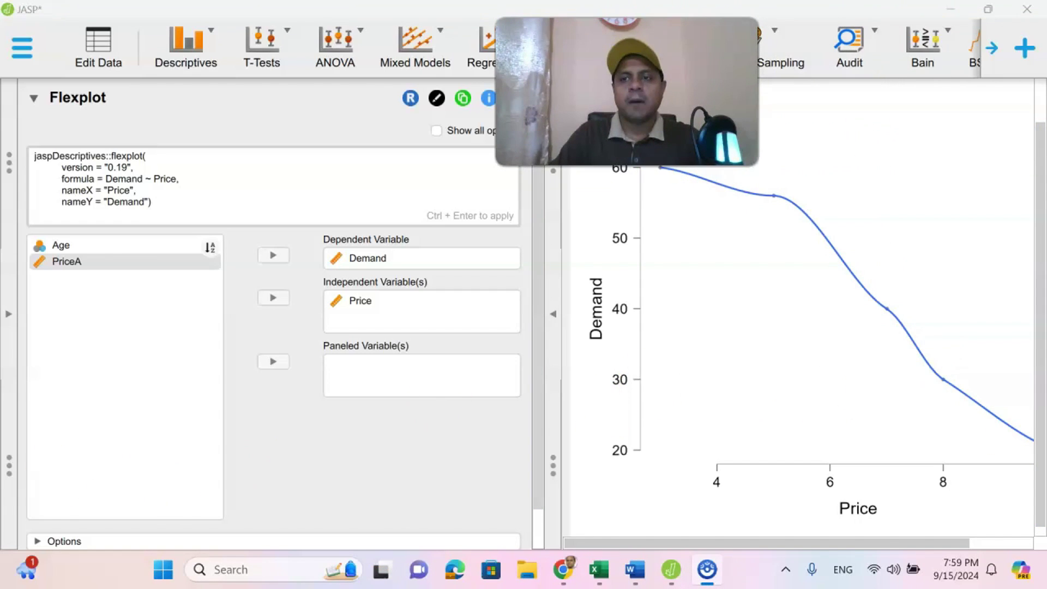
{"action": "left_click", "coordinate": [987, 9]}
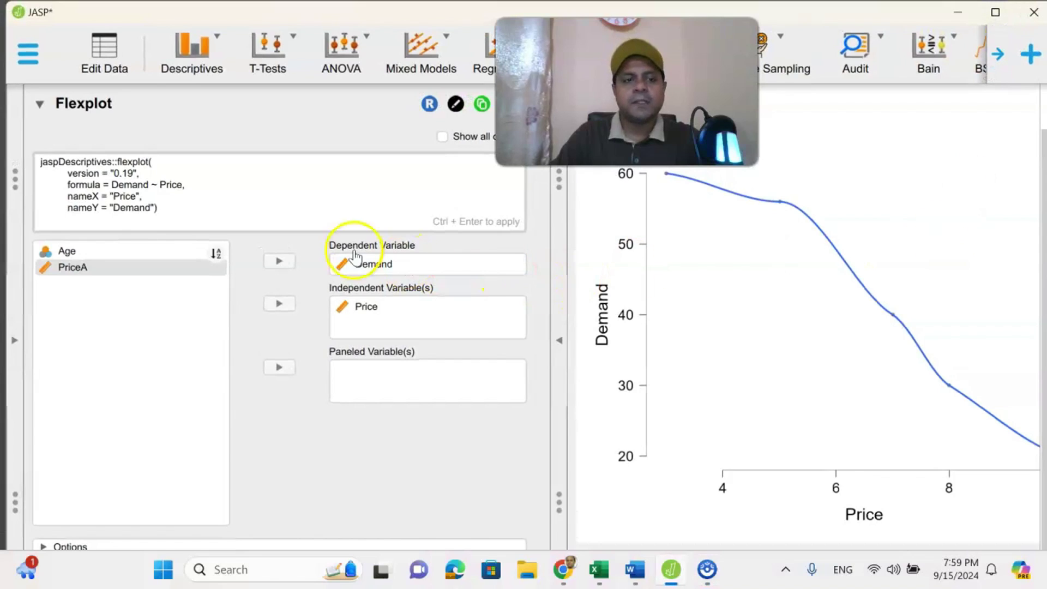
Review the available analysis modules, from the Descriptives analyses through to the Visual Modeling analyses
{"action": "left_click", "coordinate": [226, 46]}
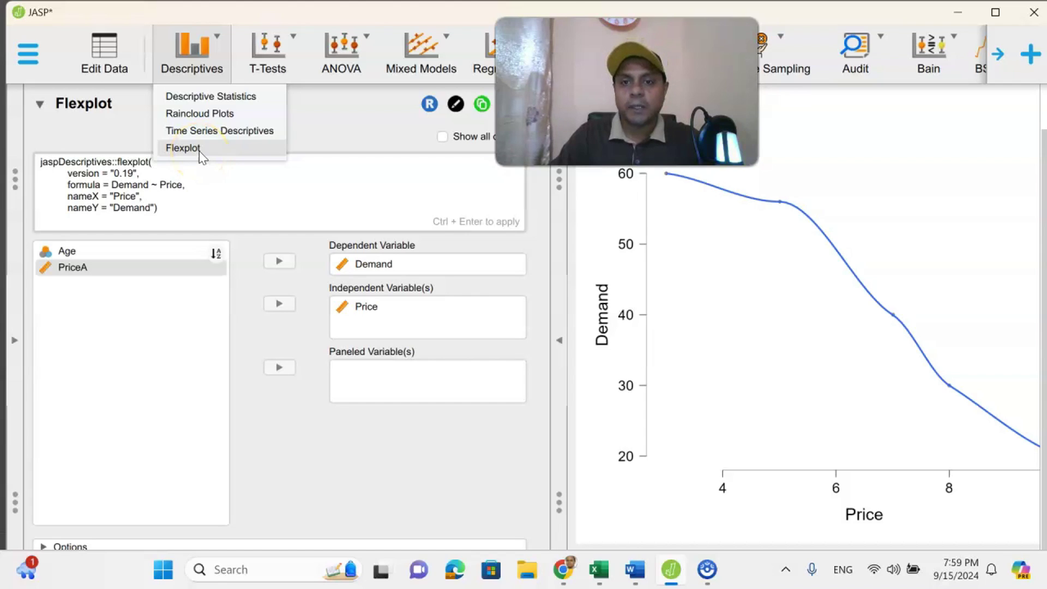
{"action": "left_click", "coordinate": [444, 220]}
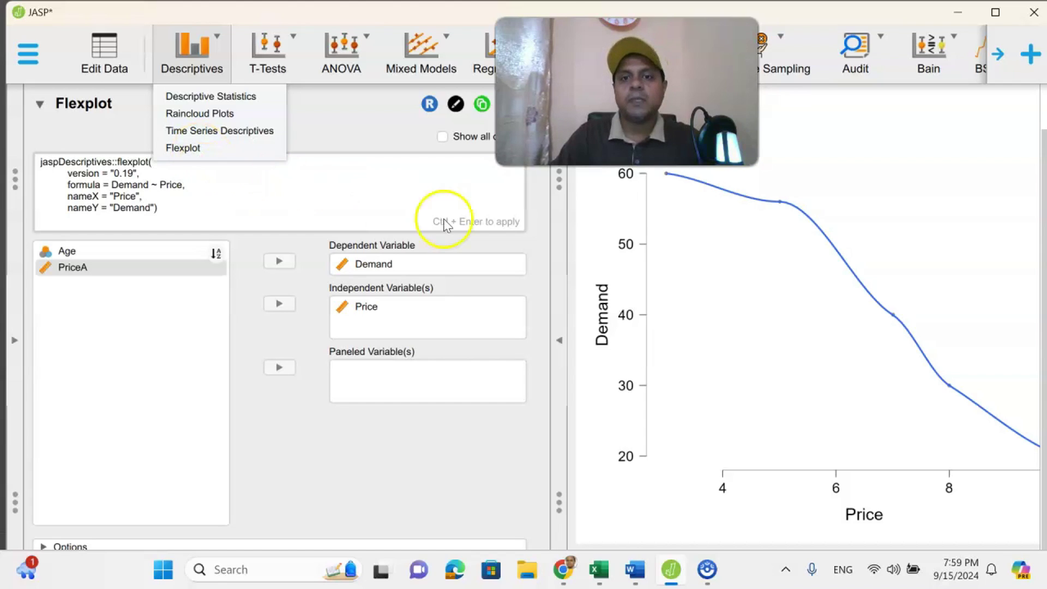
{"action": "left_click", "coordinate": [998, 56]}
{"action": "left_click", "coordinate": [998, 56]}
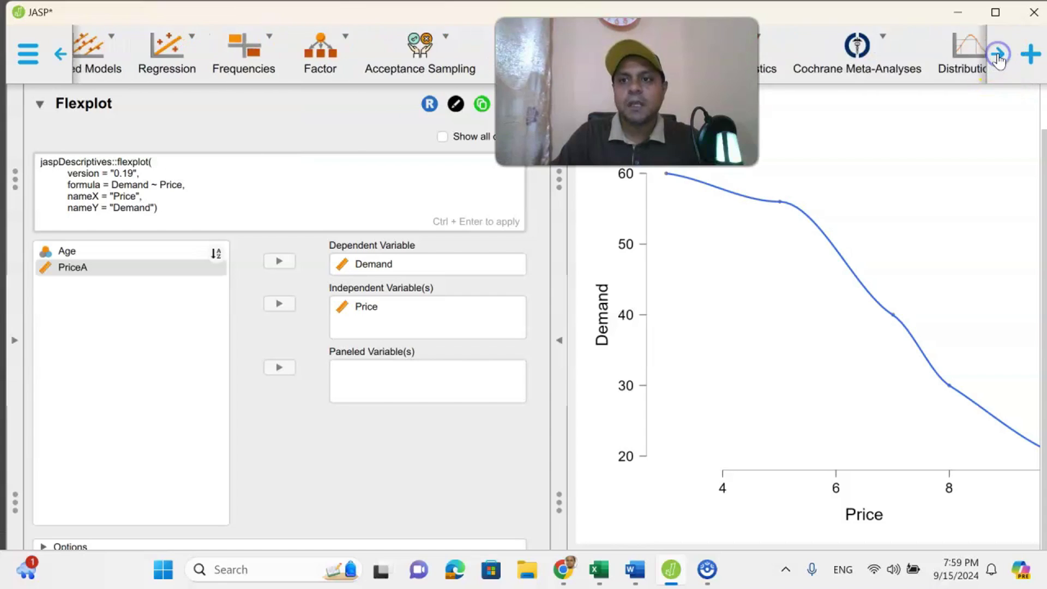
{"action": "left_click", "coordinate": [998, 56]}
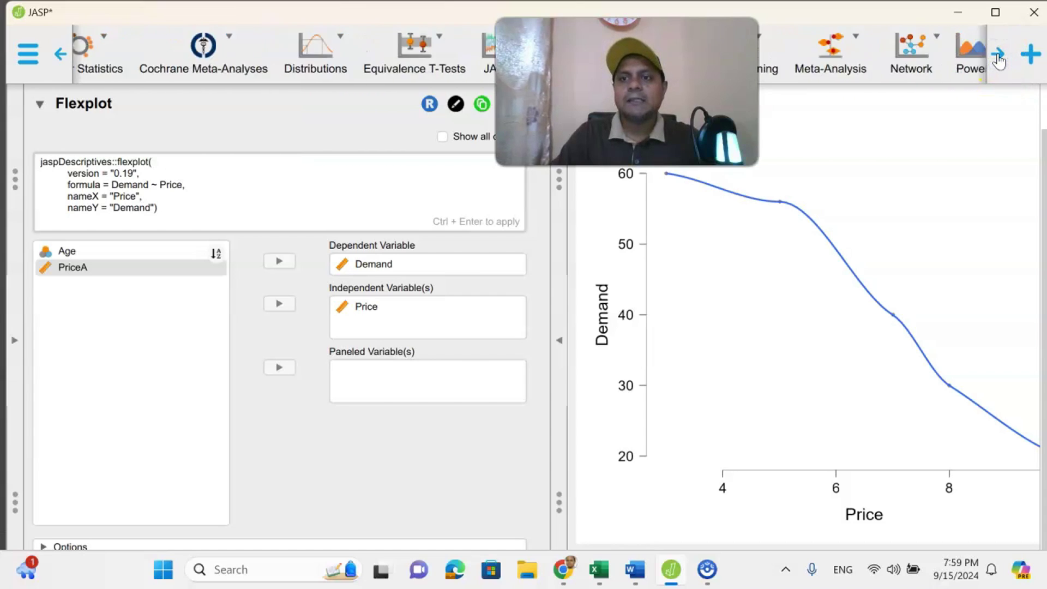
{"action": "left_click", "coordinate": [998, 56]}
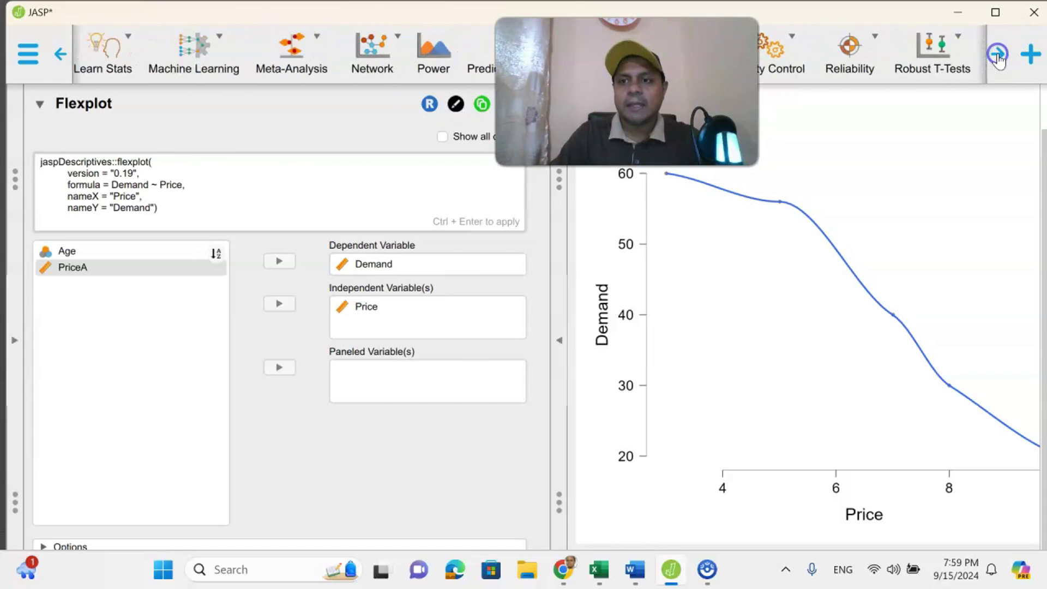
{"action": "left_click", "coordinate": [998, 56]}
{"action": "left_click", "coordinate": [998, 56]}
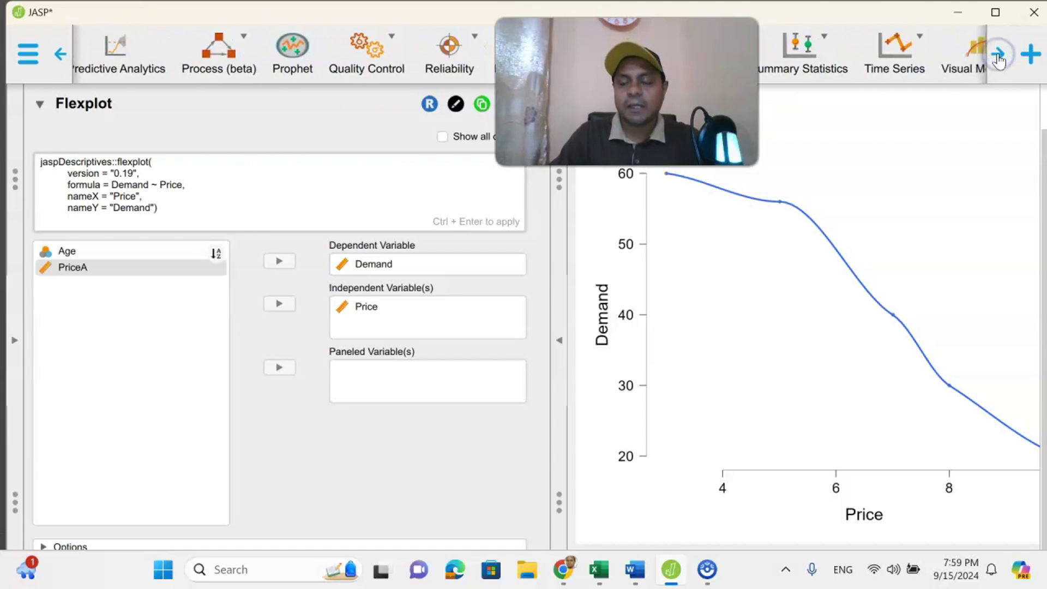
{"action": "left_click", "coordinate": [998, 56]}
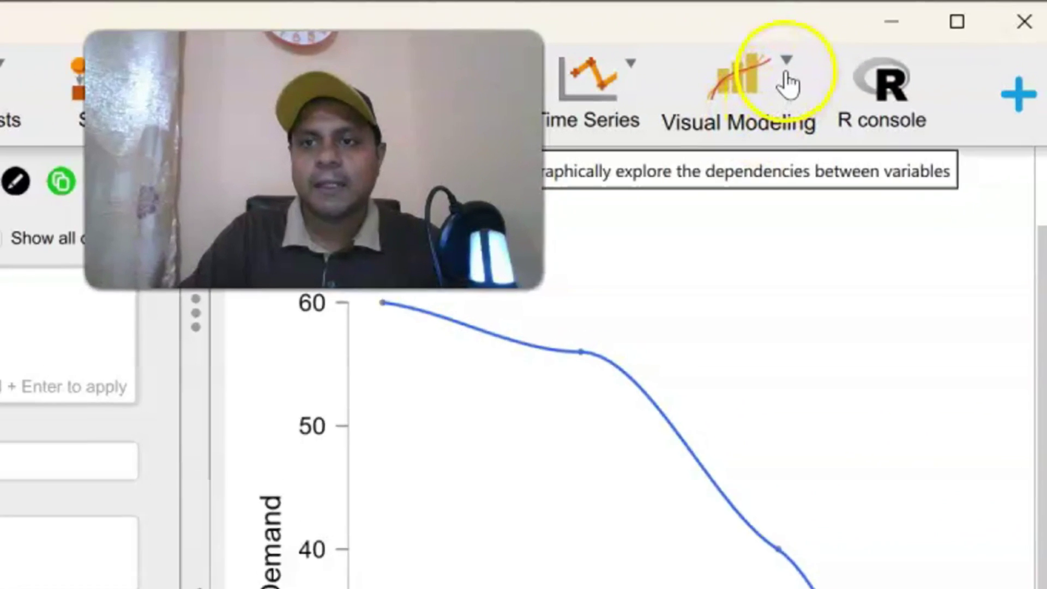
{"action": "left_click", "coordinate": [895, 45]}
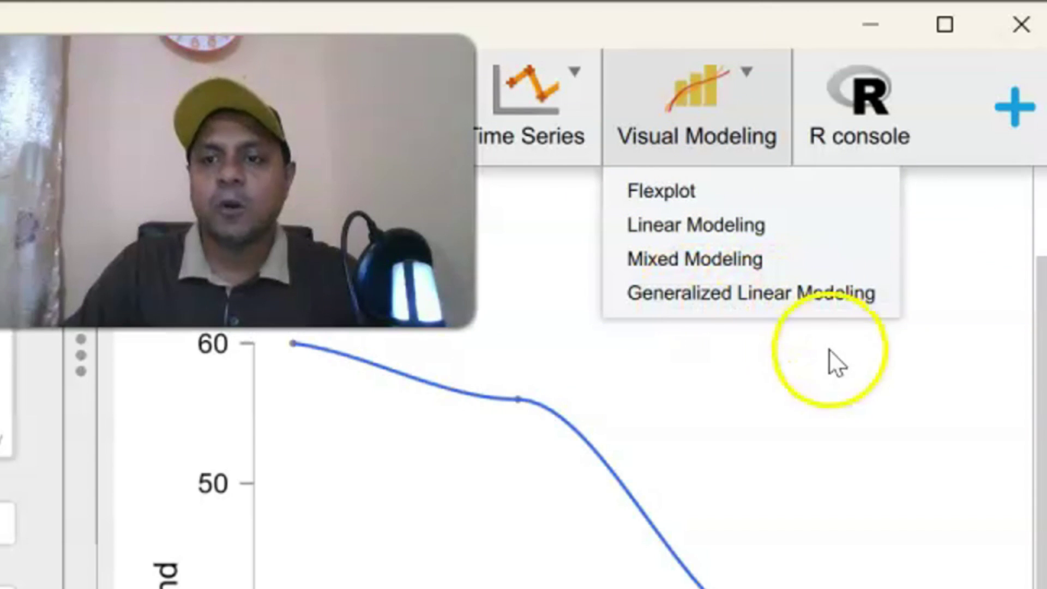
{"action": "left_click", "coordinate": [904, 360]}
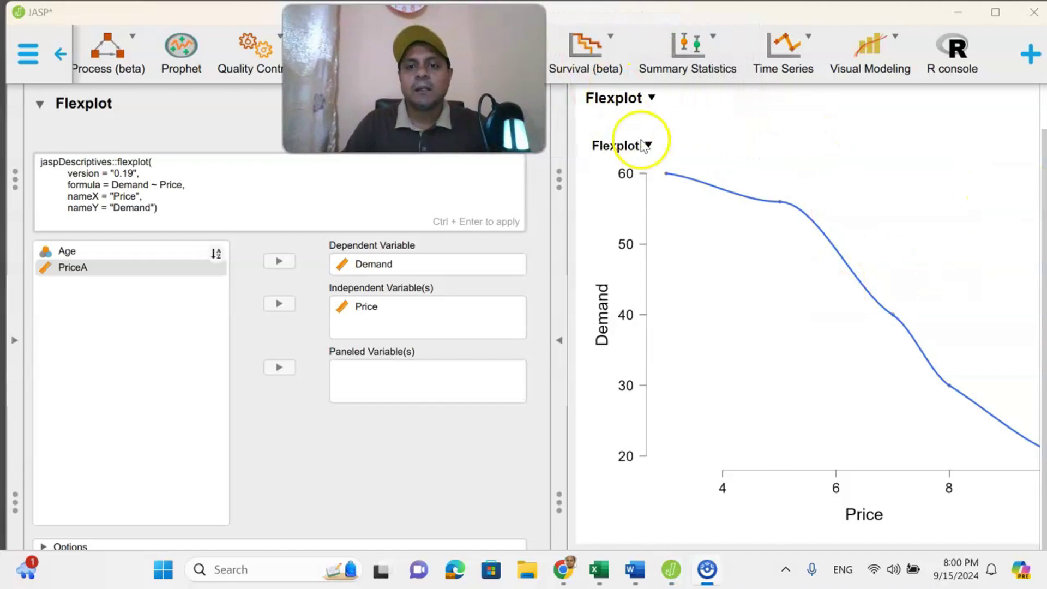
Copy the whole Flexplot result, switch to the Word questionnaire document and place the cursor on its last page
{"action": "left_click", "coordinate": [653, 98]}
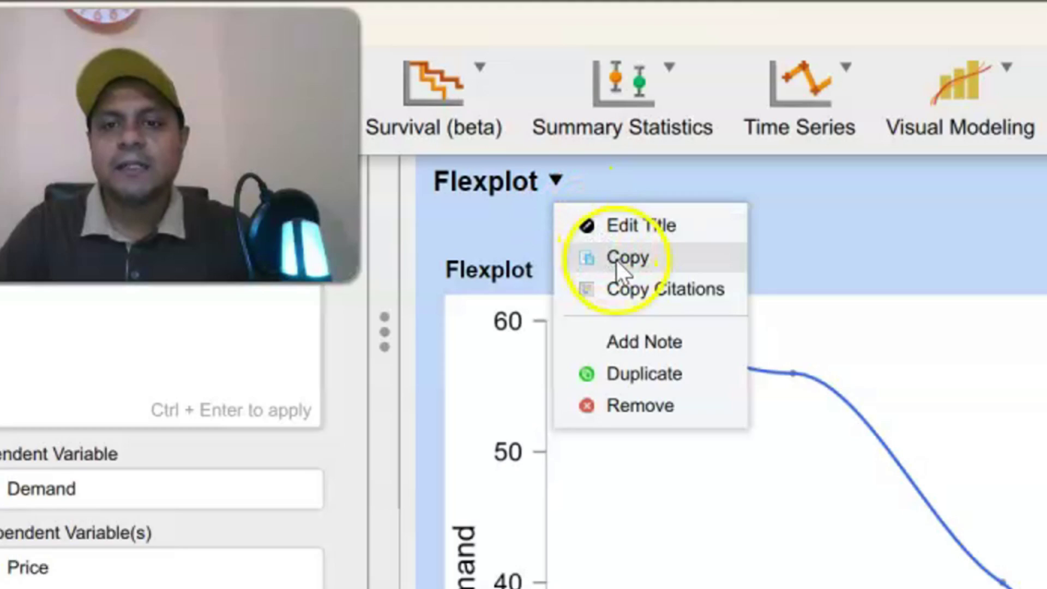
{"action": "left_click", "coordinate": [616, 261]}
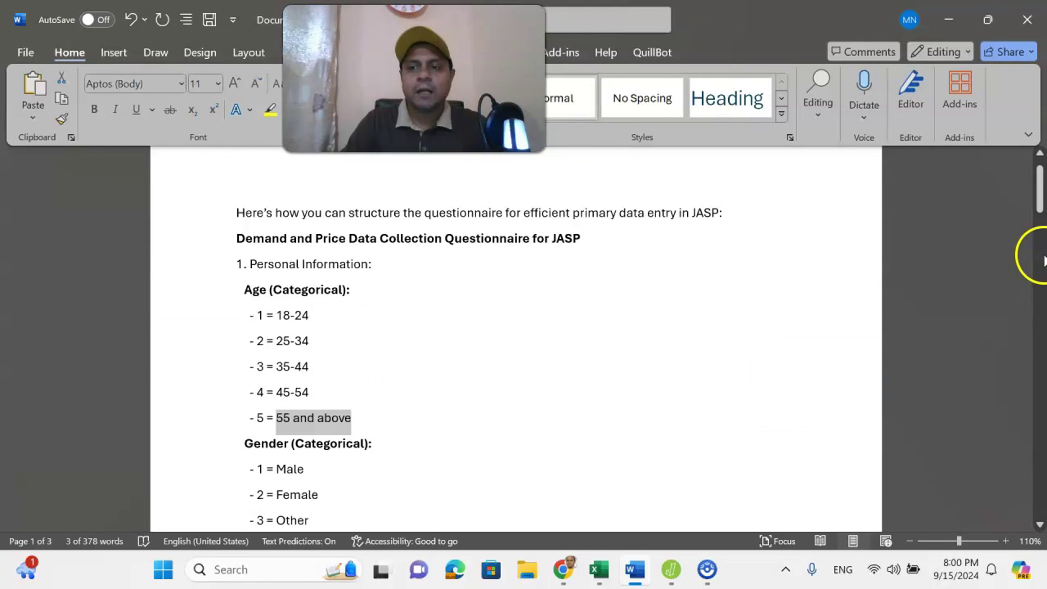
{"action": "left_click_drag", "start_coordinate": [1041, 189], "coordinate": [1041, 493]}
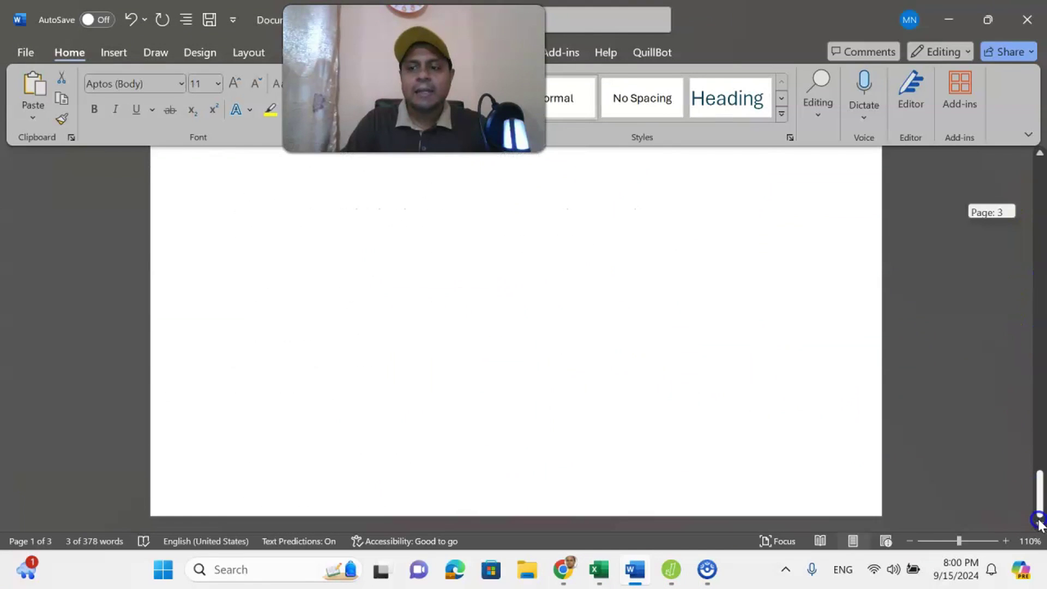
{"action": "left_click", "coordinate": [479, 299]}
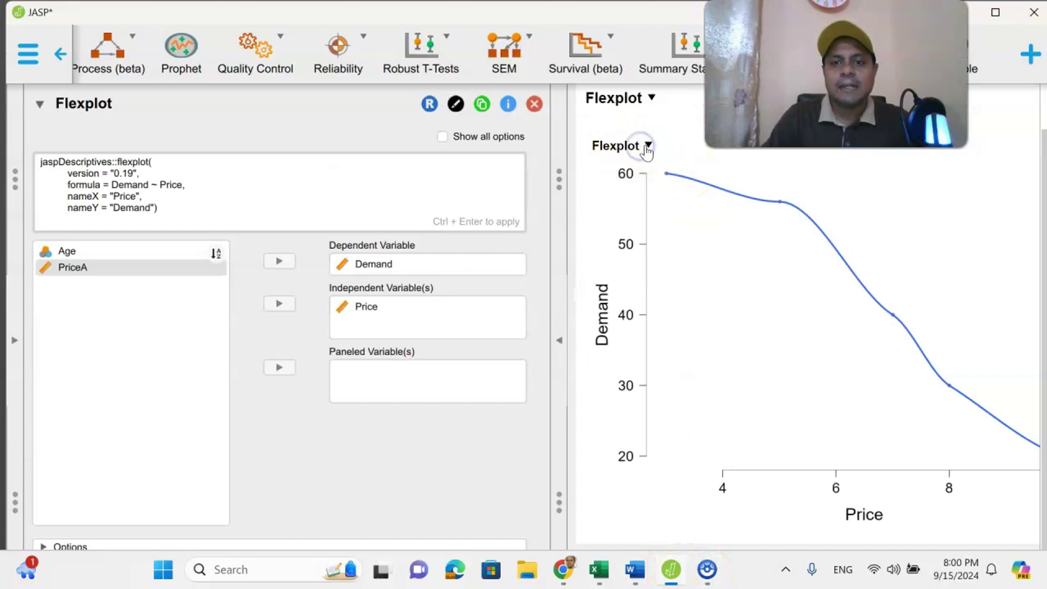
In JASP, show the copy, save and edit actions available for the Flexplot image
{"action": "left_click", "coordinate": [648, 145]}
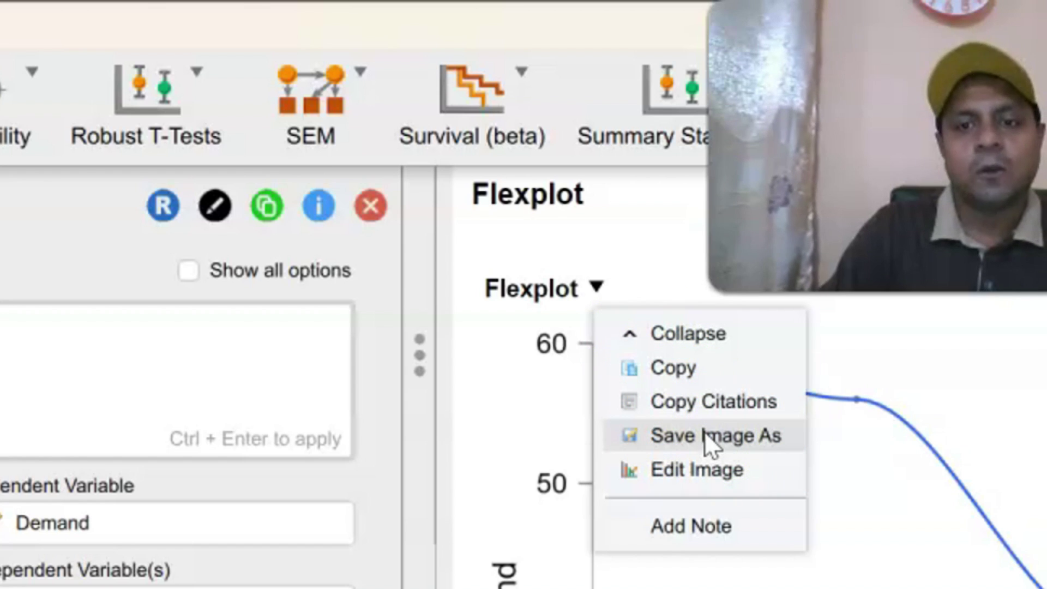
{"action": "left_click", "coordinate": [675, 375]}
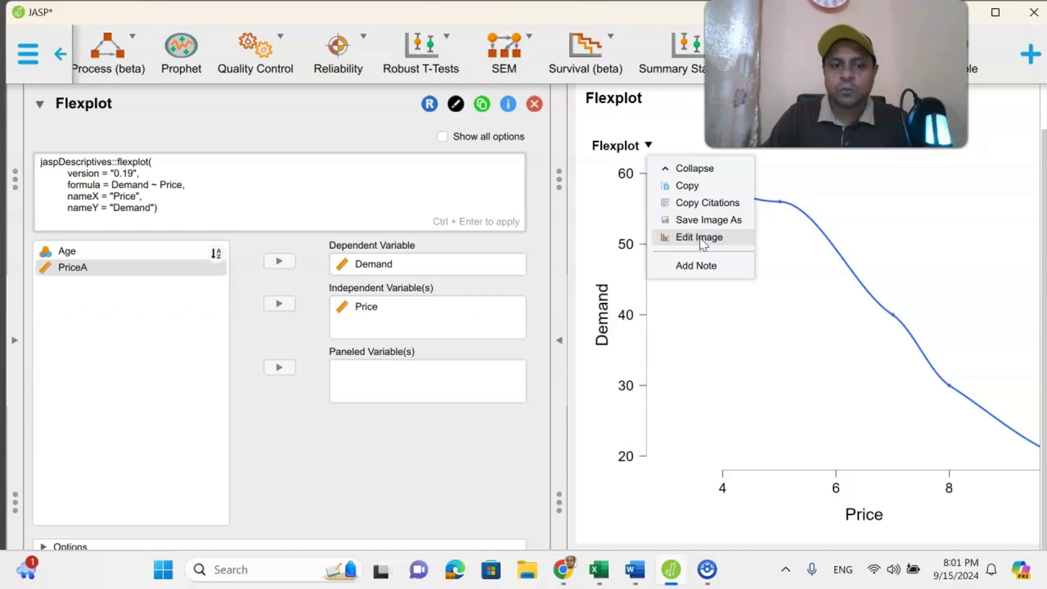
Maximize the window and expand the Flexplot's Options and Plot Labels sections to examine their settings
{"action": "left_click", "coordinate": [992, 17]}
{"action": "scroll", "coordinate": [317, 349], "scroll_direction": "down", "scroll_amount": 1}
{"action": "left_click", "coordinate": [155, 500]}
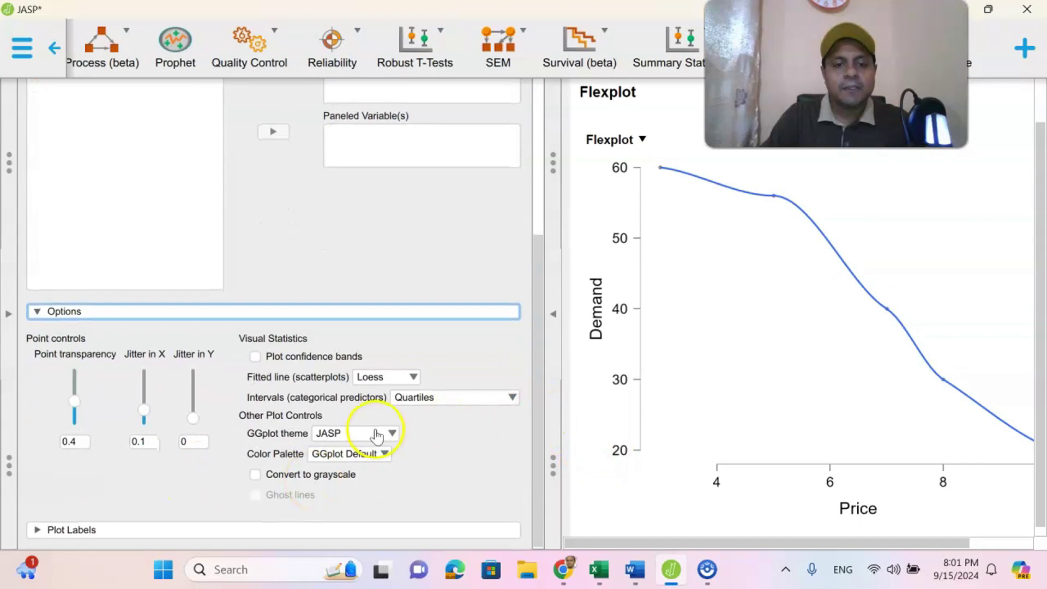
{"action": "left_click", "coordinate": [115, 532]}
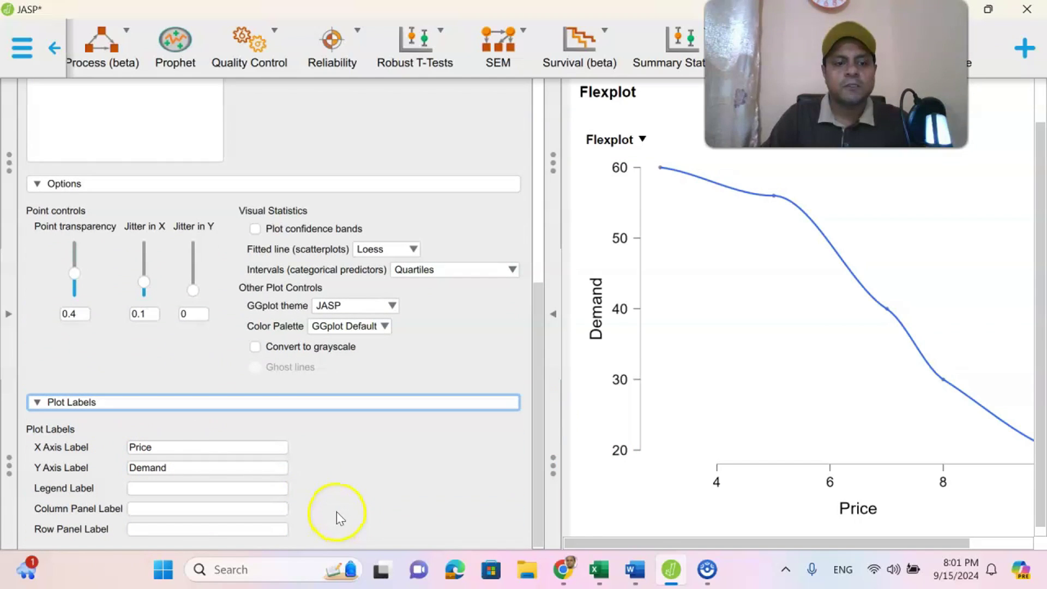
{"action": "left_click_drag", "start_coordinate": [836, 74], "coordinate": [473, 108]}
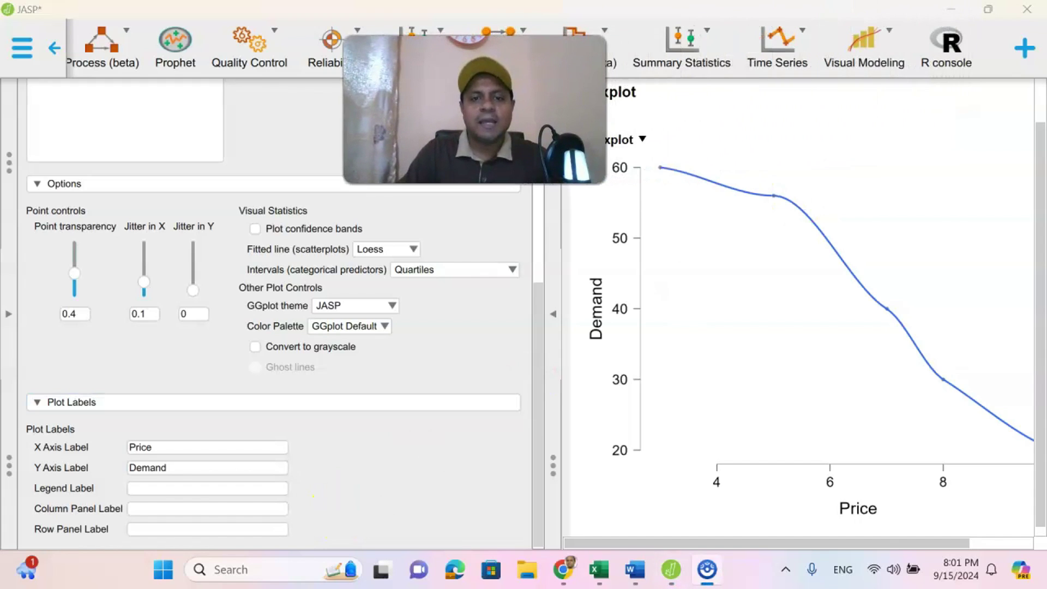